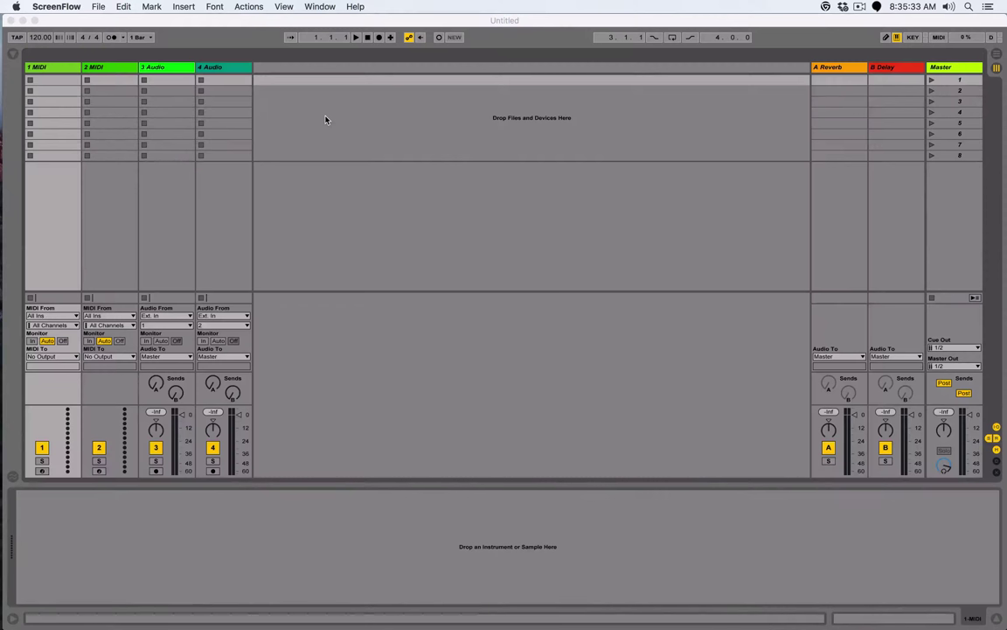
Load the Simpler instrument onto the first MIDI track.
{"action": "left_click", "coordinate": [14, 53]}
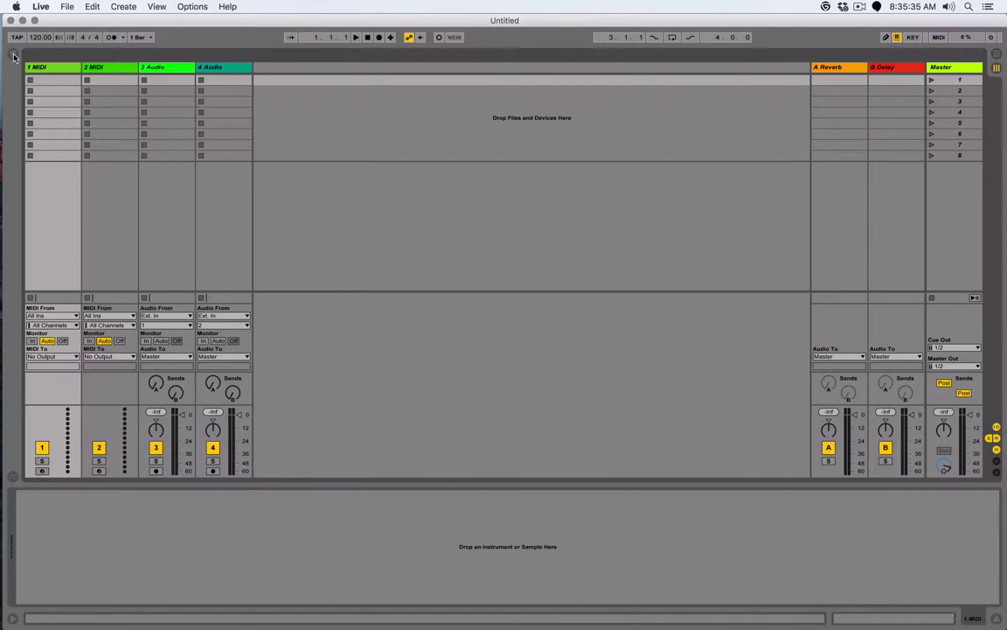
{"action": "left_click", "coordinate": [13, 56]}
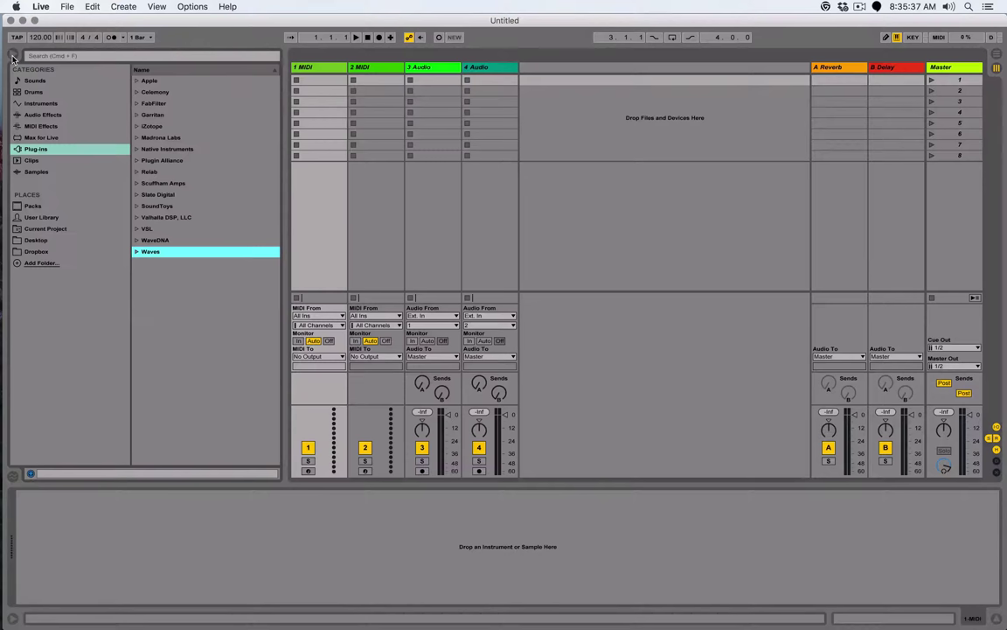
{"action": "left_click", "coordinate": [46, 104]}
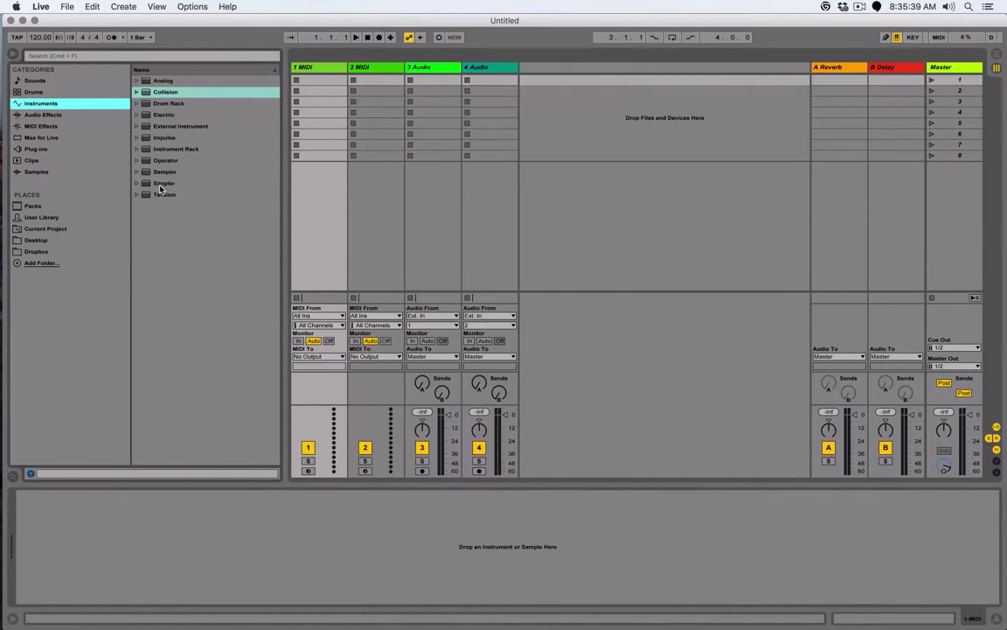
{"action": "left_click_drag", "start_coordinate": [163, 183], "coordinate": [323, 67]}
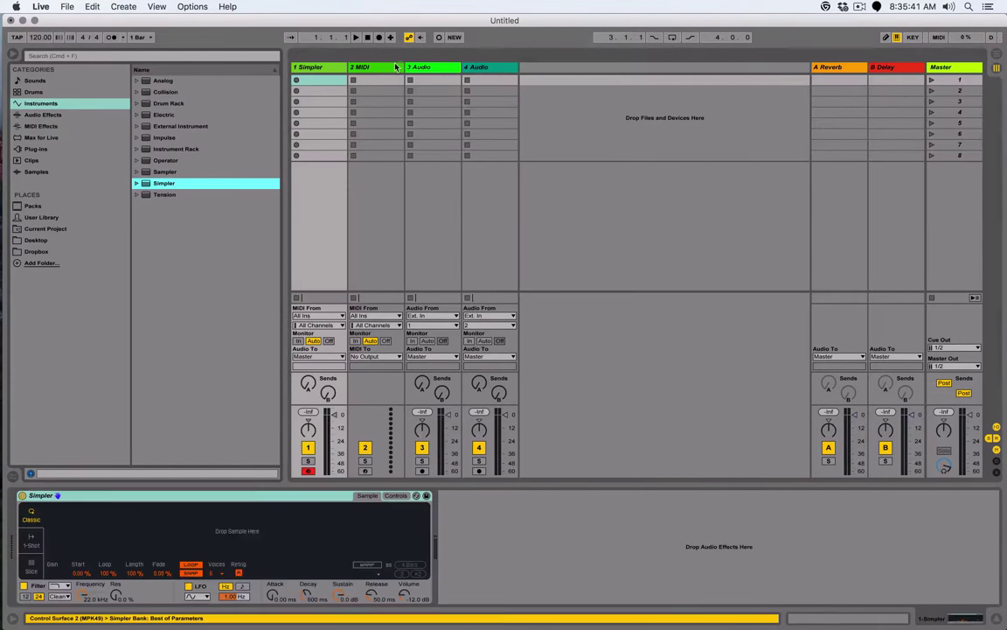
Delete the second MIDI track, both audio tracks and the Reverb and Delay return tracks.
{"action": "left_click", "coordinate": [360, 67]}
{"action": "left_click", "coordinate": [502, 69], "text": "shift"}
{"action": "key", "text": "Delete"}
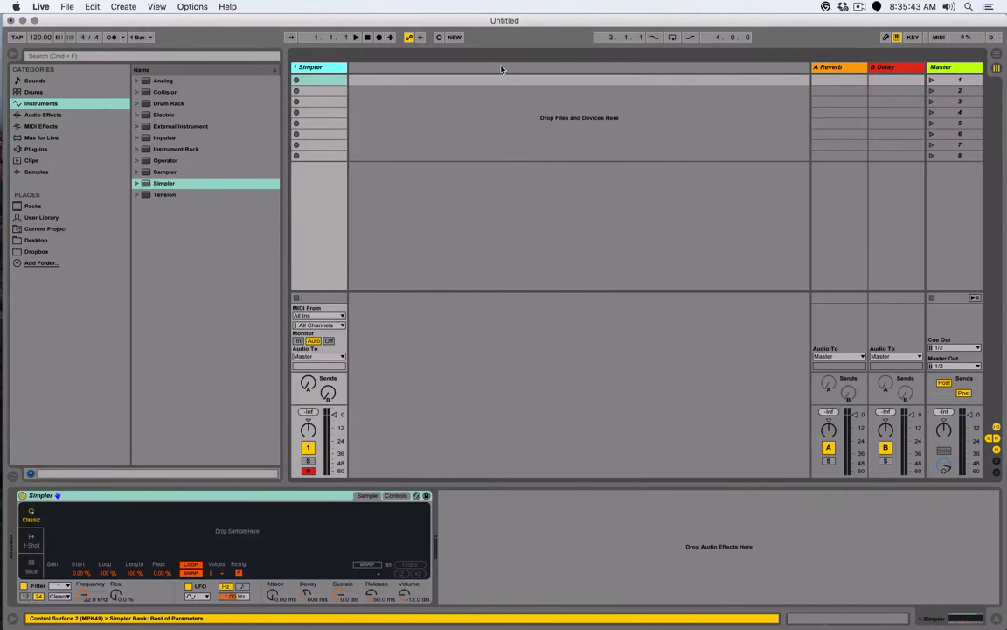
{"action": "left_click", "coordinate": [843, 67]}
{"action": "key", "text": "Delete"}
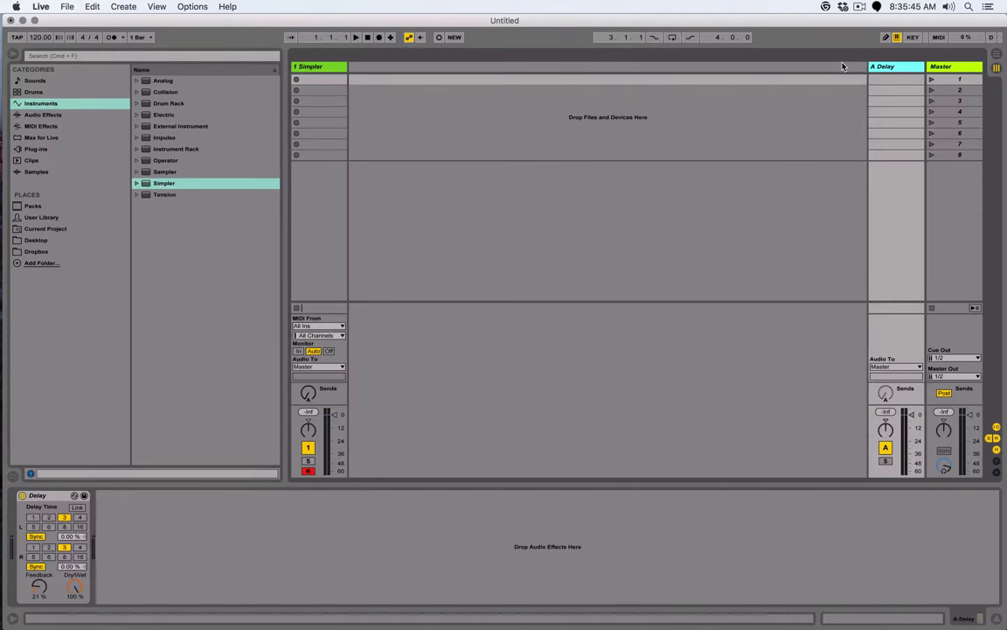
{"action": "key", "text": "Delete"}
Preview the first samples in the browser's Samples category and load Wood-Vibraslap.aif into Simpler.
{"action": "left_click", "coordinate": [36, 172]}
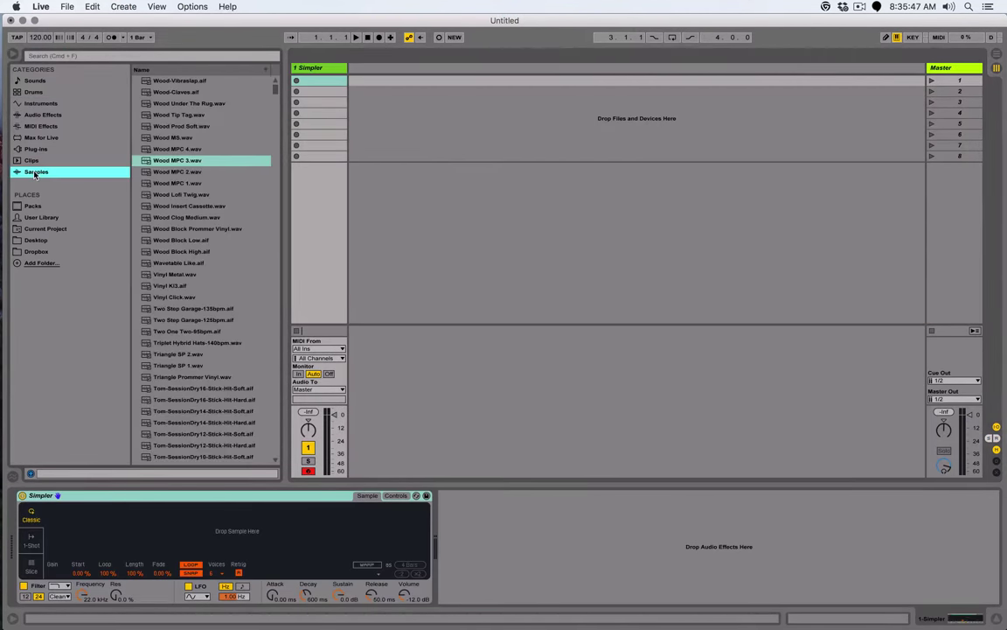
{"action": "left_click", "coordinate": [177, 93]}
{"action": "key", "text": "Up"}
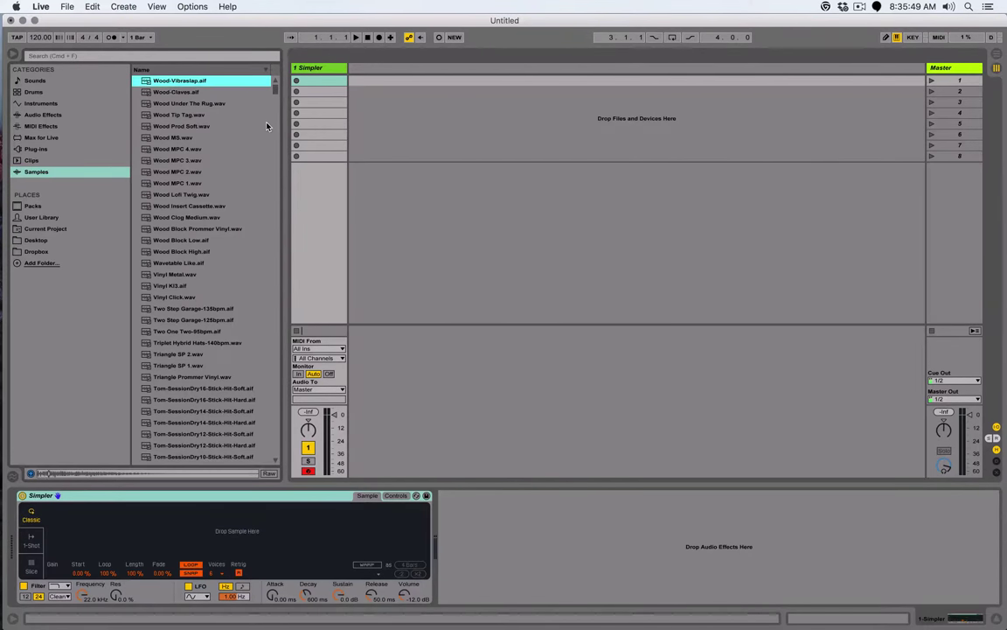
{"action": "key", "text": "Down"}
{"action": "key", "text": "Up"}
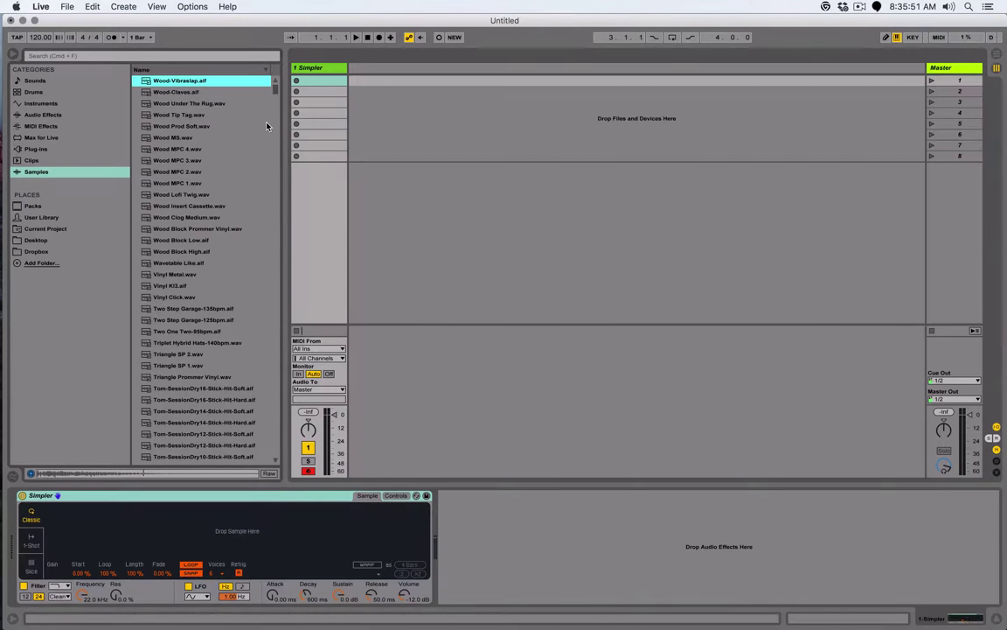
{"action": "key", "text": "super+f"}
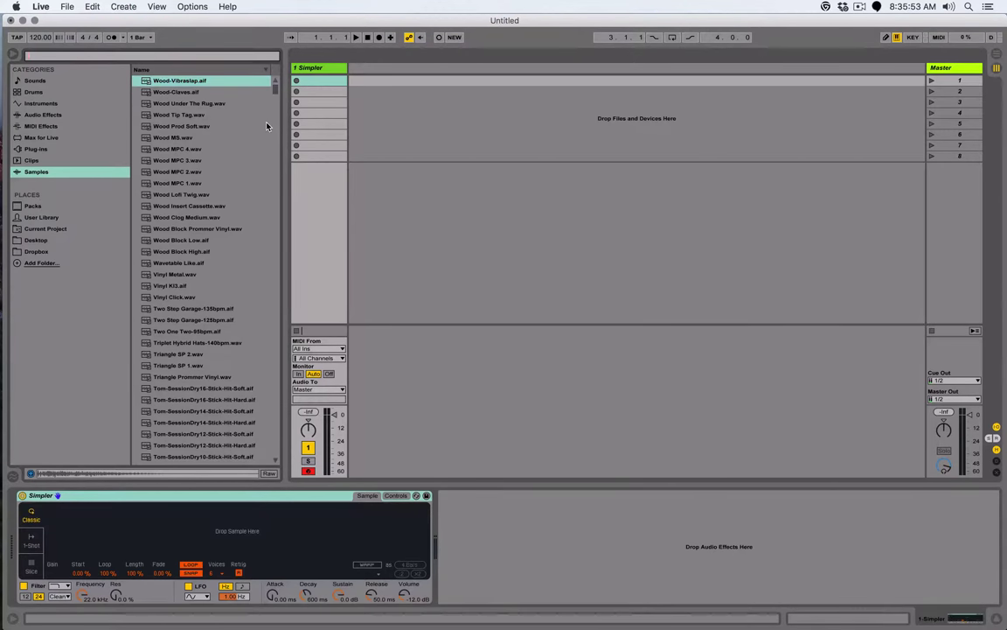
{"action": "left_click_drag", "start_coordinate": [164, 81], "coordinate": [126, 529]}
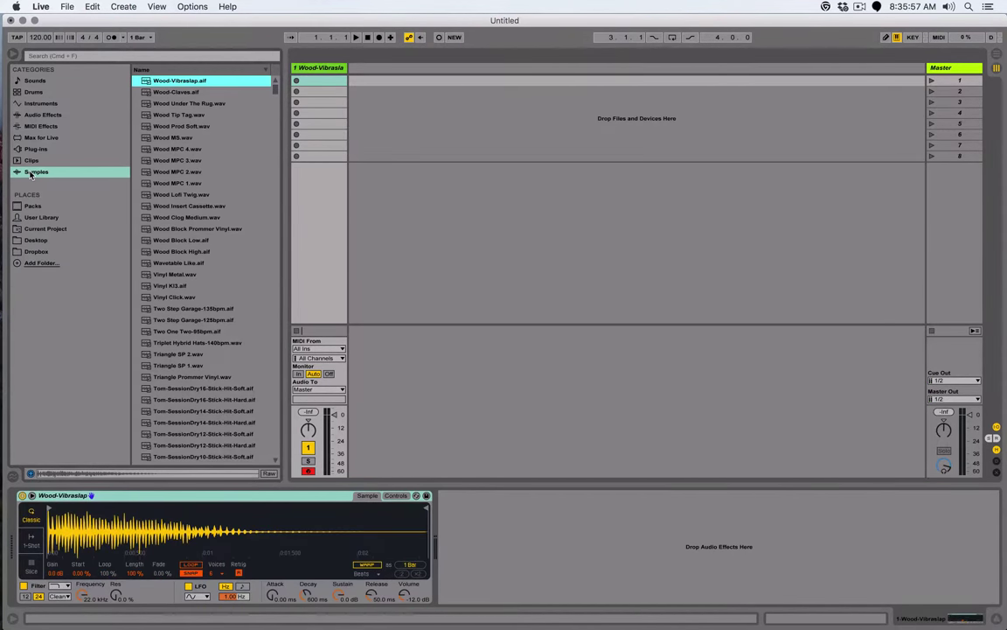
In Simpler's enlarged waveform view, trim the sample to about 0:00.970–0:01.440 and enable Loop with Snap off.
{"action": "key", "text": "super+alt+b"}
{"action": "left_click", "coordinate": [33, 496]}
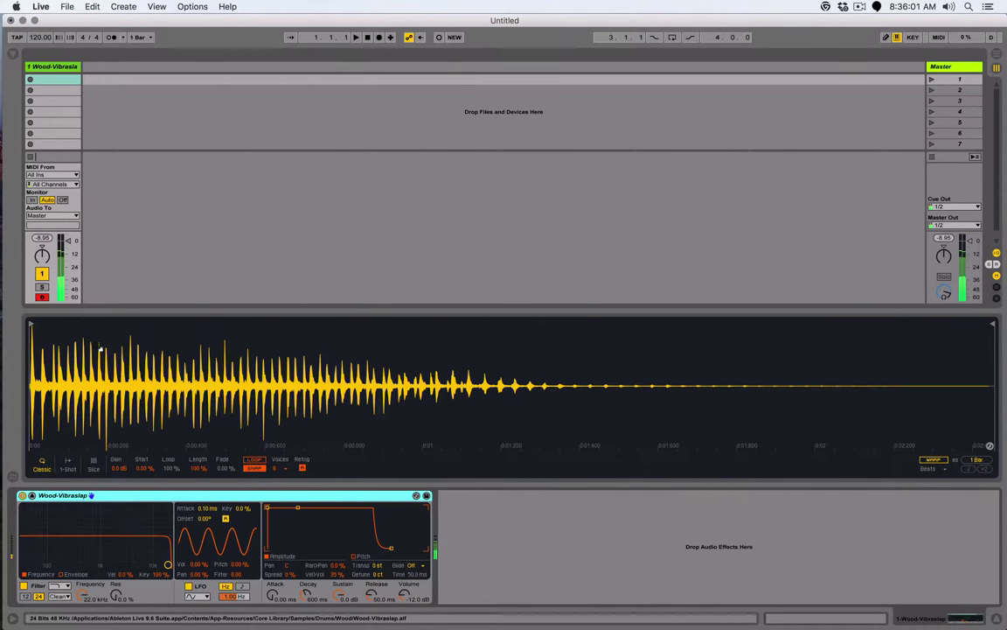
{"action": "left_click", "coordinate": [29, 324]}
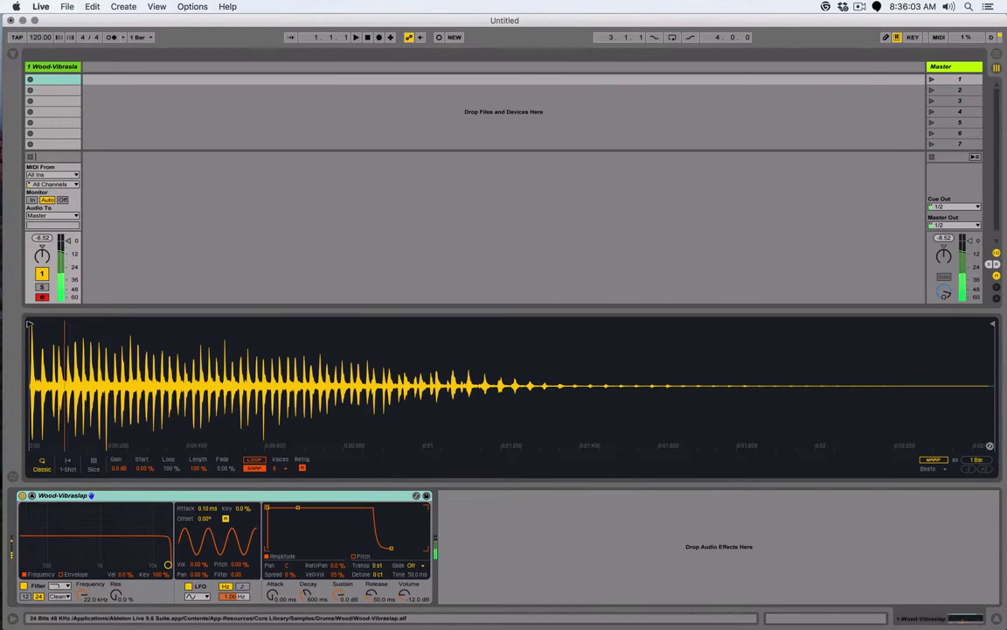
{"action": "mouse_move", "coordinate": [29, 323]}
{"action": "left_mouse_down"}
{"action": "mouse_move", "coordinate": [411, 331]}
{"action": "mouse_move", "coordinate": [414, 347]}
{"action": "left_mouse_up"}
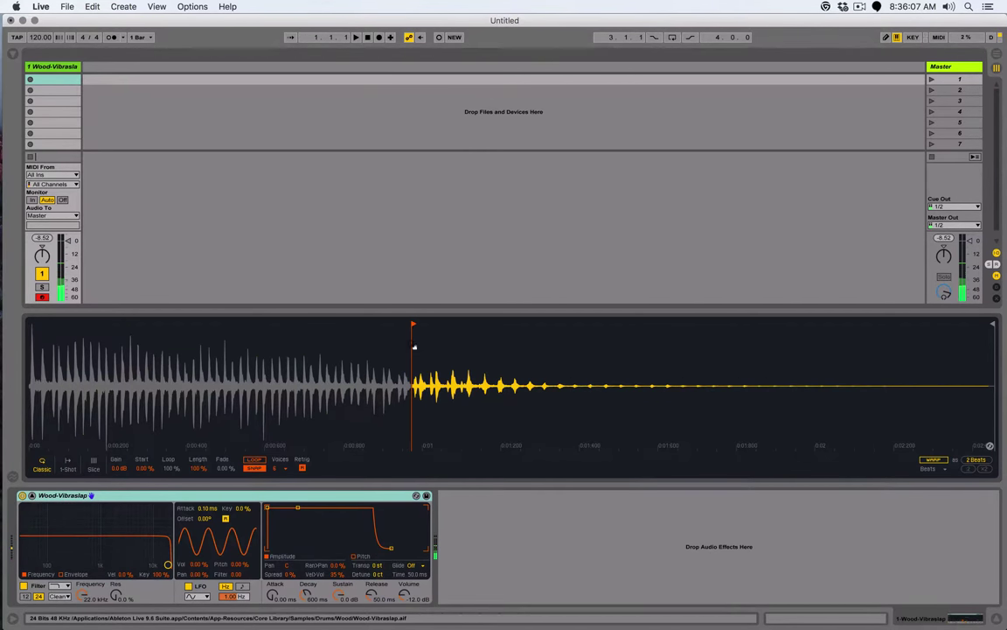
{"action": "mouse_move", "coordinate": [992, 325]}
{"action": "left_mouse_down"}
{"action": "mouse_move", "coordinate": [673, 331]}
{"action": "mouse_move", "coordinate": [591, 346]}
{"action": "left_mouse_up"}
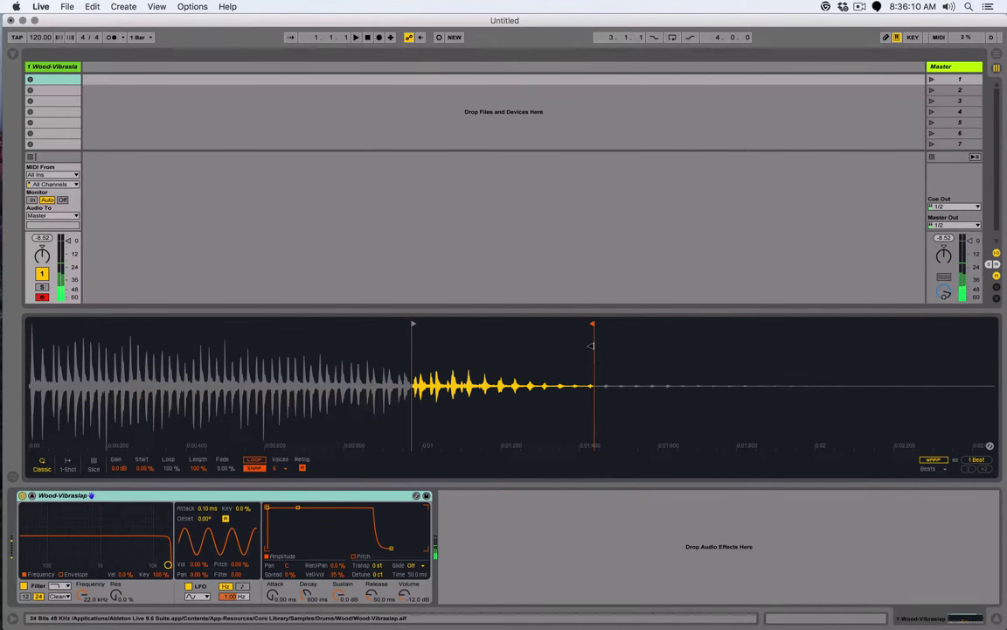
{"action": "left_click", "coordinate": [254, 460]}
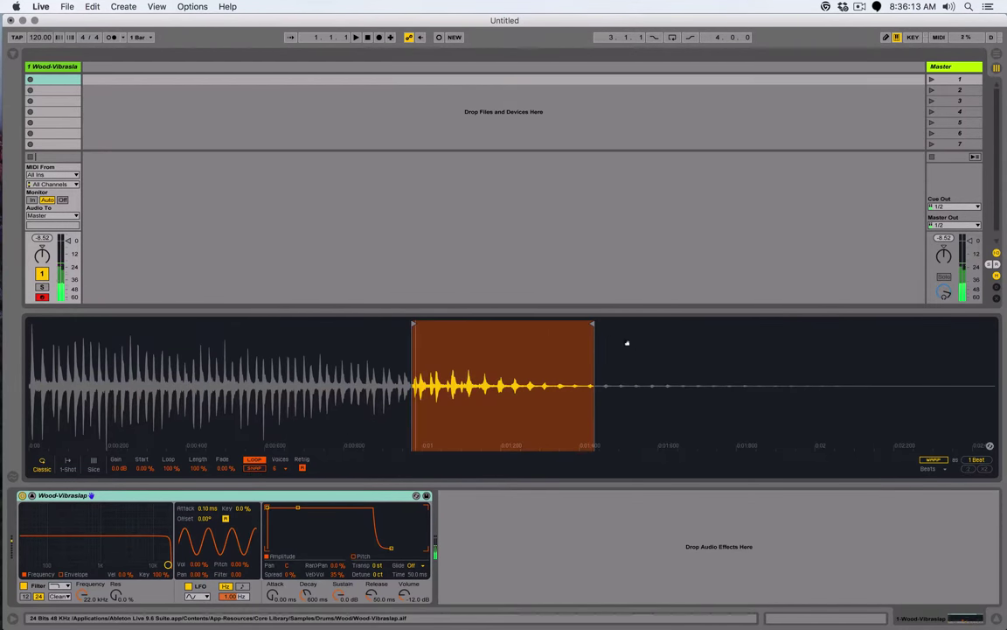
Narrow the looped region to the single transient near 0:00.900 and audition it with the keyboard octave at C2 to D3.
{"action": "mouse_move", "coordinate": [592, 326]}
{"action": "left_mouse_down"}
{"action": "mouse_move", "coordinate": [438, 325]}
{"action": "mouse_move", "coordinate": [417, 373]}
{"action": "mouse_move", "coordinate": [418, 427]}
{"action": "left_mouse_up"}
{"action": "left_click_drag", "start_coordinate": [381, 325], "coordinate": [308, 327]}
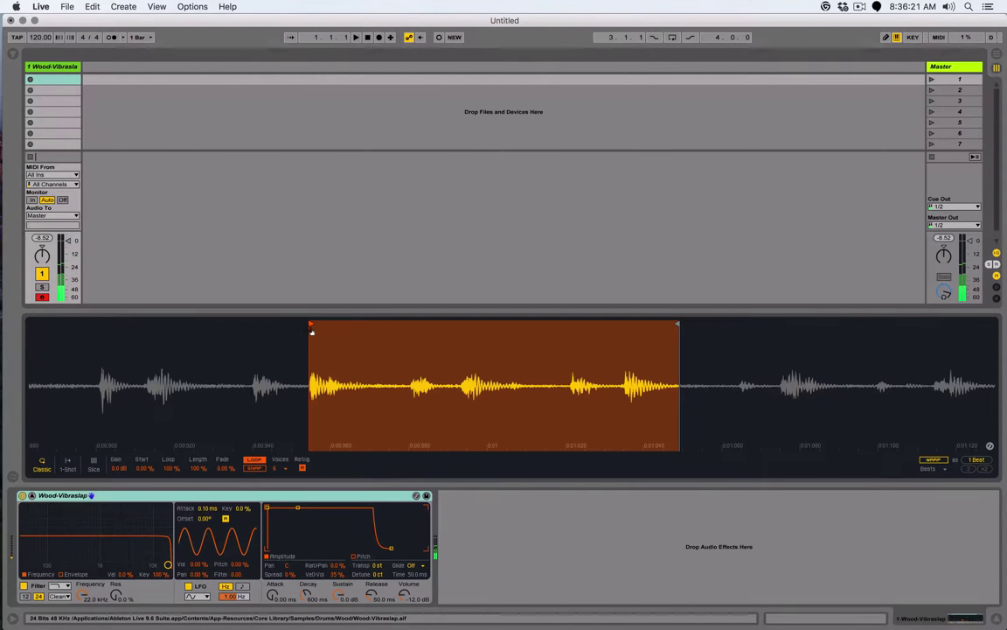
{"action": "left_click_drag", "start_coordinate": [309, 324], "coordinate": [100, 321]}
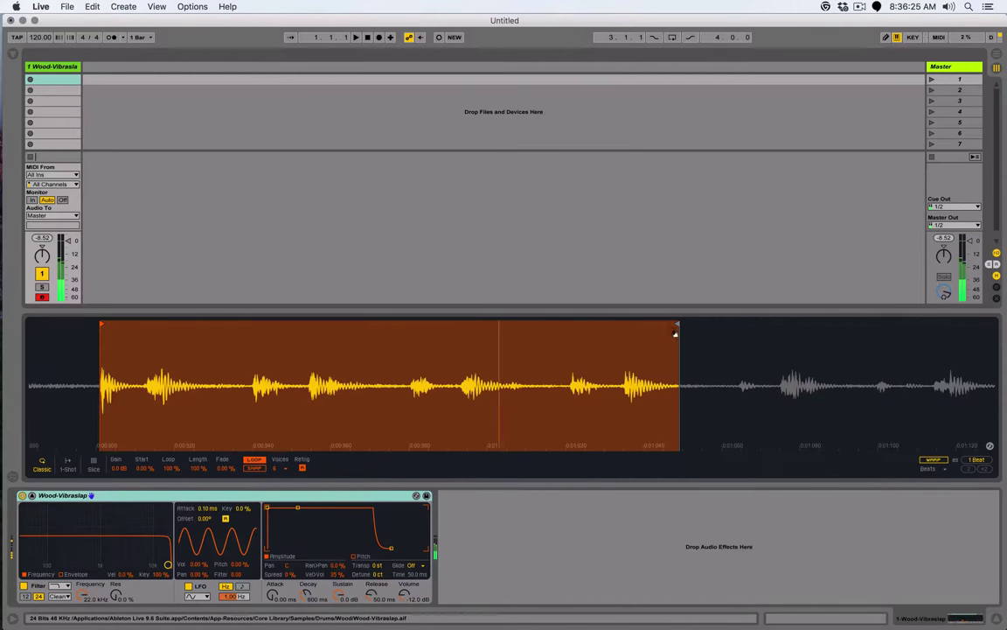
{"action": "mouse_move", "coordinate": [674, 324]}
{"action": "left_mouse_down"}
{"action": "mouse_move", "coordinate": [180, 350]}
{"action": "mouse_move", "coordinate": [139, 368]}
{"action": "left_mouse_up"}
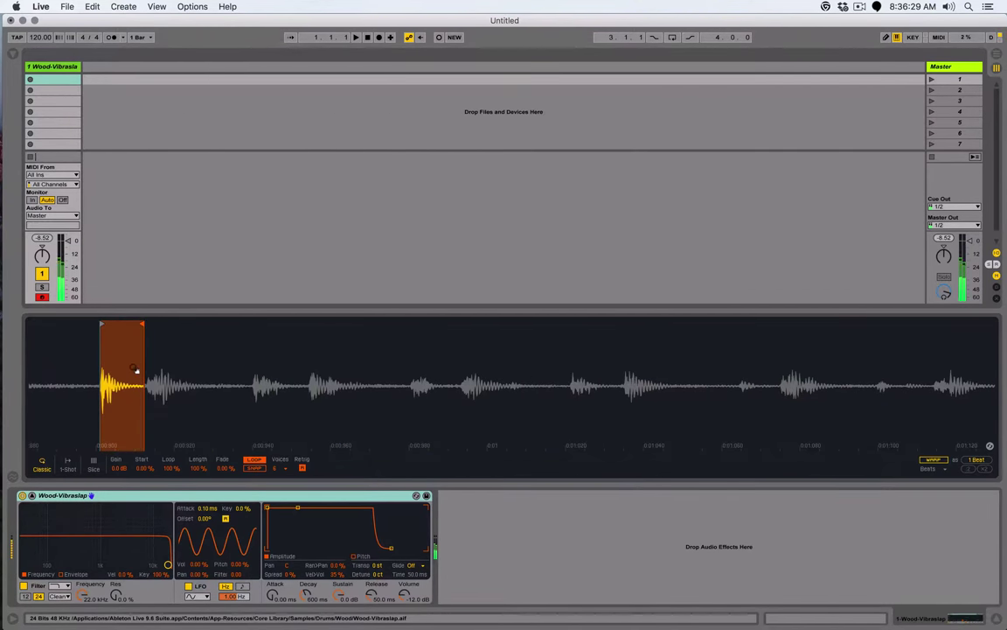
{"action": "key", "text": "z"}
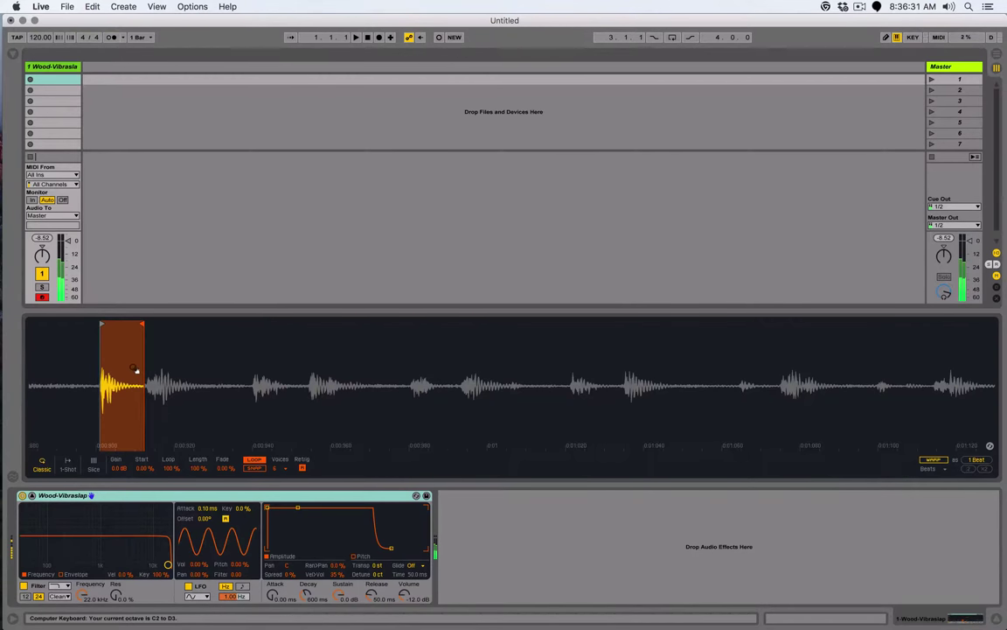
{"action": "key", "text": "a"}
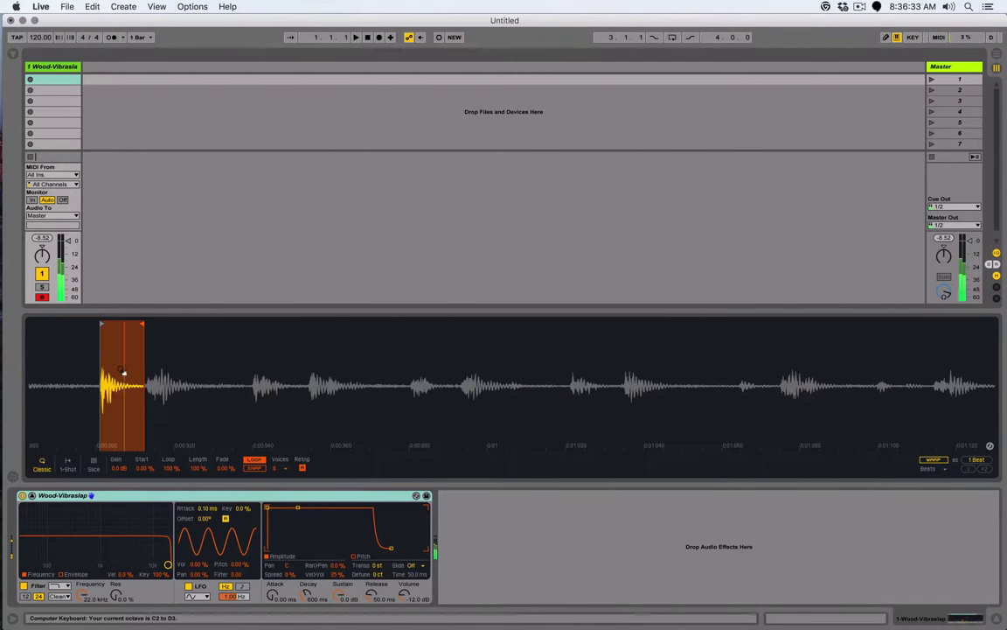
Move the sample end to about 0:00.905 and shorten the Loop length to 52.3 %.
{"action": "left_click_drag", "start_coordinate": [105, 371], "coordinate": [107, 441]}
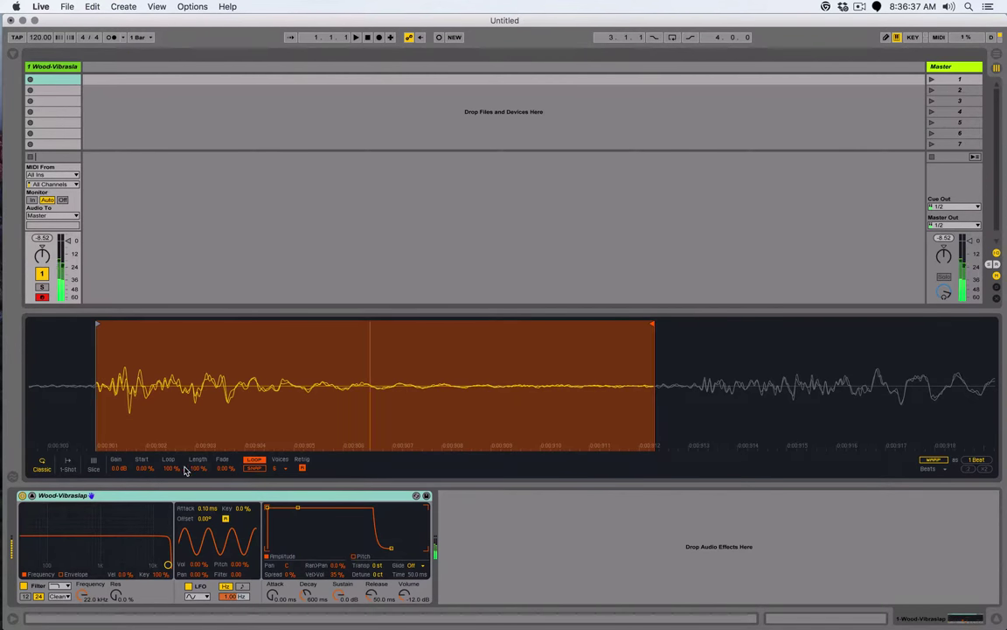
{"action": "left_click_drag", "start_coordinate": [170, 468], "coordinate": [170, 490]}
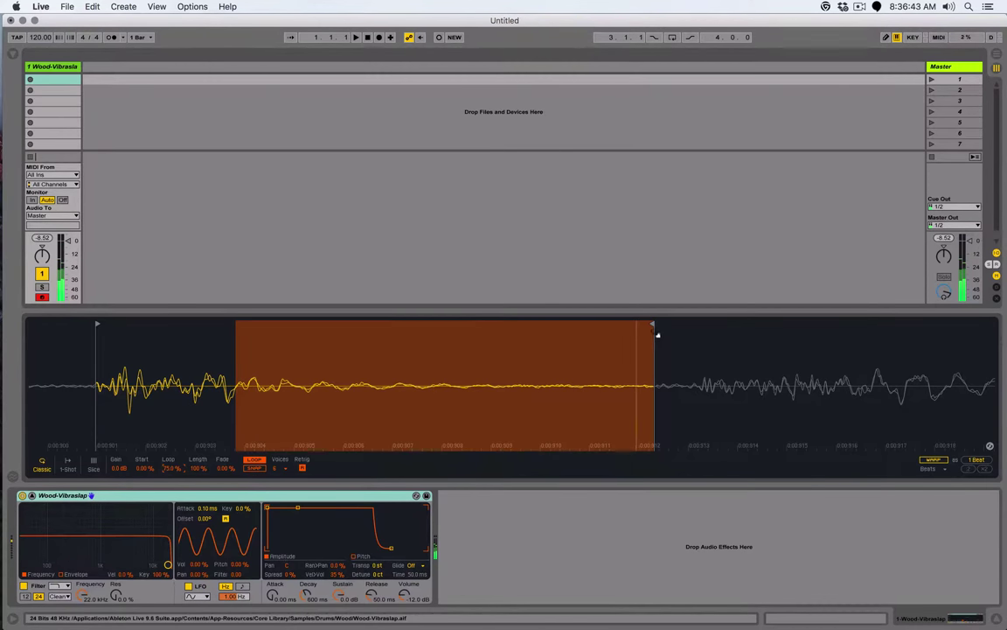
{"action": "mouse_move", "coordinate": [650, 324]}
{"action": "left_mouse_down"}
{"action": "mouse_move", "coordinate": [456, 331]}
{"action": "mouse_move", "coordinate": [411, 347]}
{"action": "mouse_move", "coordinate": [294, 340]}
{"action": "left_mouse_up"}
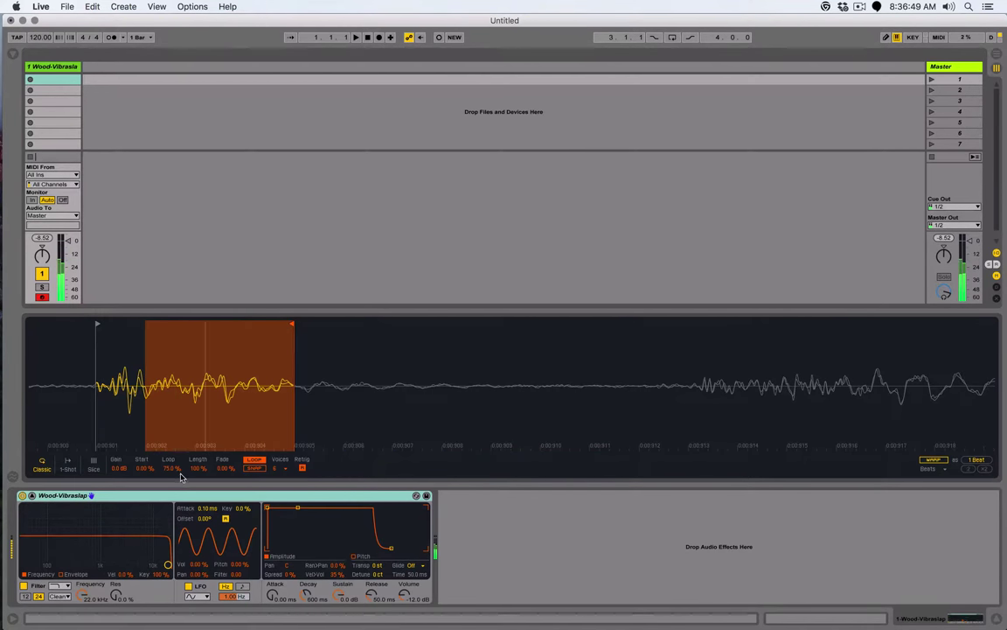
{"action": "left_click_drag", "start_coordinate": [169, 468], "coordinate": [165, 469]}
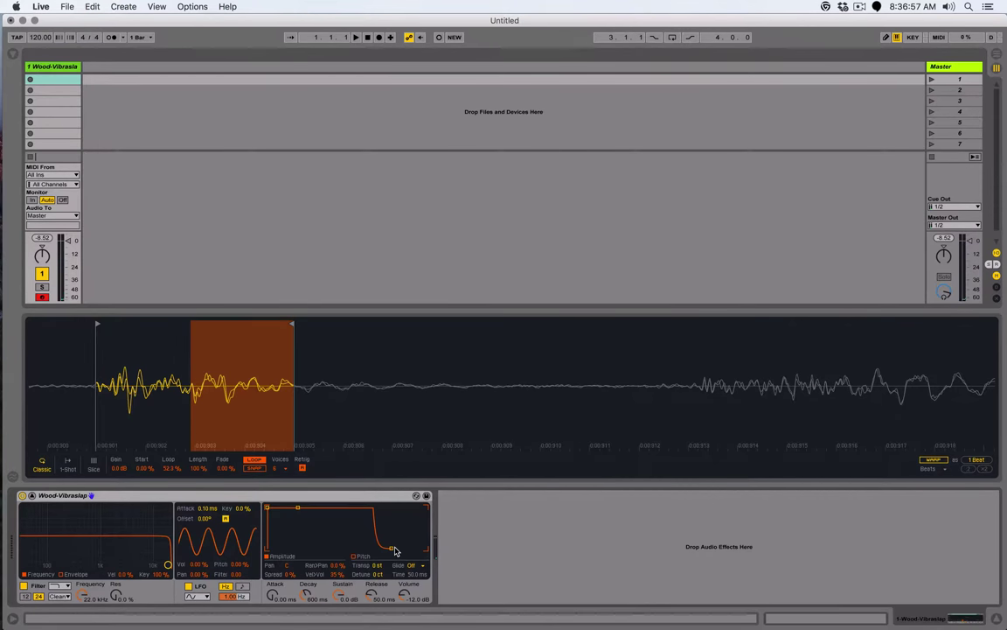
Set Simpler's Release to 1.60 s, a PRD filter at 4.57 kHz with 30 % resonance and 9.14 dB drive, and Spread to 83 %.
{"action": "left_click_drag", "start_coordinate": [394, 550], "coordinate": [409, 552]}
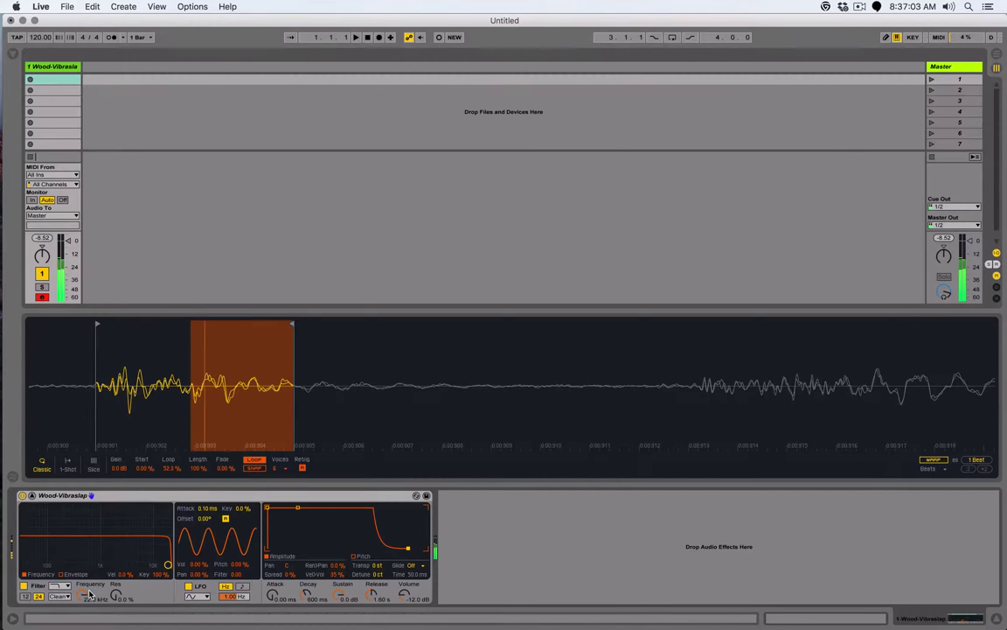
{"action": "left_click_drag", "start_coordinate": [88, 593], "coordinate": [140, 565]}
{"action": "left_click", "coordinate": [58, 597]}
{"action": "left_click", "coordinate": [54, 537]}
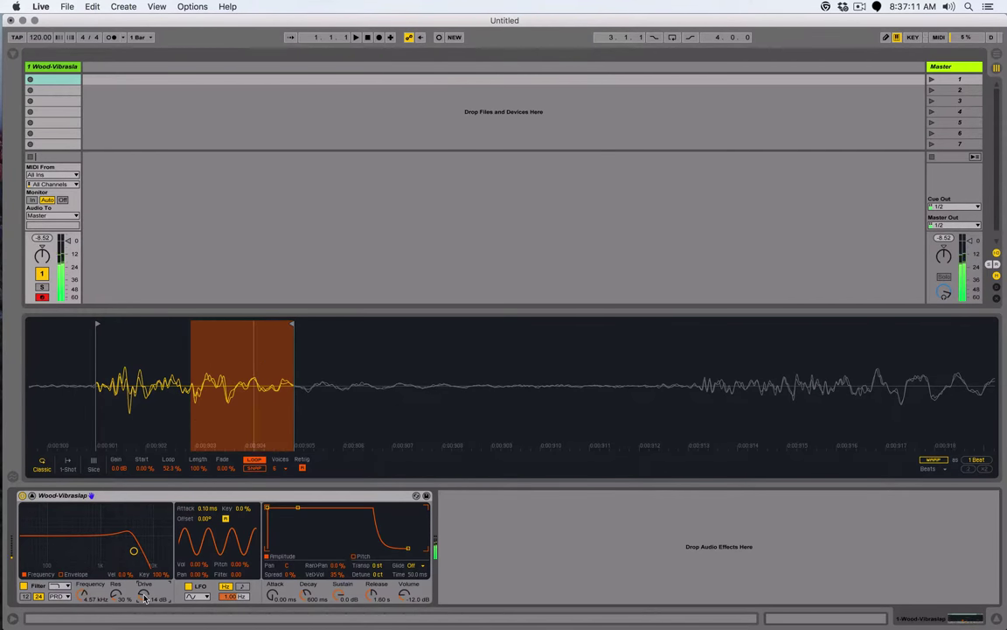
{"action": "left_click_drag", "start_coordinate": [292, 573], "coordinate": [291, 548]}
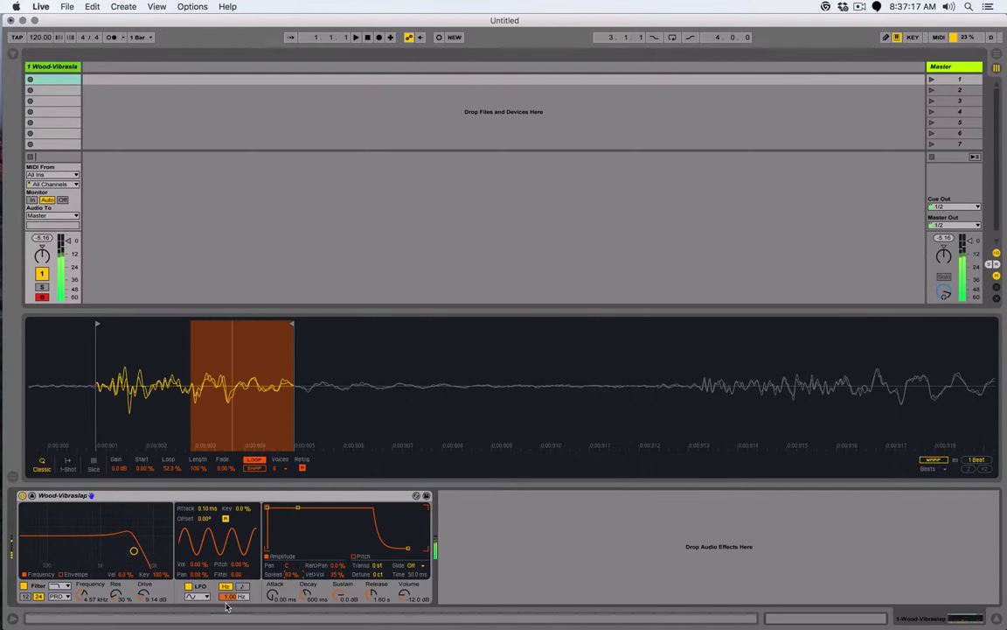
Set the filter to 3.91 kHz with 53 % resonance, and give its envelope an Amount of 72 and a Decay of 32.5 ms.
{"action": "left_click_drag", "start_coordinate": [84, 595], "coordinate": [85, 590]}
{"action": "left_click", "coordinate": [61, 572]}
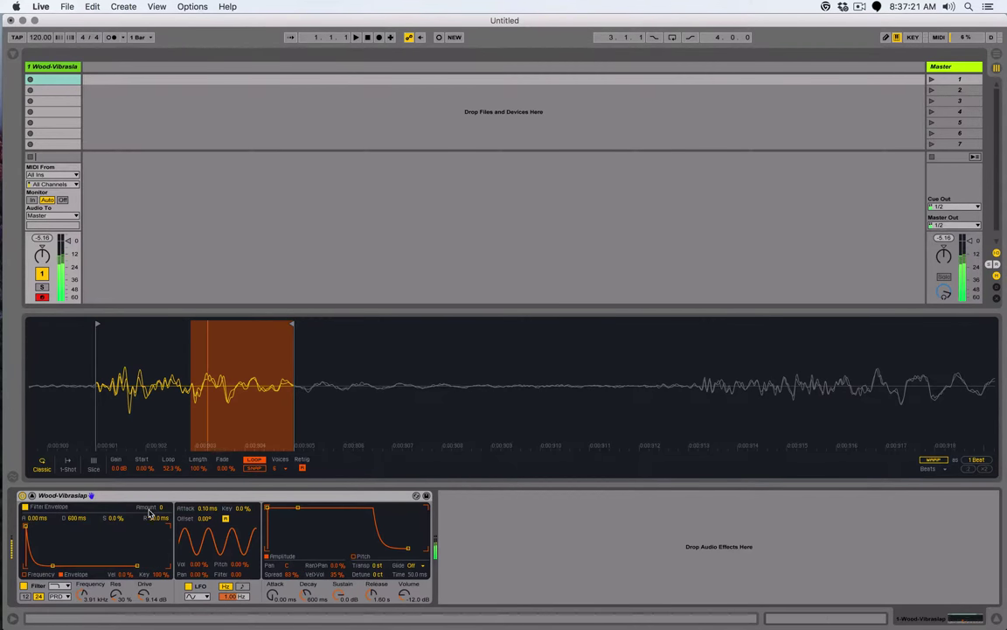
{"action": "left_click_drag", "start_coordinate": [162, 508], "coordinate": [162, 473]}
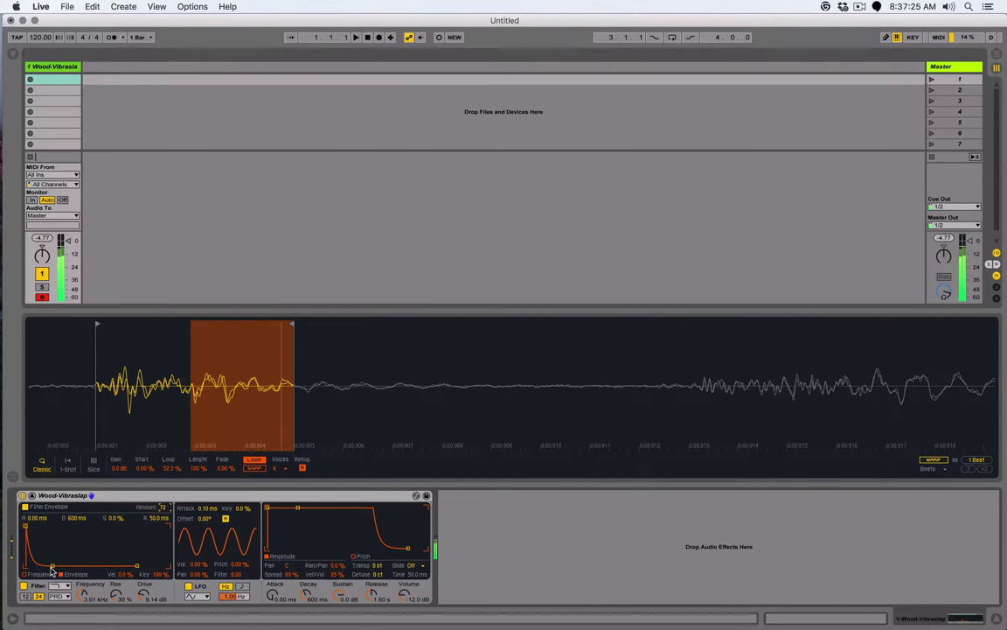
{"action": "left_click_drag", "start_coordinate": [52, 565], "coordinate": [39, 567]}
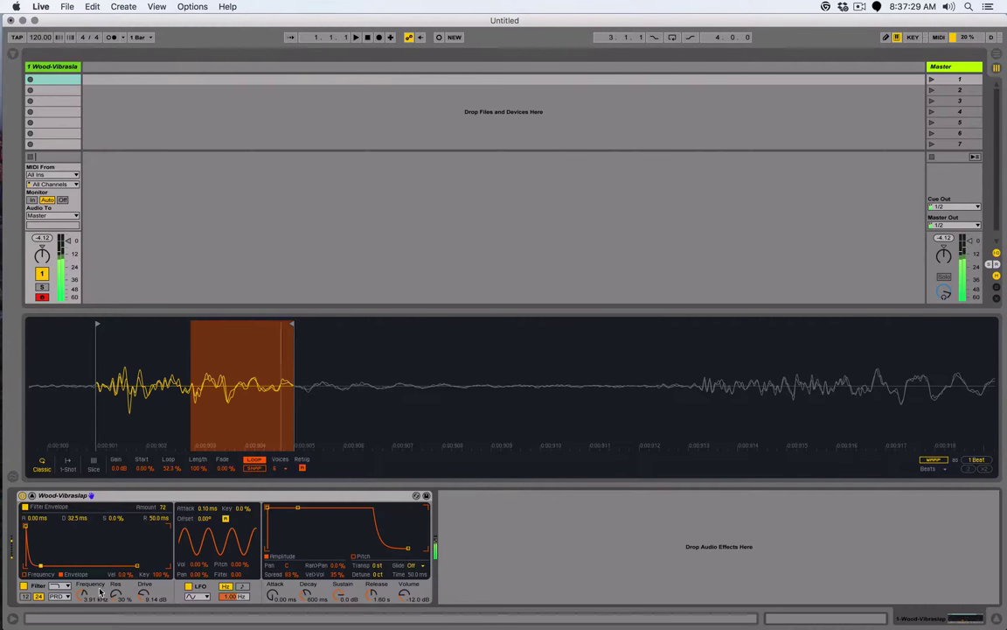
{"action": "left_click_drag", "start_coordinate": [115, 596], "coordinate": [116, 586]}
Lower Simpler's volume to -19.1 dB and set up a pitch envelope with an Amount of +48 st and a Decay of 15.7 ms.
{"action": "left_click_drag", "start_coordinate": [405, 597], "coordinate": [405, 607]}
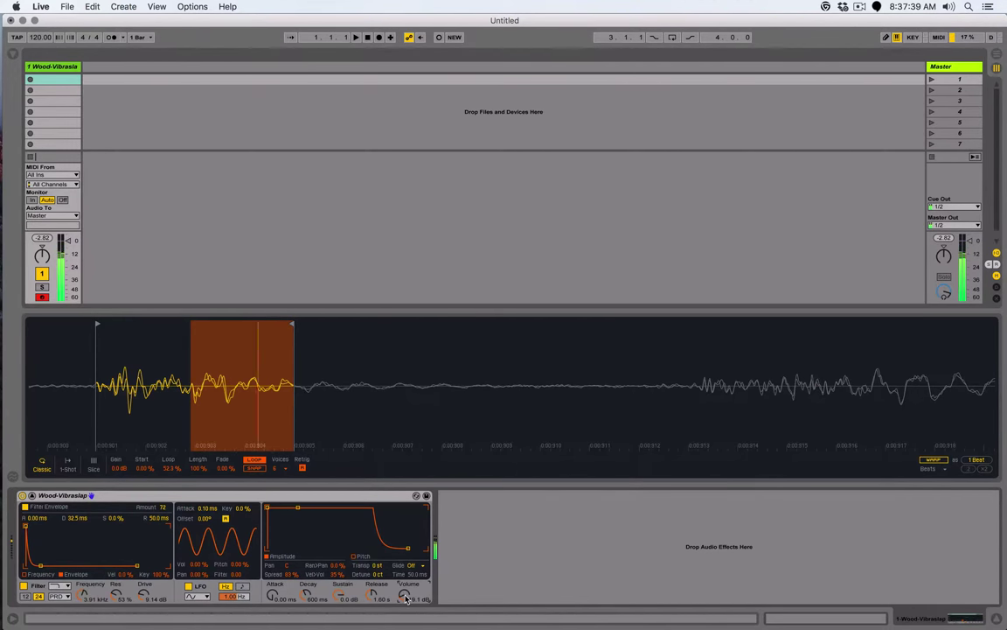
{"action": "left_click", "coordinate": [355, 556]}
{"action": "mouse_move", "coordinate": [410, 510]}
{"action": "left_mouse_down"}
{"action": "mouse_move", "coordinate": [410, 465]}
{"action": "mouse_move", "coordinate": [416, 554]}
{"action": "mouse_move", "coordinate": [417, 527]}
{"action": "left_mouse_up"}
{"action": "left_click", "coordinate": [416, 537]}
{"action": "left_click", "coordinate": [416, 528]}
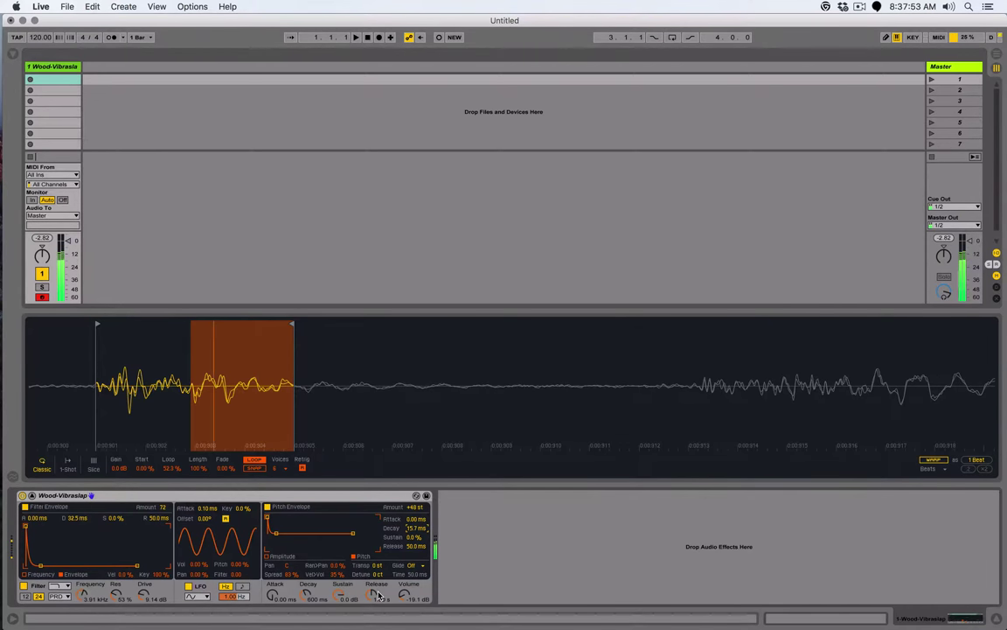
Add the Tuner audio effect after Simpler on the Wood-Vibraslap track.
{"action": "key", "text": "super+alt+b"}
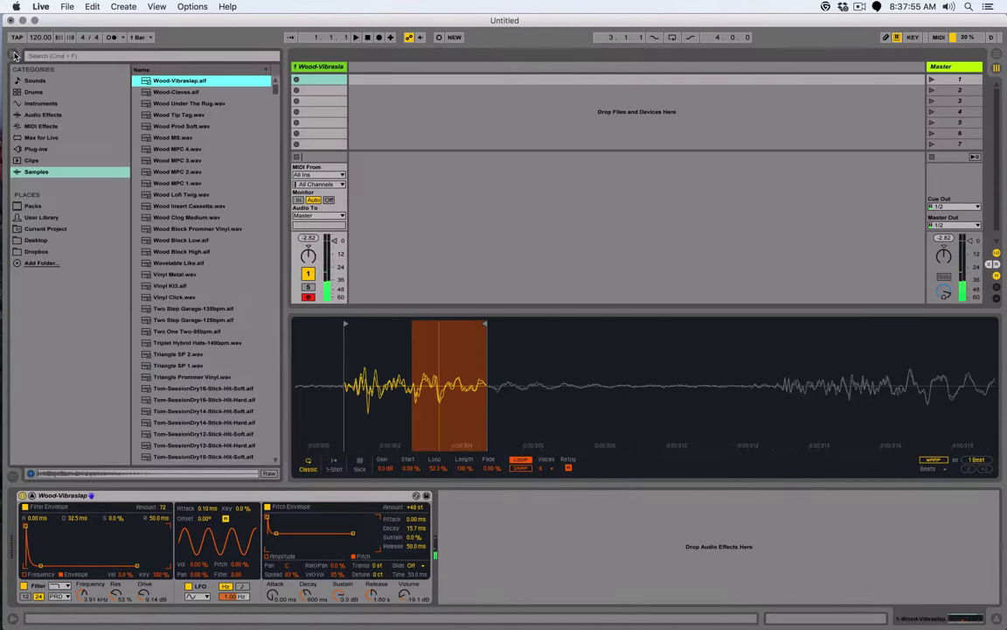
{"action": "left_click", "coordinate": [44, 115]}
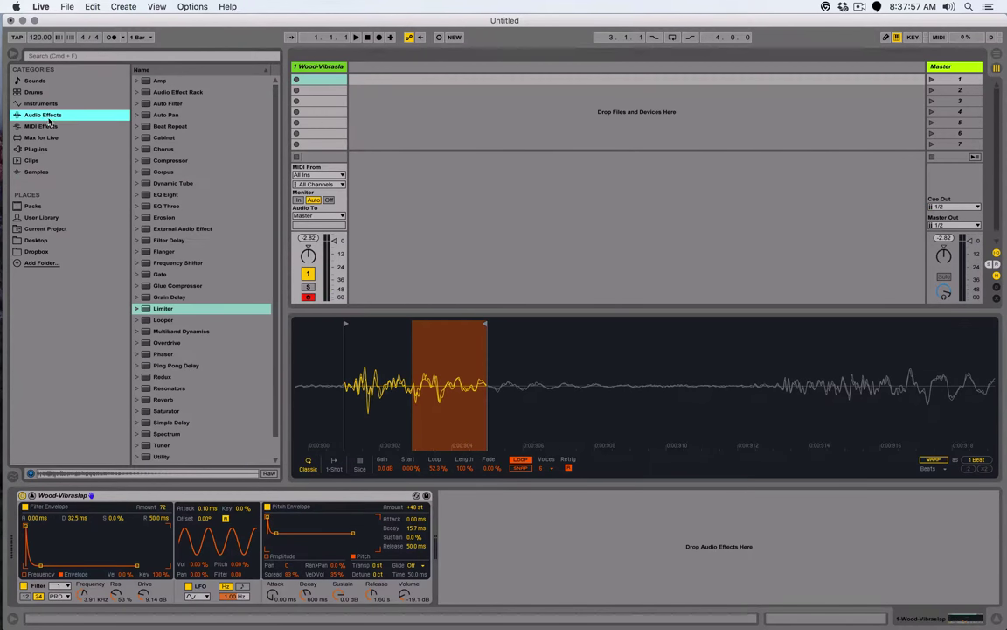
{"action": "left_click", "coordinate": [160, 425]}
{"action": "left_click_drag", "start_coordinate": [159, 427], "coordinate": [488, 537]}
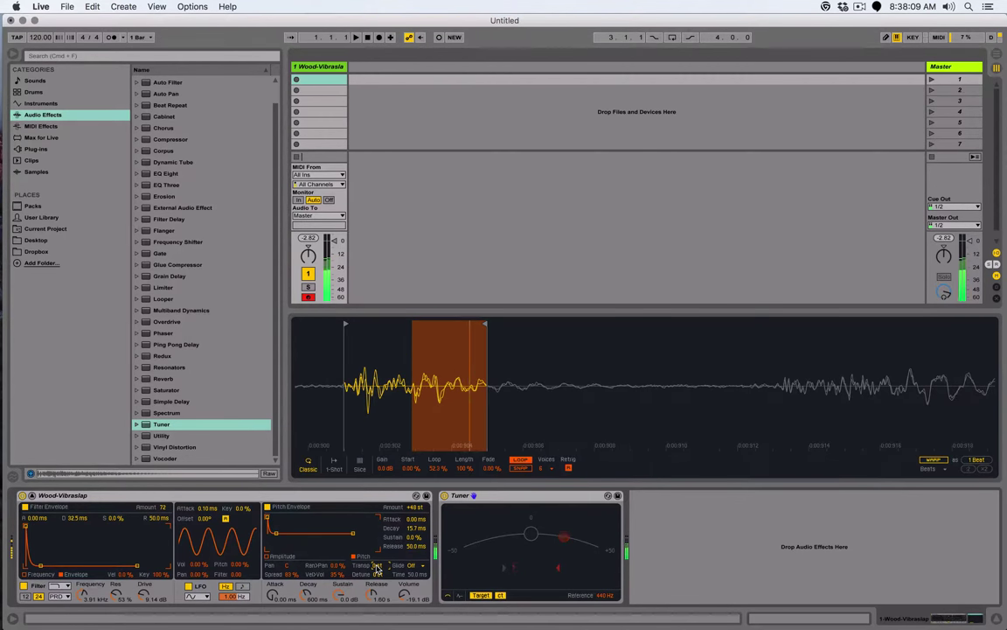
Tune Simpler to C by setting Transpose to +2 st and Detune to -24 ct, checking played notes with the Tuner.
{"action": "left_click_drag", "start_coordinate": [378, 570], "coordinate": [380, 588]}
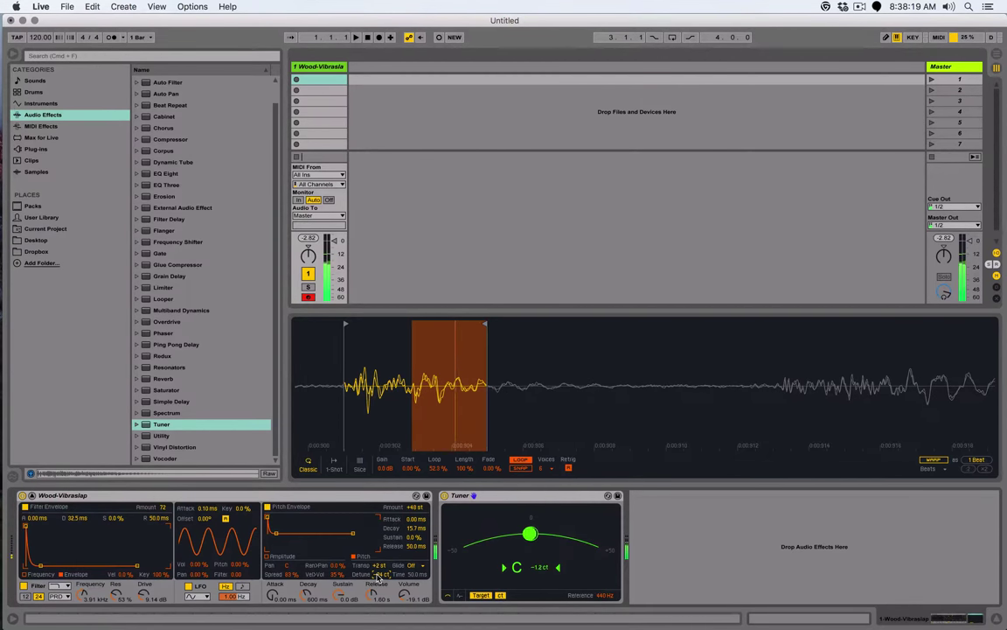
{"action": "key", "text": "z"}
{"action": "key", "text": "a"}
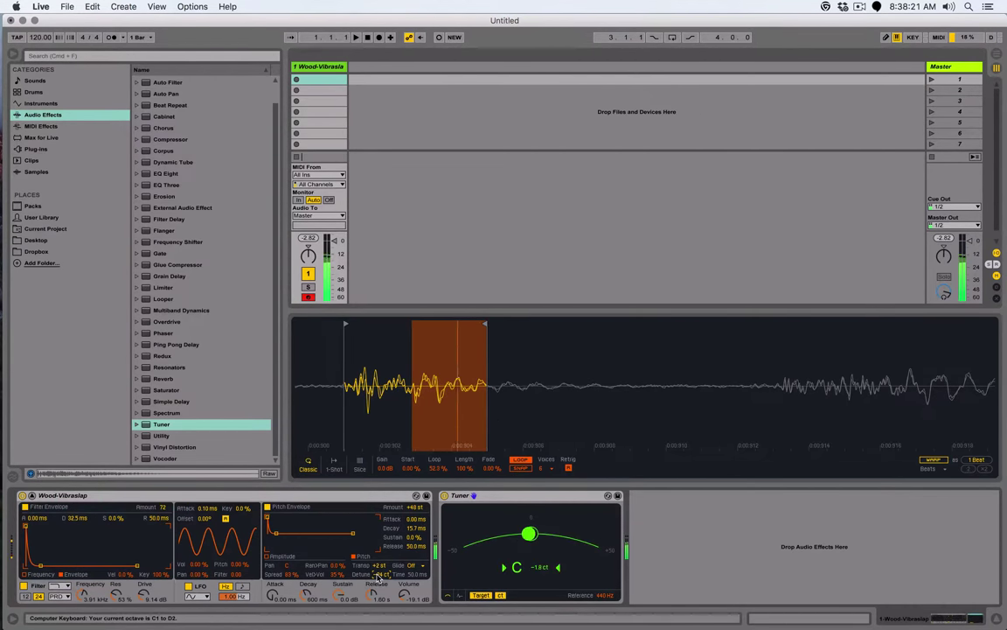
{"action": "key", "text": "a"}
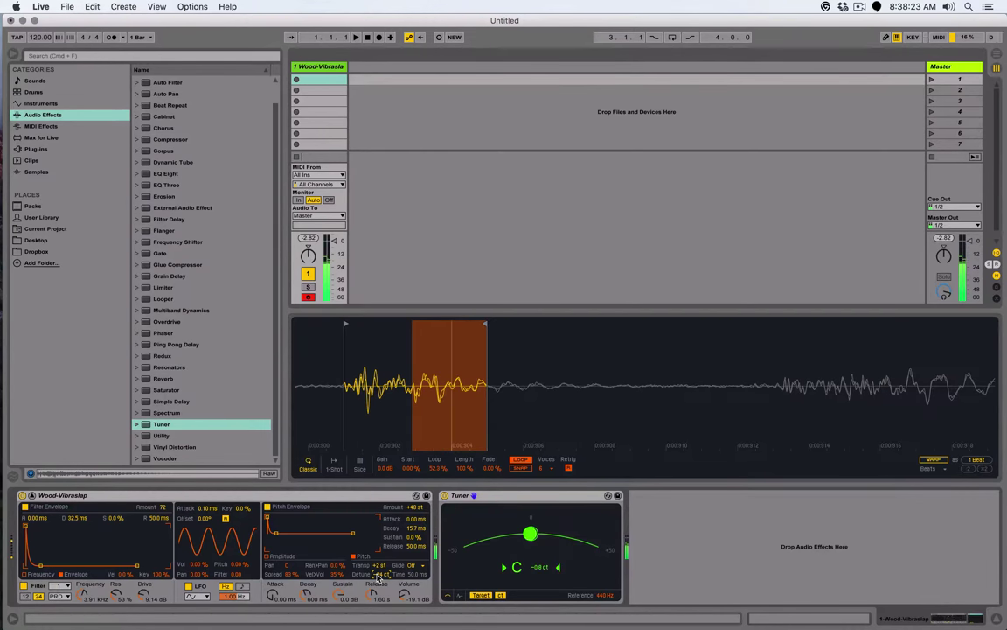
{"action": "key", "text": "a"}
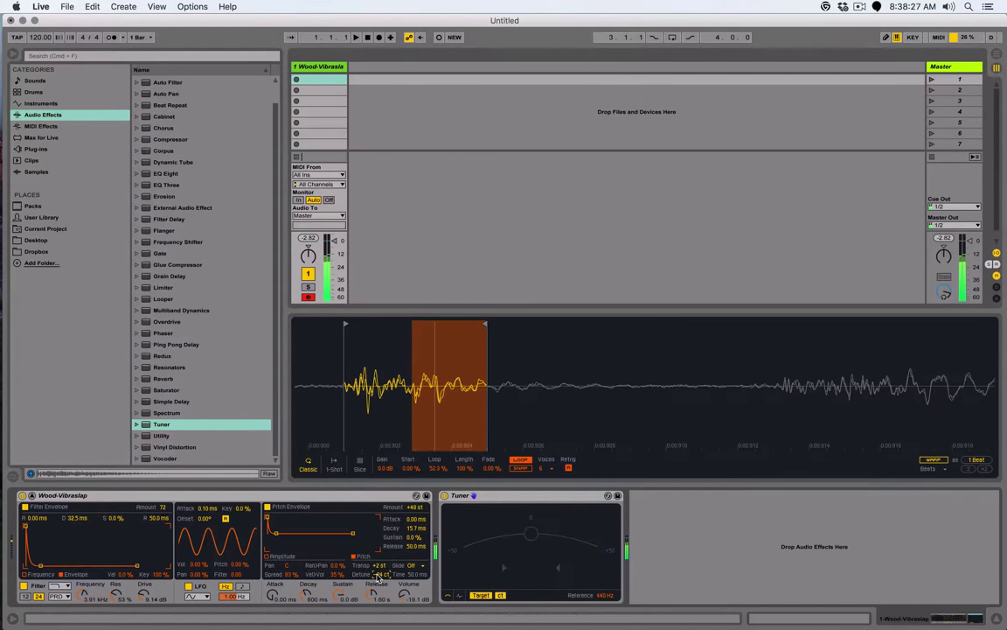
Return Simpler to its compact view and delete the Tuner from the device chain.
{"action": "left_click", "coordinate": [13, 54]}
{"action": "left_click", "coordinate": [33, 496]}
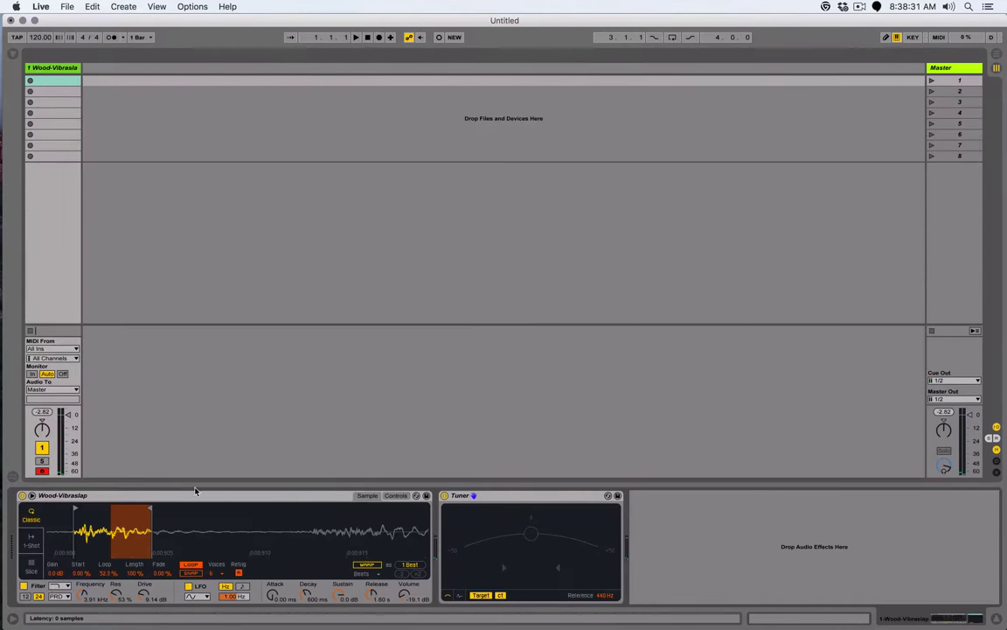
{"action": "left_click", "coordinate": [551, 495]}
{"action": "key", "text": "Delete"}
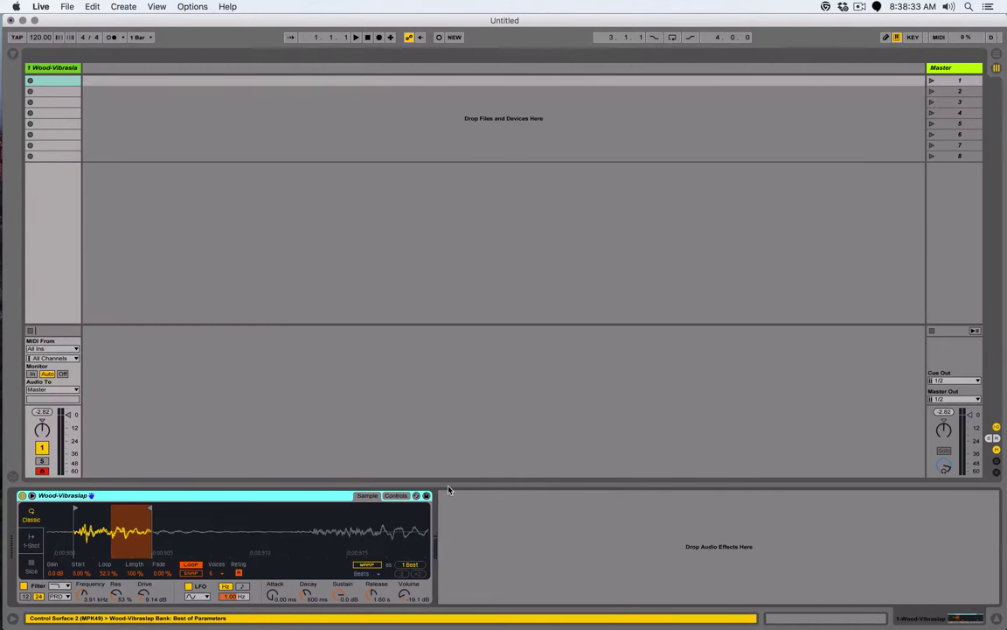
Save the Simpler preset to the User Library as WoodKnock and collapse the Presets folder.
{"action": "left_click", "coordinate": [427, 496]}
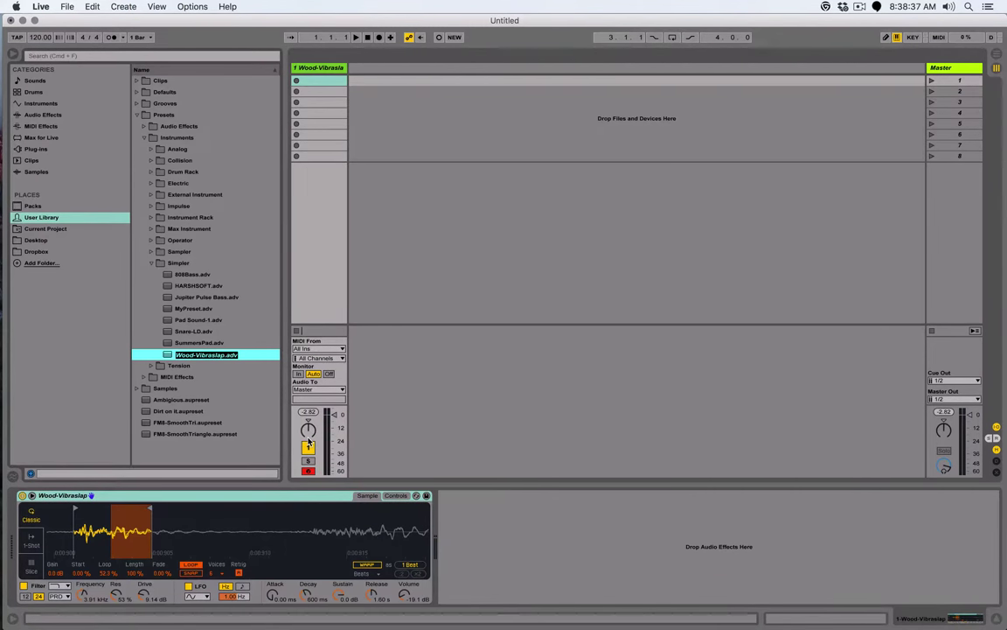
{"action": "type", "text": "WoodKnock"}
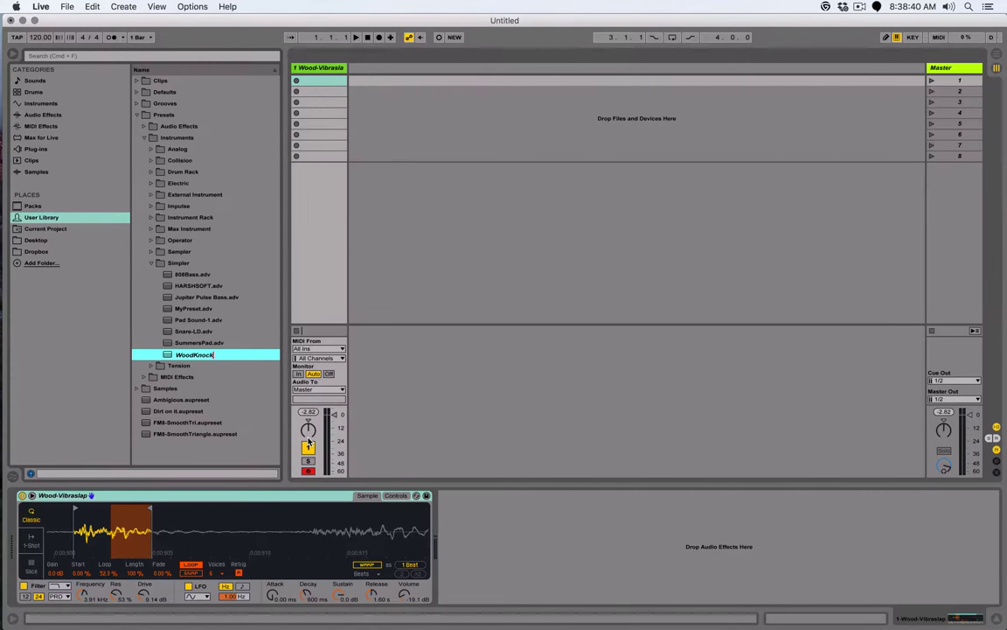
{"action": "key", "text": "Return"}
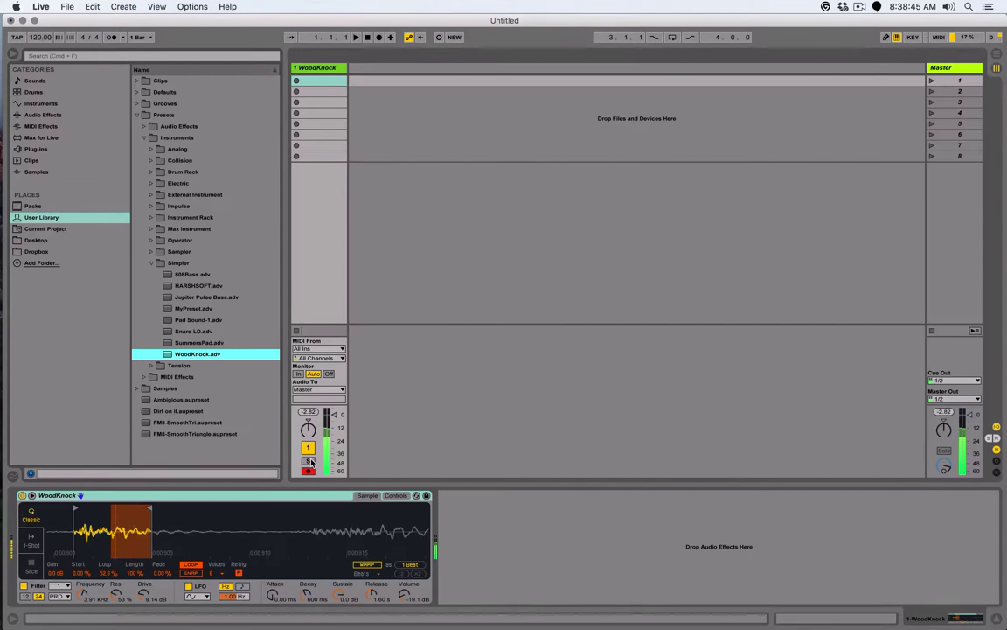
{"action": "left_click", "coordinate": [151, 262]}
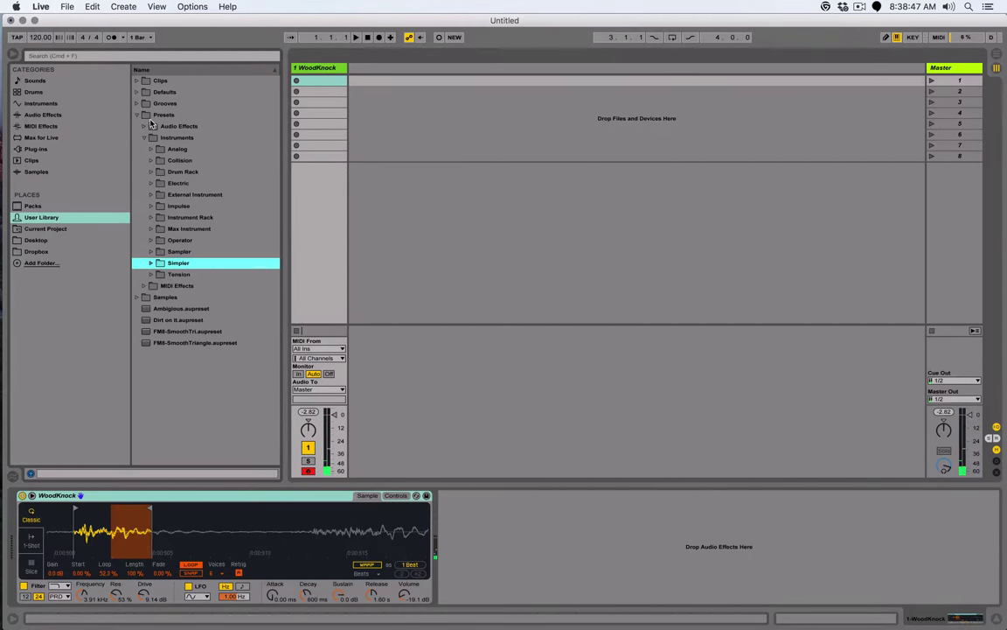
{"action": "left_click", "coordinate": [137, 115]}
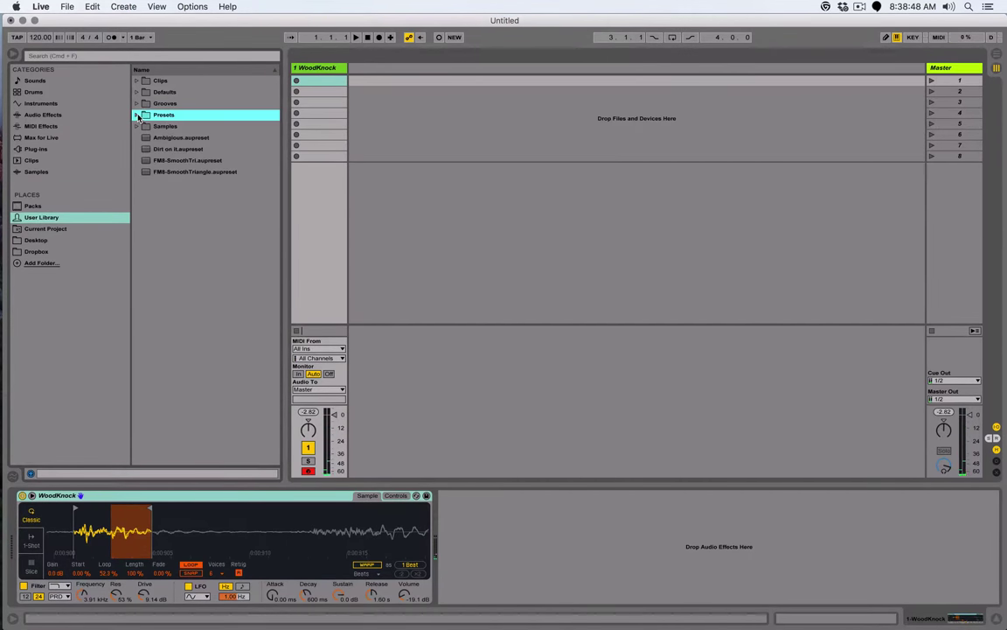
Add the Chord MIDI effect in front of Simpler and set its Shift 1 to +3 st.
{"action": "left_click", "coordinate": [40, 128]}
{"action": "left_click_drag", "start_coordinate": [174, 92], "coordinate": [31, 525]}
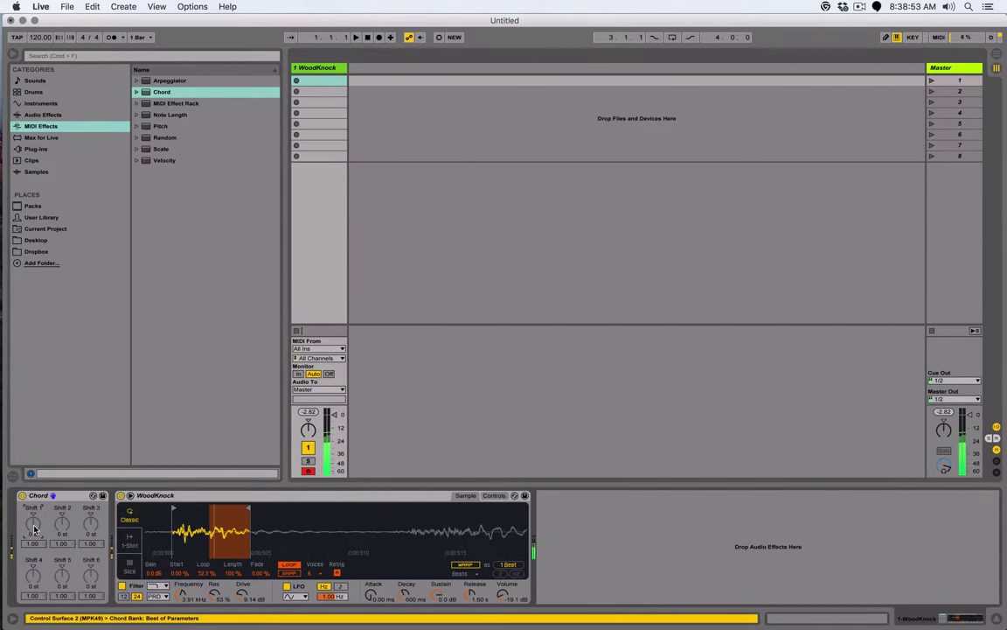
{"action": "left_click", "coordinate": [33, 524]}
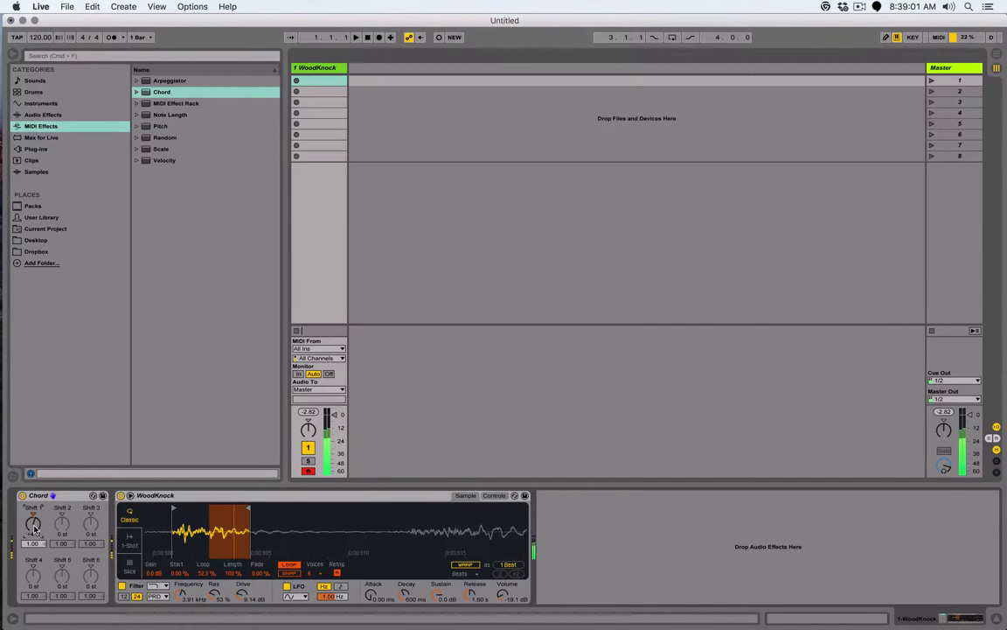
{"action": "key", "text": "Up"}
{"action": "key", "text": "Up"}
{"action": "key", "text": "Up"}
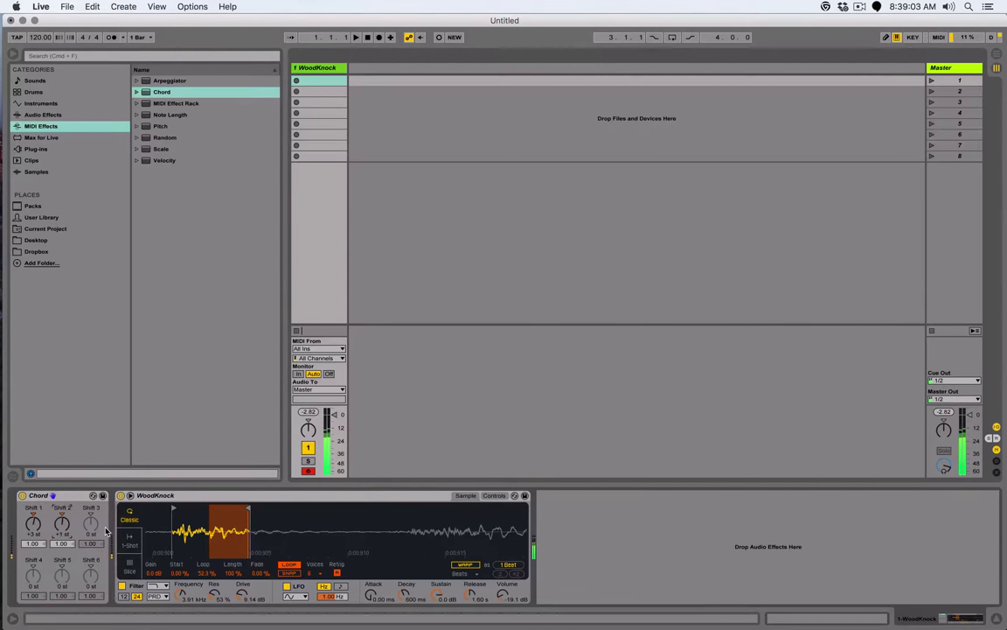
Set the Chord effect's Shift 2 to +8 st.
{"action": "key", "text": "Down"}
{"action": "key", "text": "Down"}
{"action": "key", "text": "Down"}
{"action": "key", "text": "Up"}
{"action": "key", "text": "Up"}
{"action": "key", "text": "Up"}
{"action": "key", "text": "Up"}
{"action": "key", "text": "Up"}
{"action": "key", "text": "Up"}
{"action": "key", "text": "Up"}
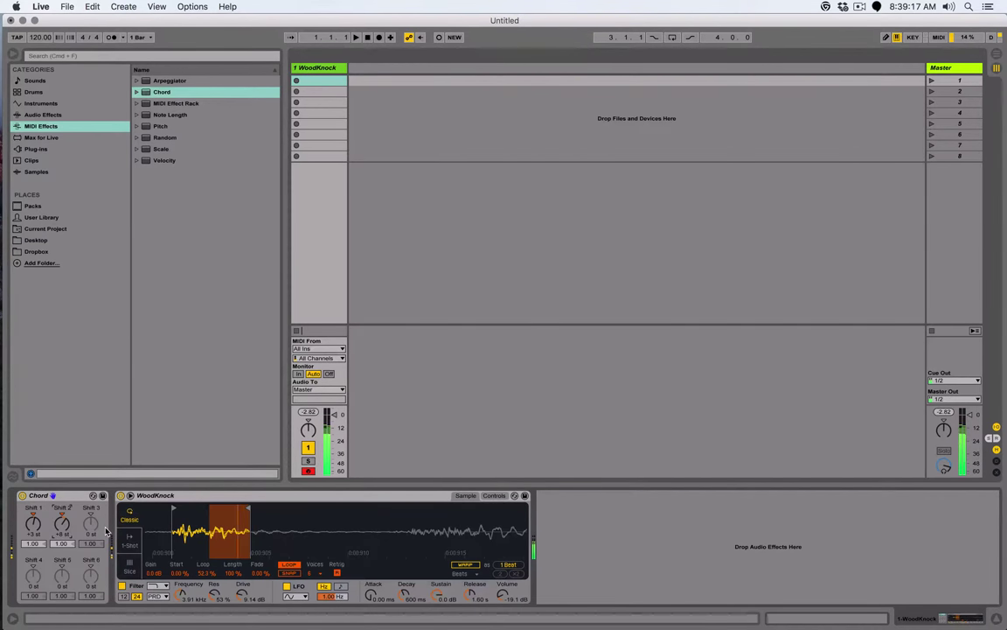
Set the Chord effect's Shift 3 to +10 st.
{"action": "left_click_drag", "start_coordinate": [91, 524], "coordinate": [91, 514]}
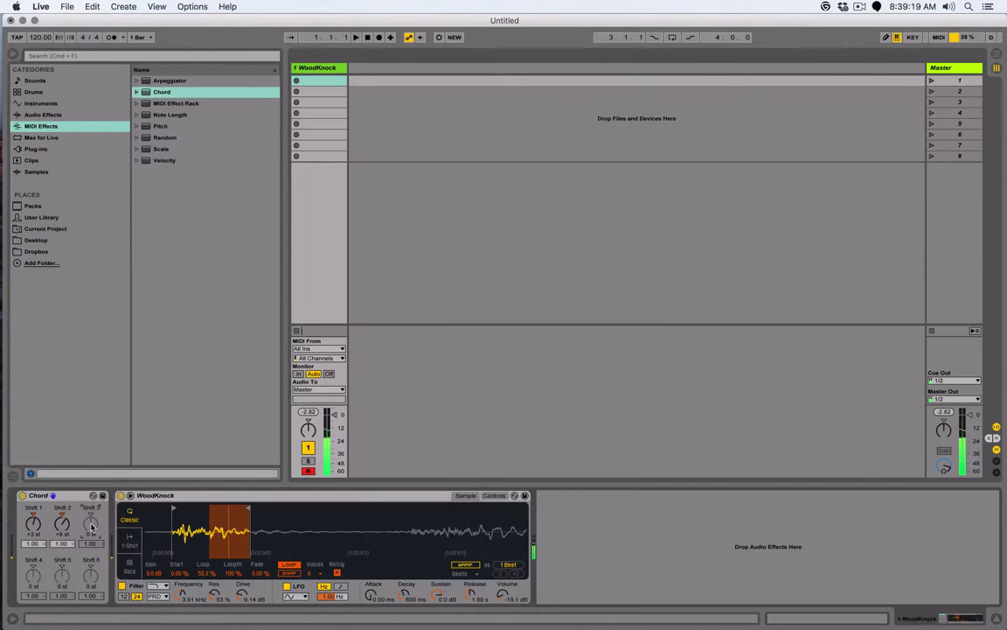
{"action": "key", "text": "Up"}
{"action": "key", "text": "Up"}
{"action": "key", "text": "Up"}
{"action": "key", "text": "Up"}
{"action": "key", "text": "Up"}
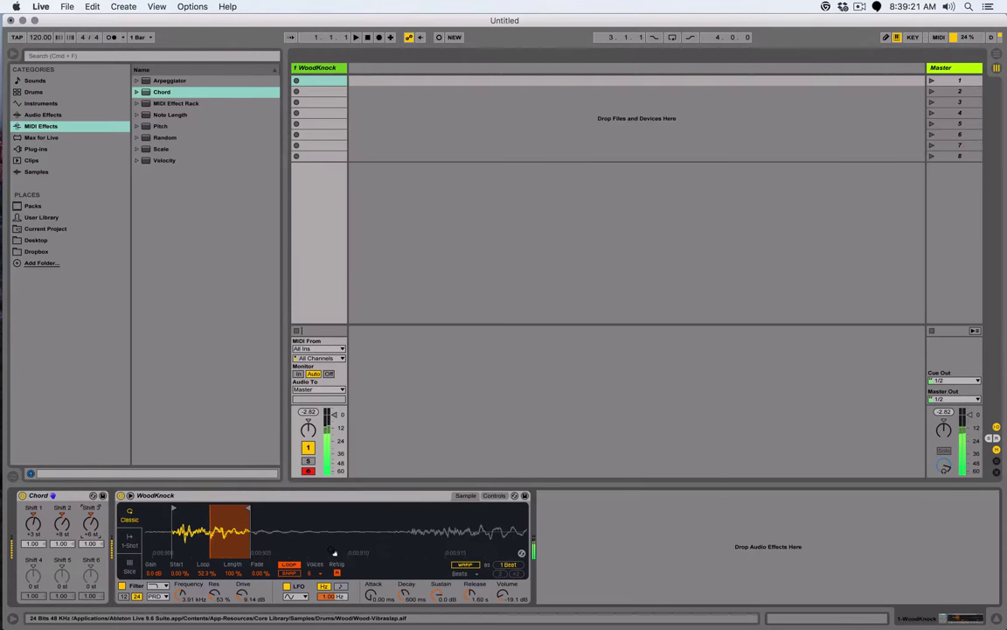
{"action": "key", "text": "Up"}
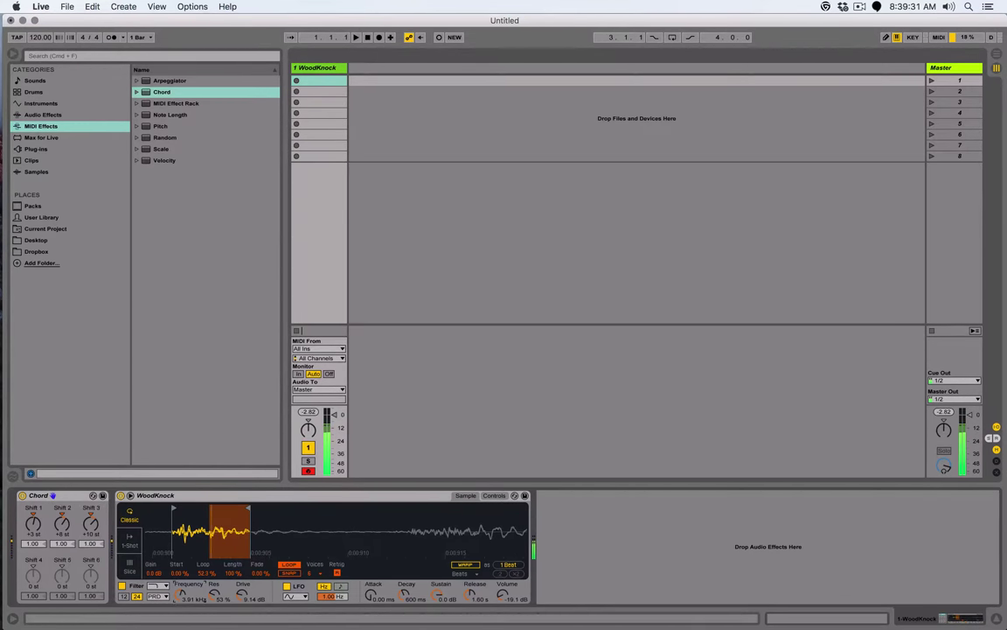
Lower Simpler's filter frequency to 1.78 kHz and set the filter envelope's Decay to 5.41 s.
{"action": "left_click_drag", "start_coordinate": [181, 595], "coordinate": [181, 613]}
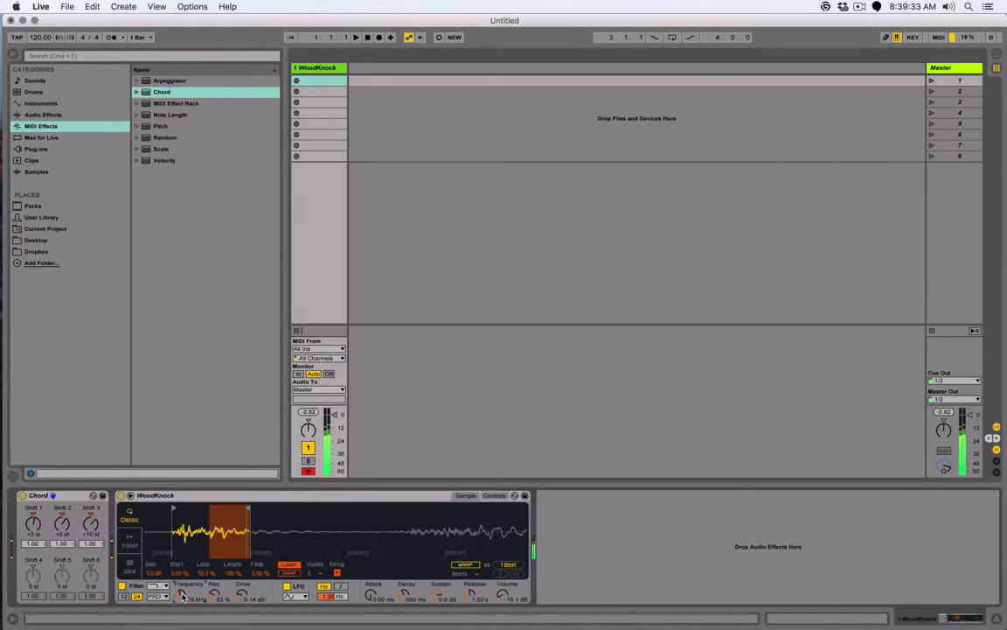
{"action": "left_click", "coordinate": [495, 496]}
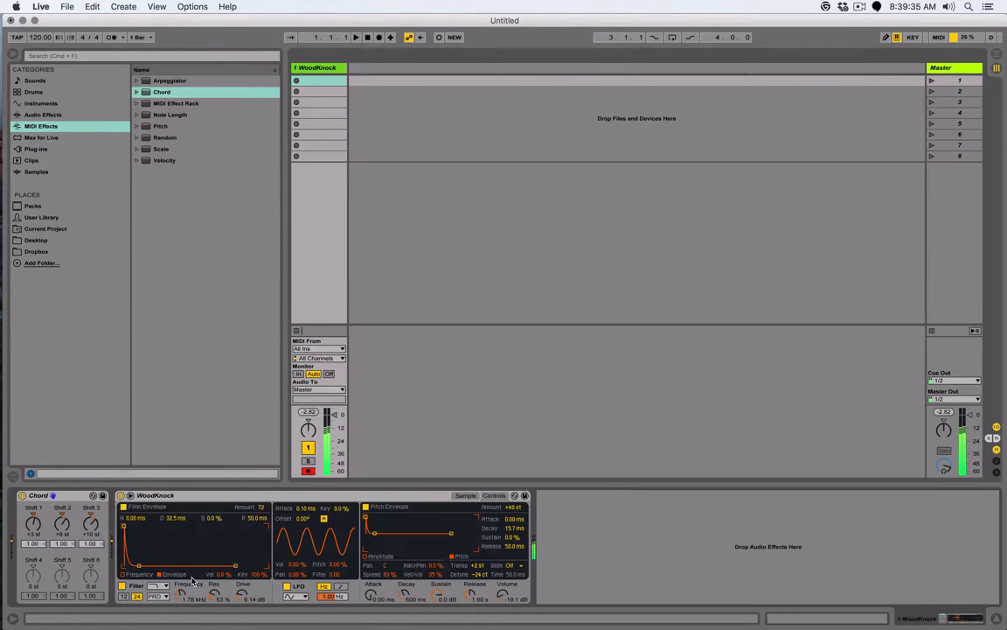
{"action": "left_click_drag", "start_coordinate": [175, 519], "coordinate": [176, 475]}
{"action": "left_click_drag", "start_coordinate": [174, 519], "coordinate": [174, 522]}
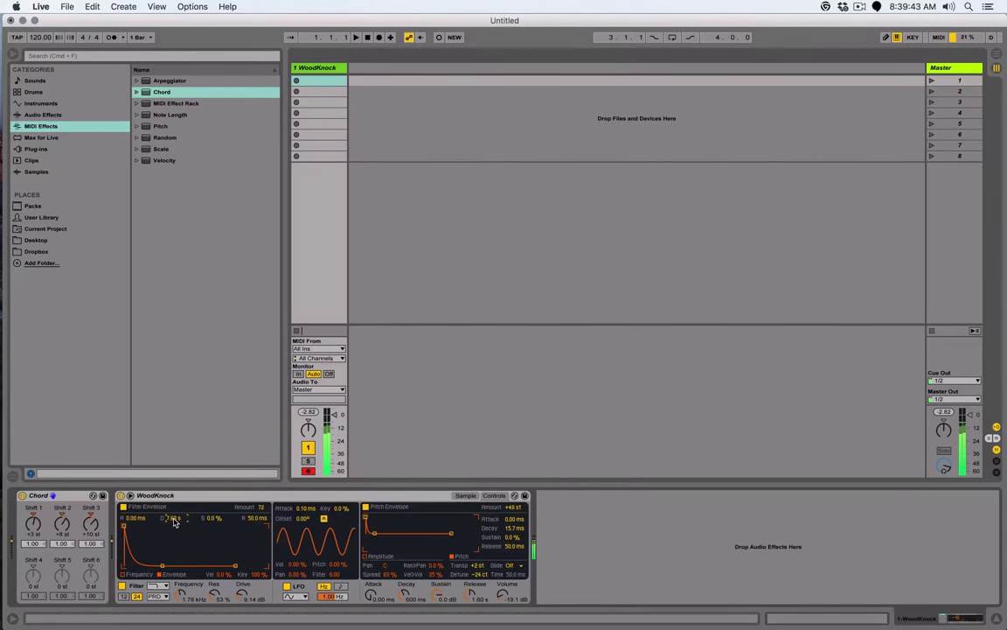
{"action": "left_click_drag", "start_coordinate": [186, 518], "coordinate": [186, 522]}
Insert the C Minor preset of the Scale effect between Chord and Simpler, and hide the browser.
{"action": "left_click", "coordinate": [137, 149]}
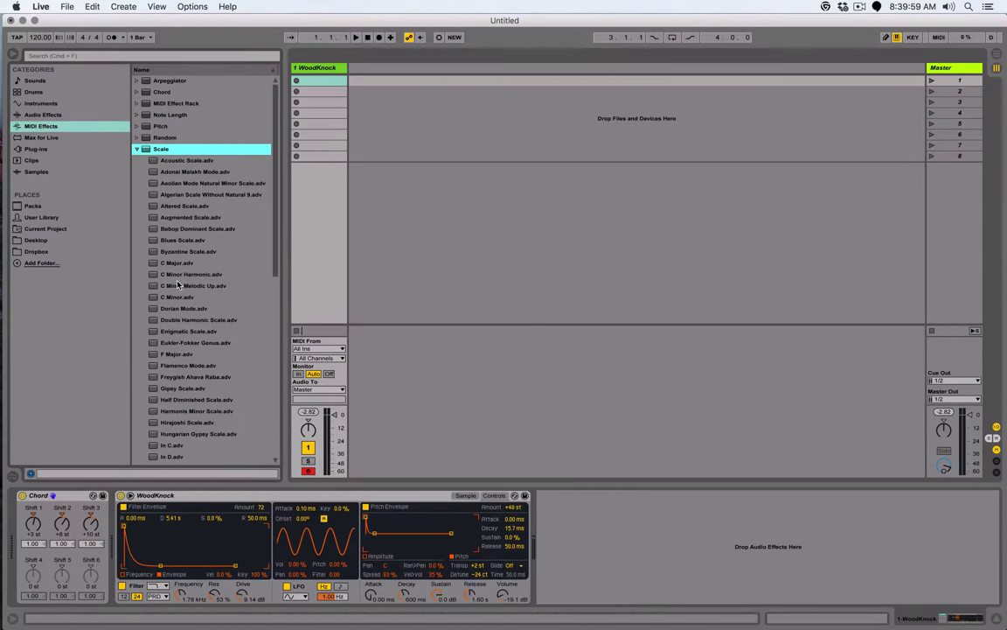
{"action": "left_click_drag", "start_coordinate": [174, 296], "coordinate": [113, 543]}
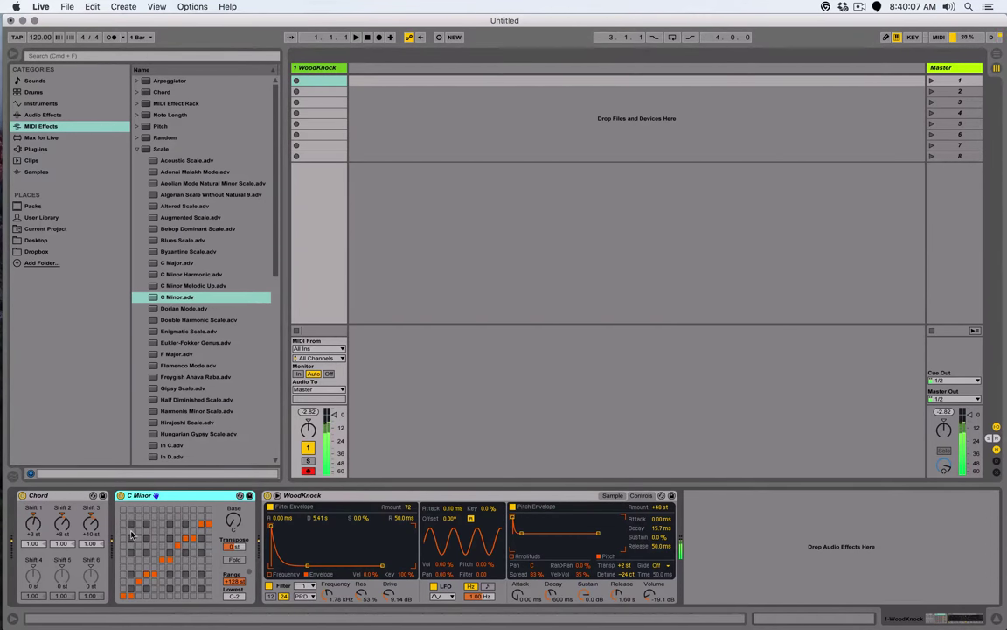
{"action": "left_click", "coordinate": [10, 54]}
Set the tempo to 110 BPM, turn on the metronome and rehearse the part against it.
{"action": "type", "text": "110"}
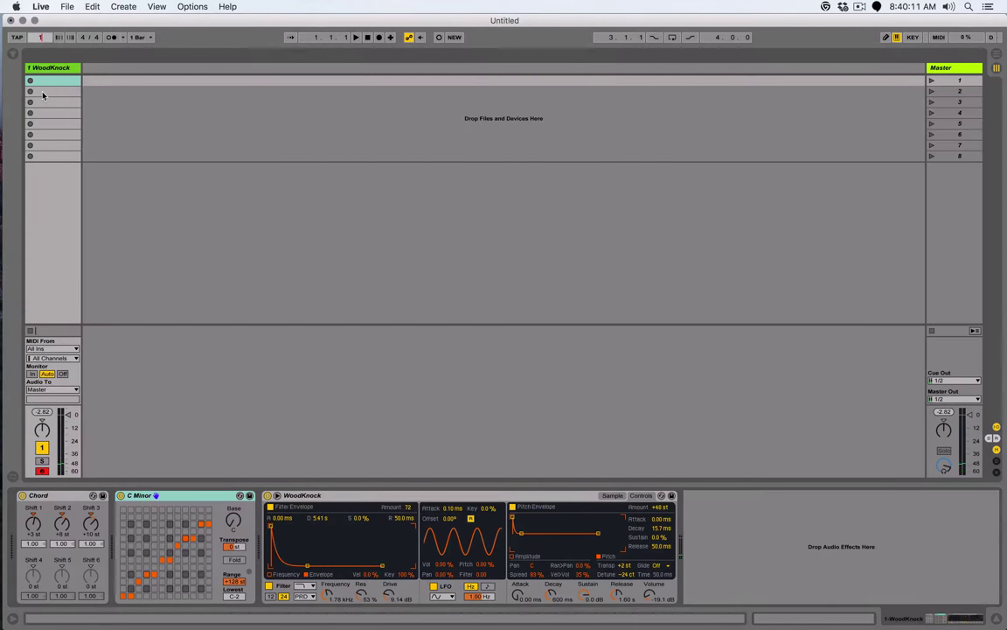
{"action": "key", "text": "Return"}
{"action": "left_click", "coordinate": [110, 36]}
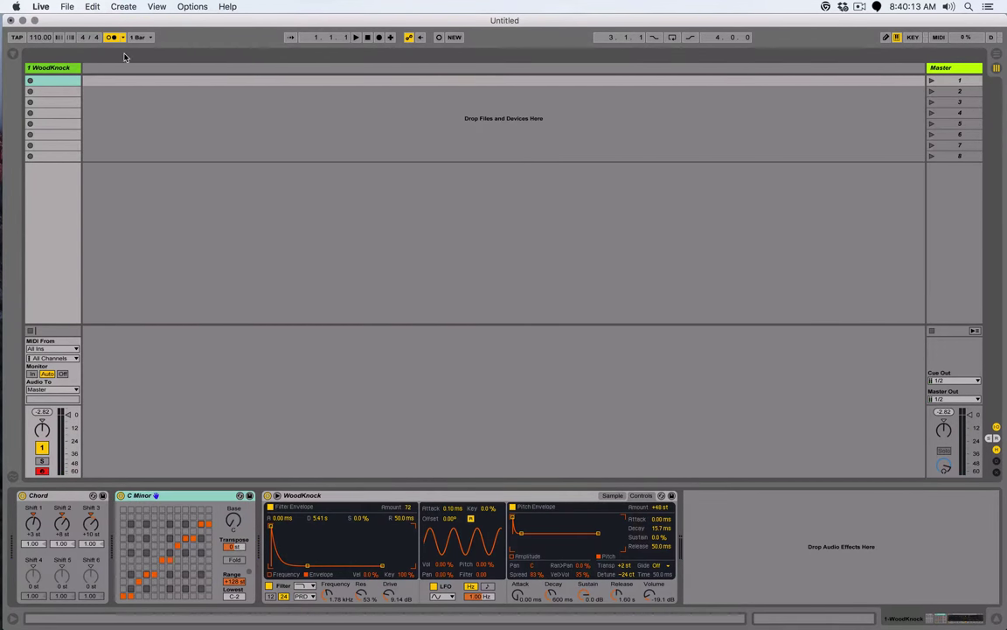
{"action": "key", "text": "space"}
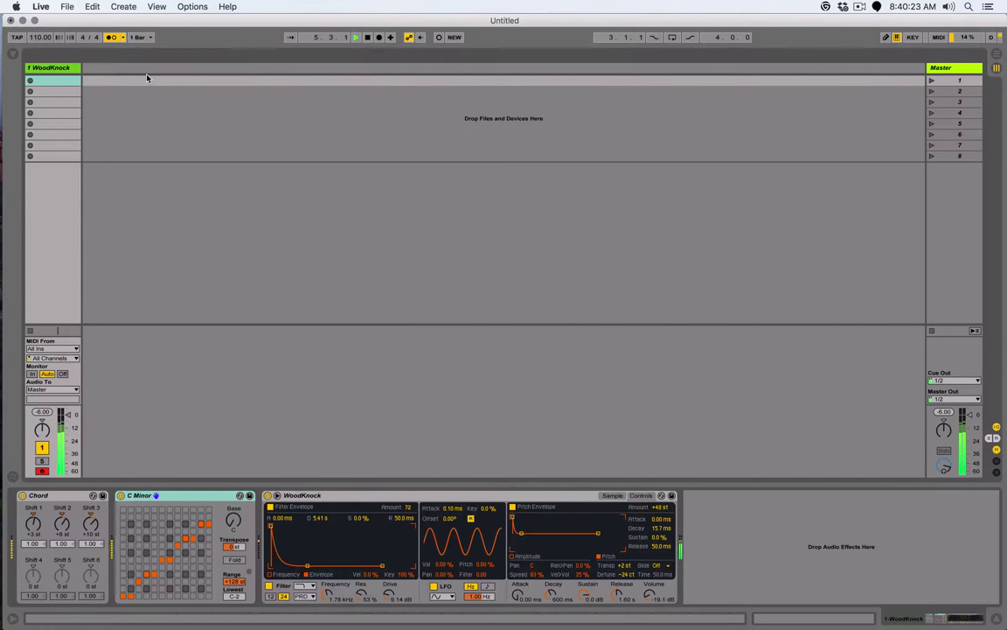
{"action": "key", "text": "space"}
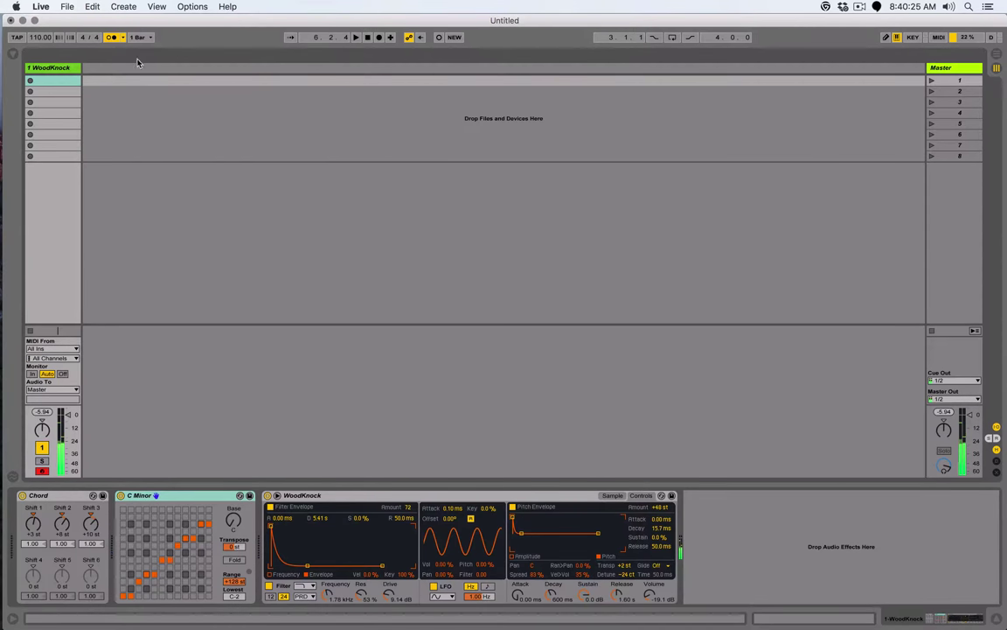
Choose a metronome count-in and record a four-bar MIDI clip in the WoodKnock track's first slot.
{"action": "left_click", "coordinate": [53, 83]}
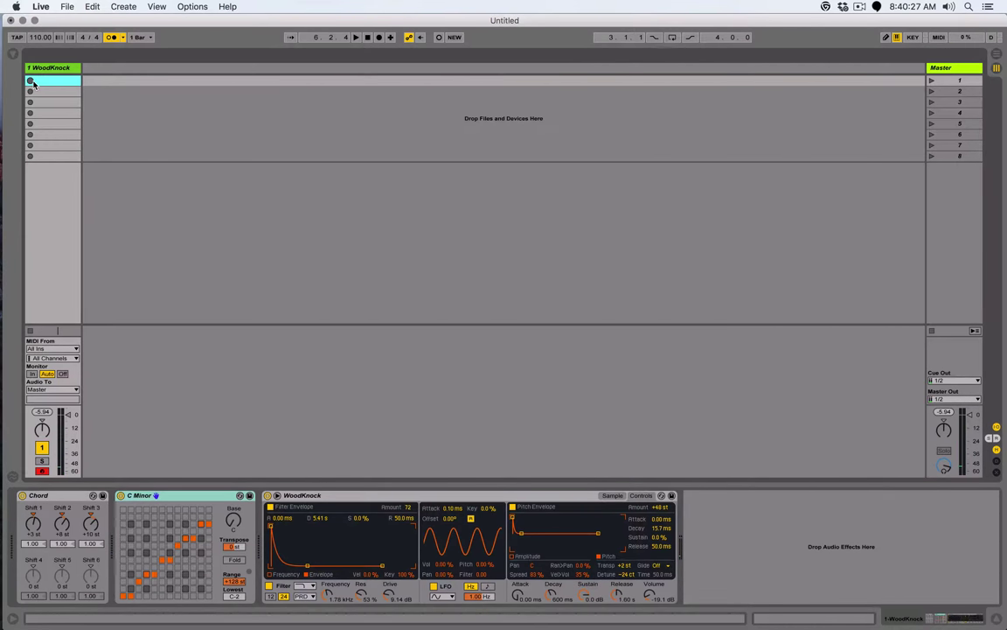
{"action": "left_click", "coordinate": [124, 37]}
{"action": "left_click", "coordinate": [174, 60]}
{"action": "left_click", "coordinate": [30, 81]}
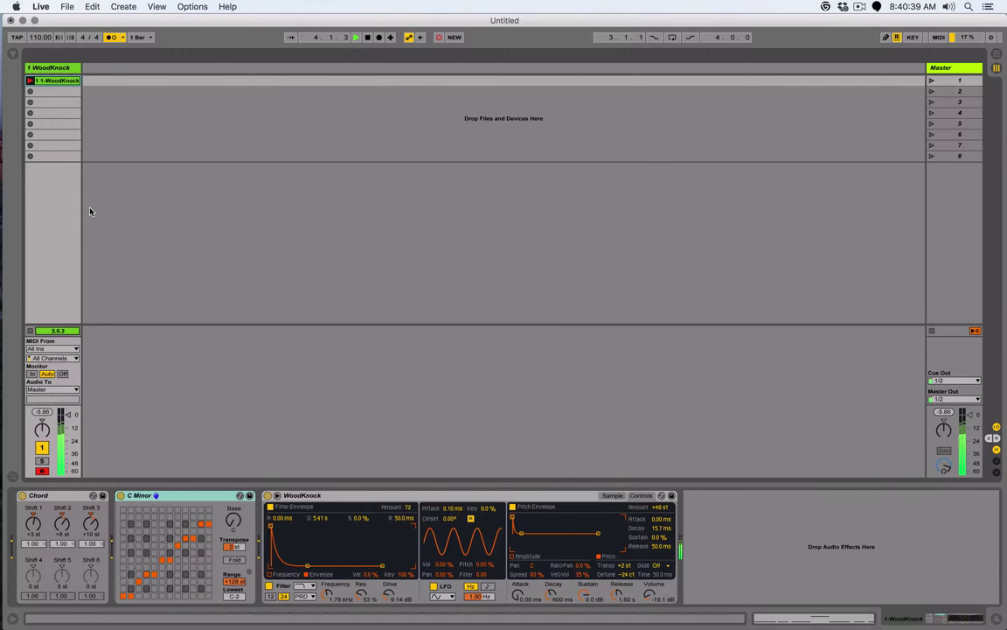
{"action": "left_click", "coordinate": [30, 81]}
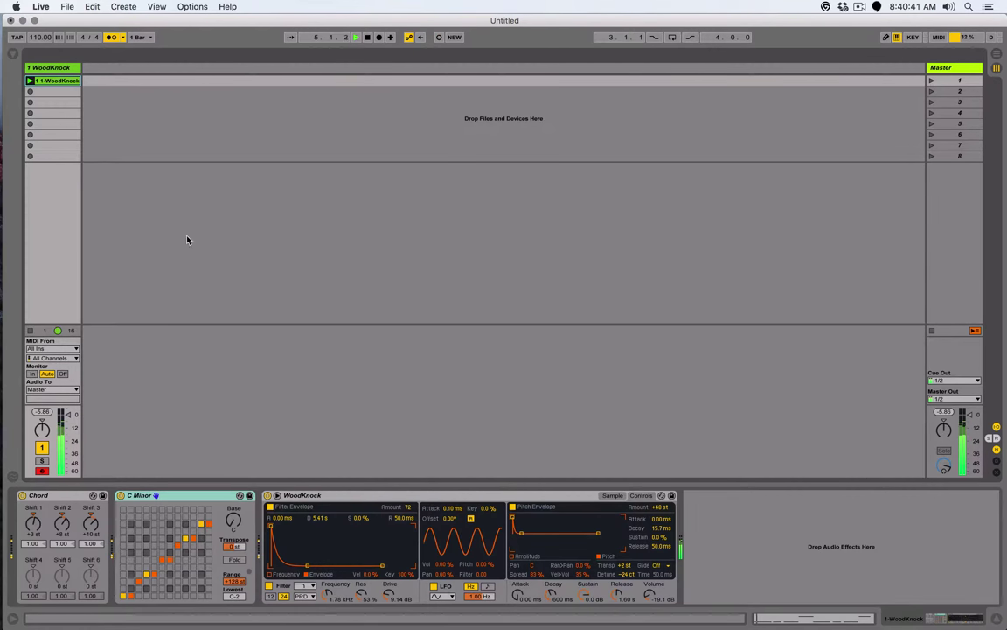
Open the recorded WoodKnock clip's notes, turn off the metronome and stop playback.
{"action": "left_click", "coordinate": [63, 82]}
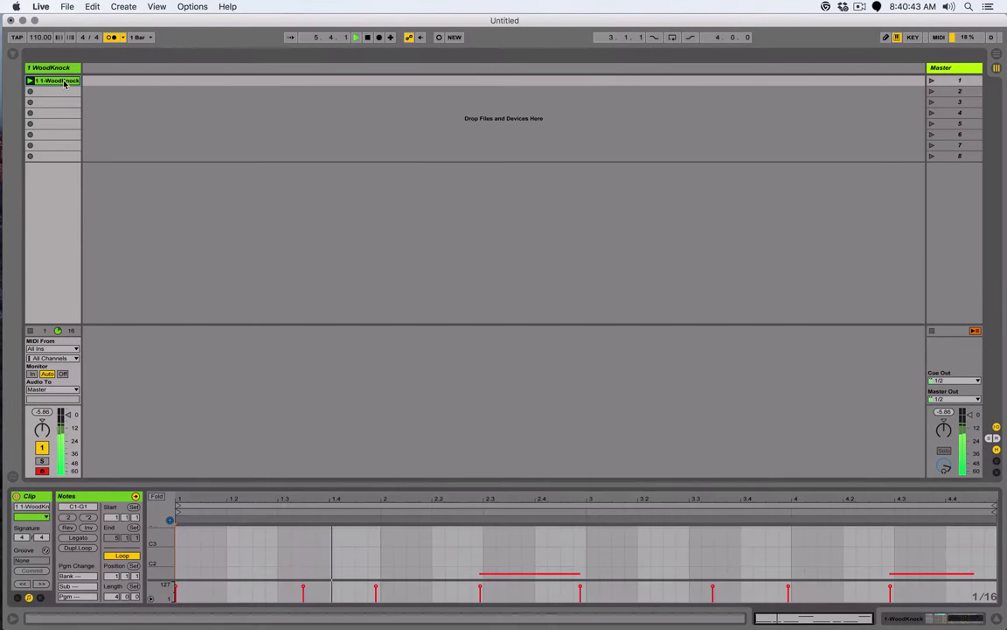
{"action": "left_click", "coordinate": [111, 39]}
{"action": "key", "text": "space"}
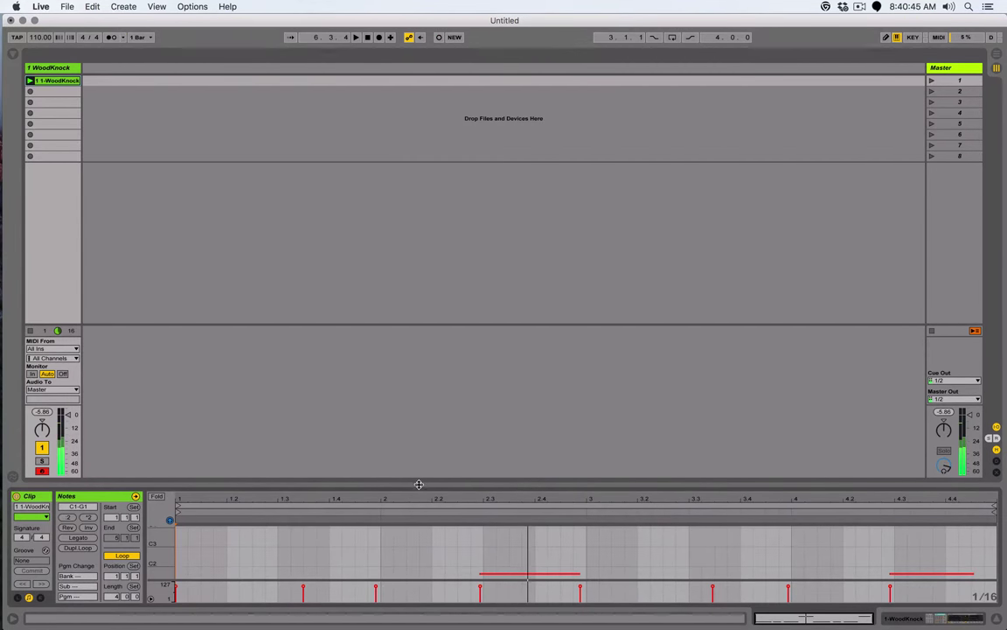
Enlarge the note editor, quantize all notes in the WoodKnock clip, and move the late-starting C1 note to the start of bar 3.
{"action": "left_click_drag", "start_coordinate": [420, 480], "coordinate": [418, 319]}
{"action": "left_click", "coordinate": [407, 458]}
{"action": "key", "text": "super+a"}
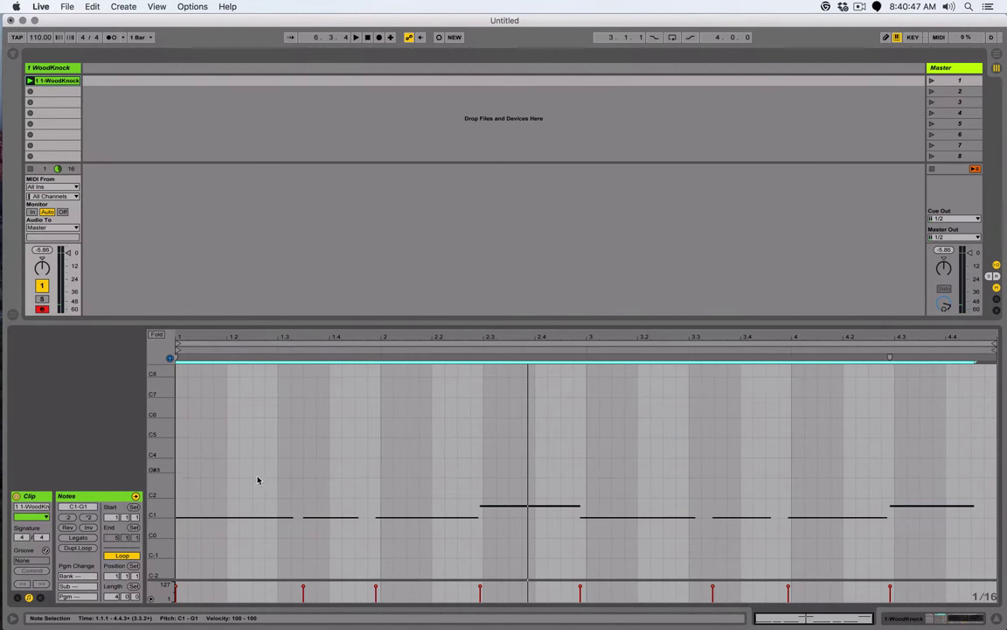
{"action": "left_click_drag", "start_coordinate": [160, 517], "coordinate": [159, 516]}
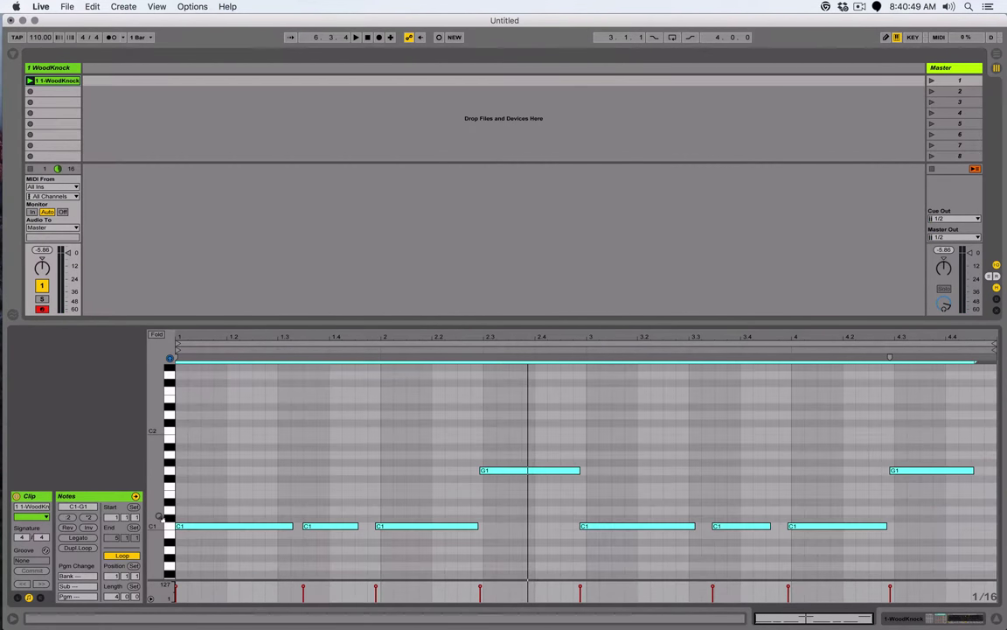
{"action": "key", "text": "super+u"}
{"action": "left_click", "coordinate": [358, 492]}
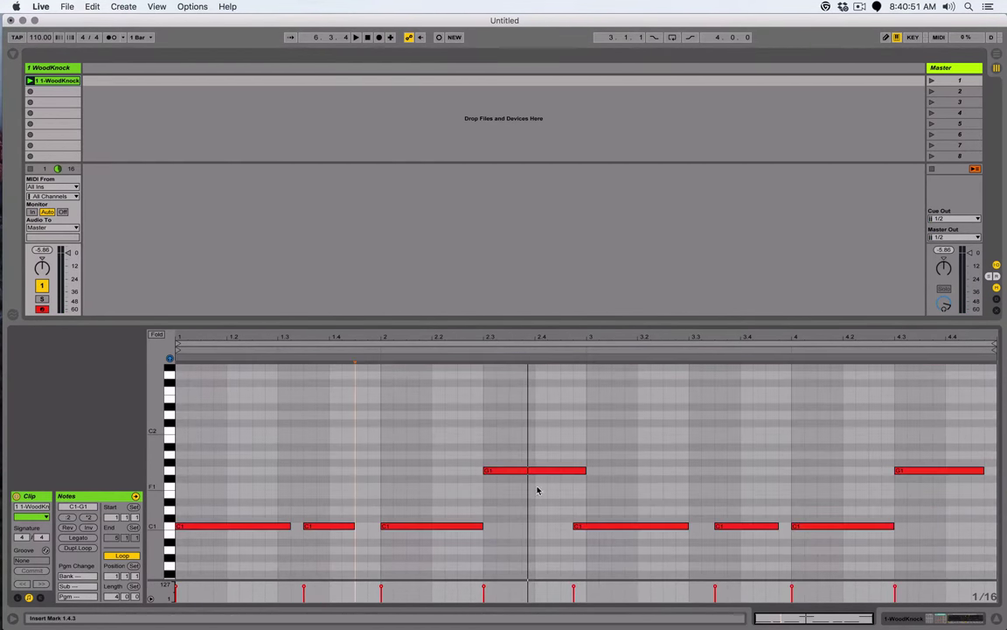
{"action": "left_click_drag", "start_coordinate": [614, 526], "coordinate": [622, 536]}
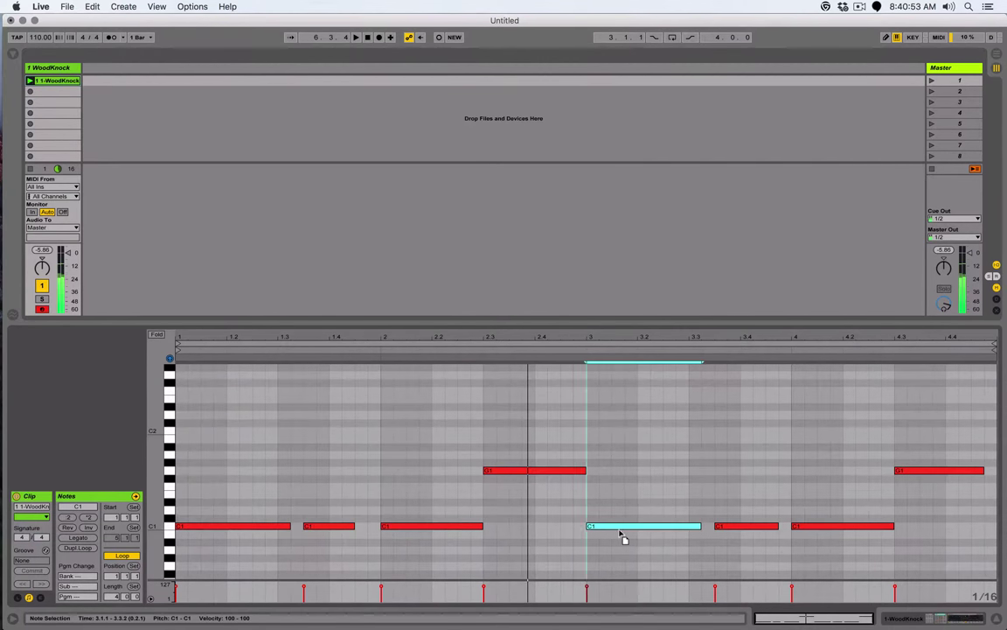
Shorten the clip's loop to two bars, play it, lower the WoodKnock track volume to about -6.4 dB, and stop playback.
{"action": "left_click_drag", "start_coordinate": [993, 345], "coordinate": [586, 346]}
{"action": "left_click", "coordinate": [31, 80]}
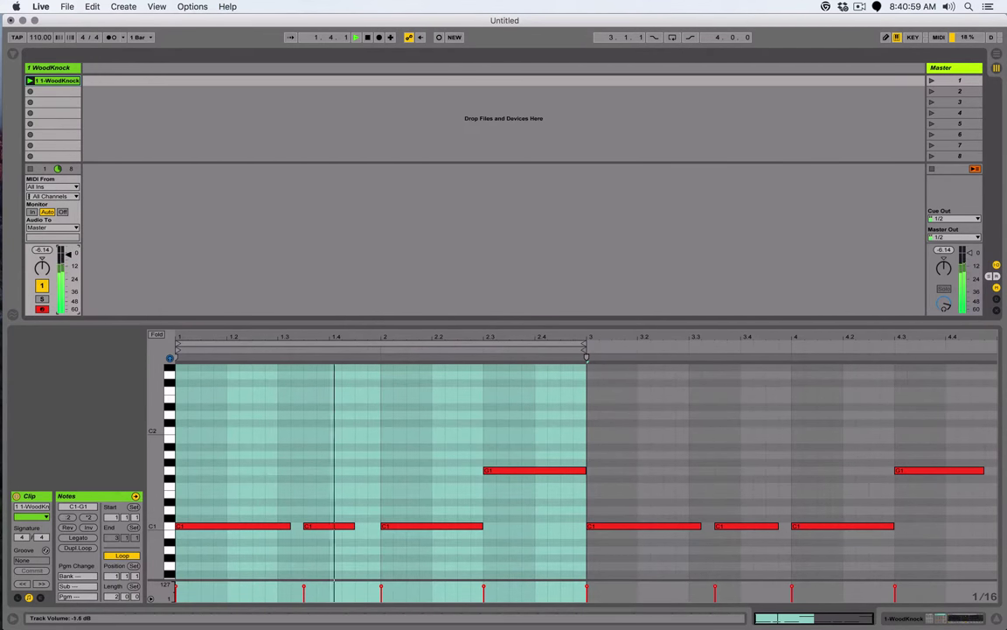
{"action": "left_click_drag", "start_coordinate": [62, 253], "coordinate": [67, 264]}
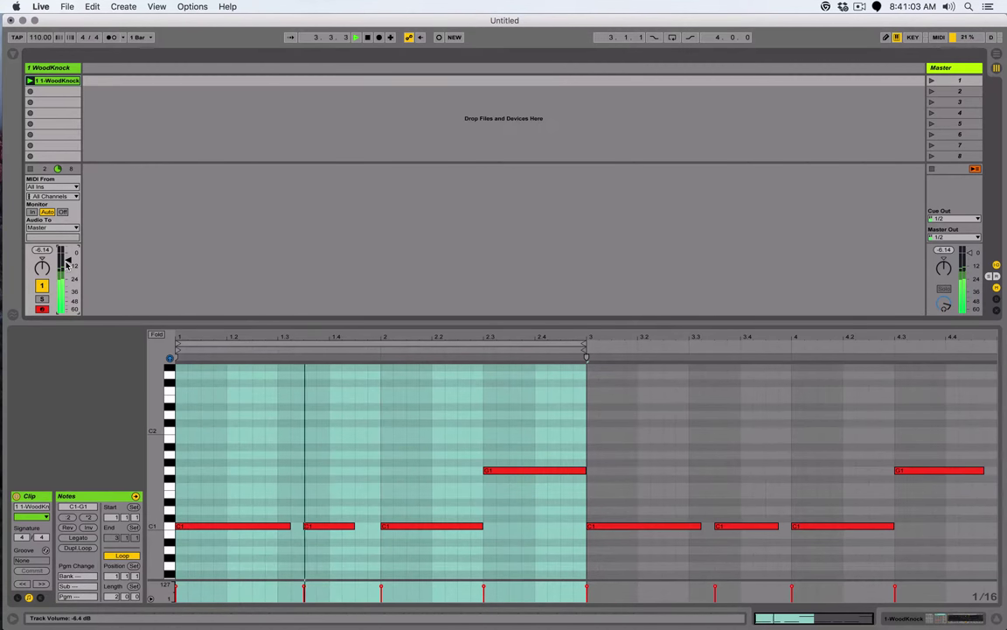
{"action": "left_click", "coordinate": [282, 359]}
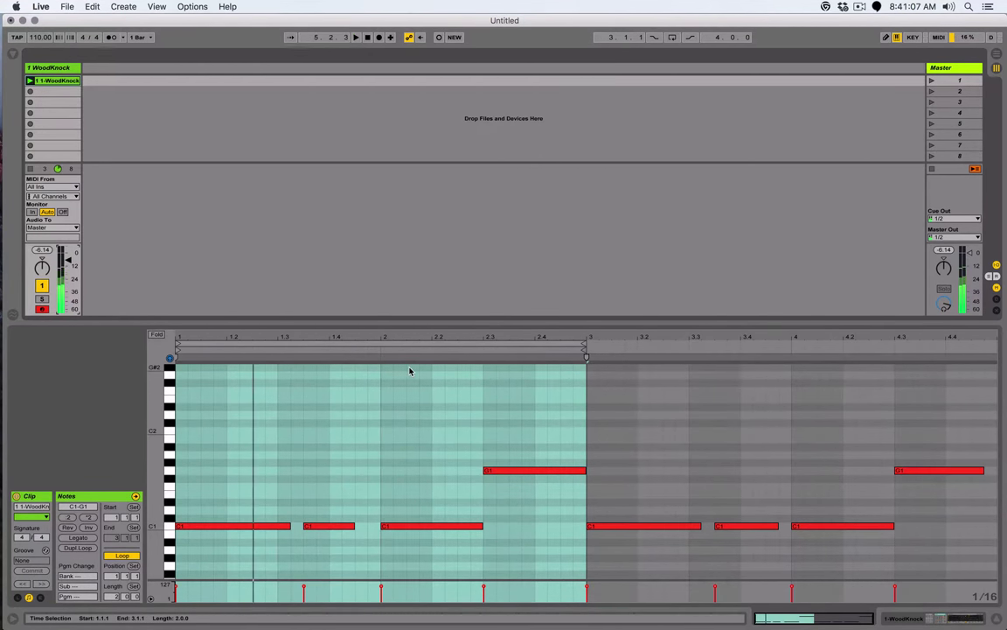
Show the device view and the browser's instruments, and add Operator on a new MIDI track.
{"action": "key", "text": "shift+Tab"}
{"action": "left_click", "coordinate": [14, 54]}
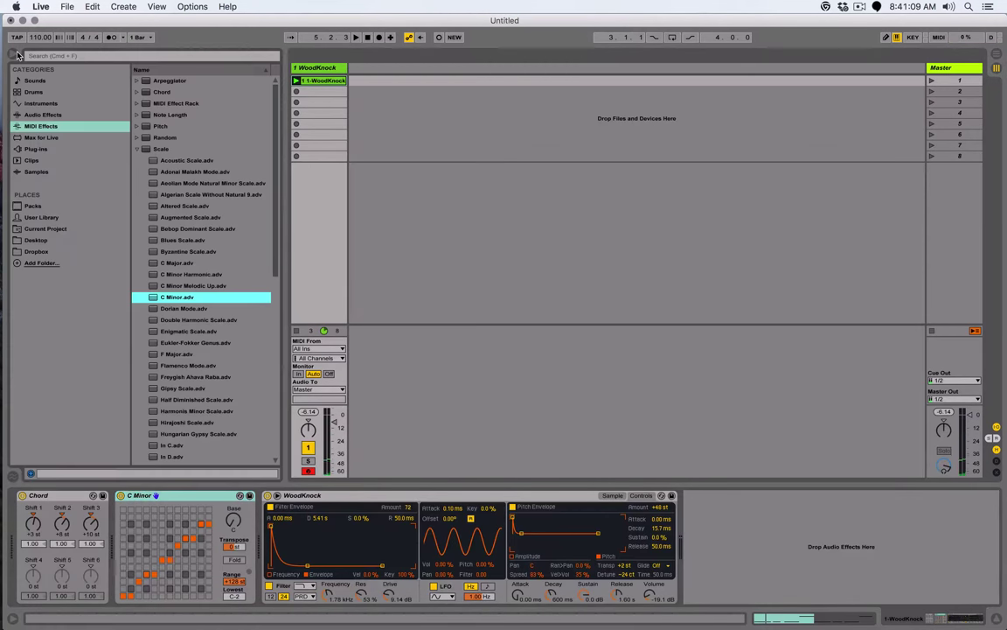
{"action": "left_click", "coordinate": [43, 103]}
{"action": "left_click", "coordinate": [170, 183]}
{"action": "left_click_drag", "start_coordinate": [160, 163], "coordinate": [374, 70]}
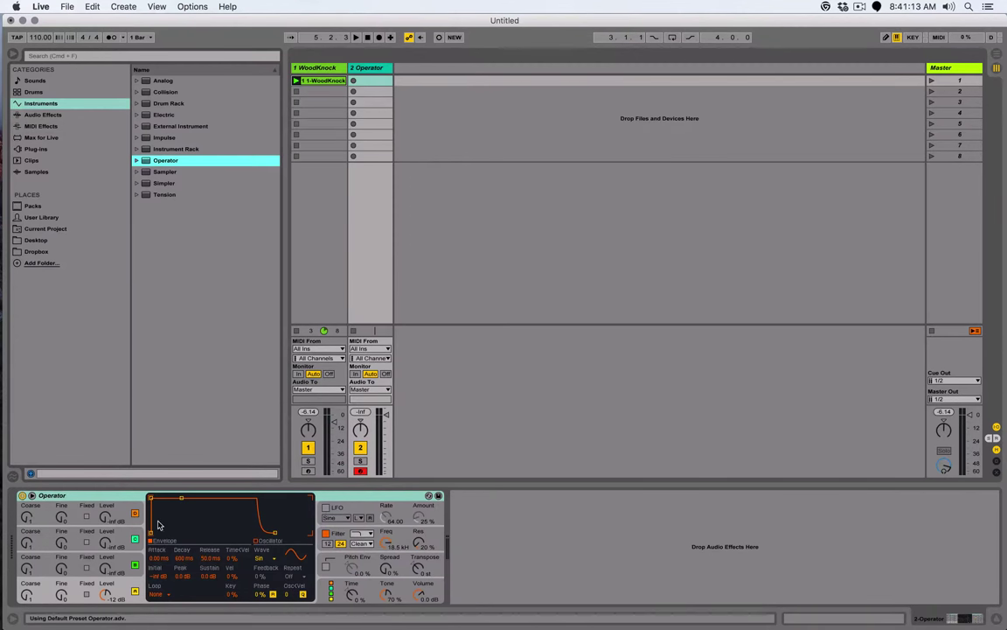
Group Operator into a Drum Rack and audition its pad.
{"action": "left_click", "coordinate": [101, 495]}
{"action": "right_click", "coordinate": [100, 497]}
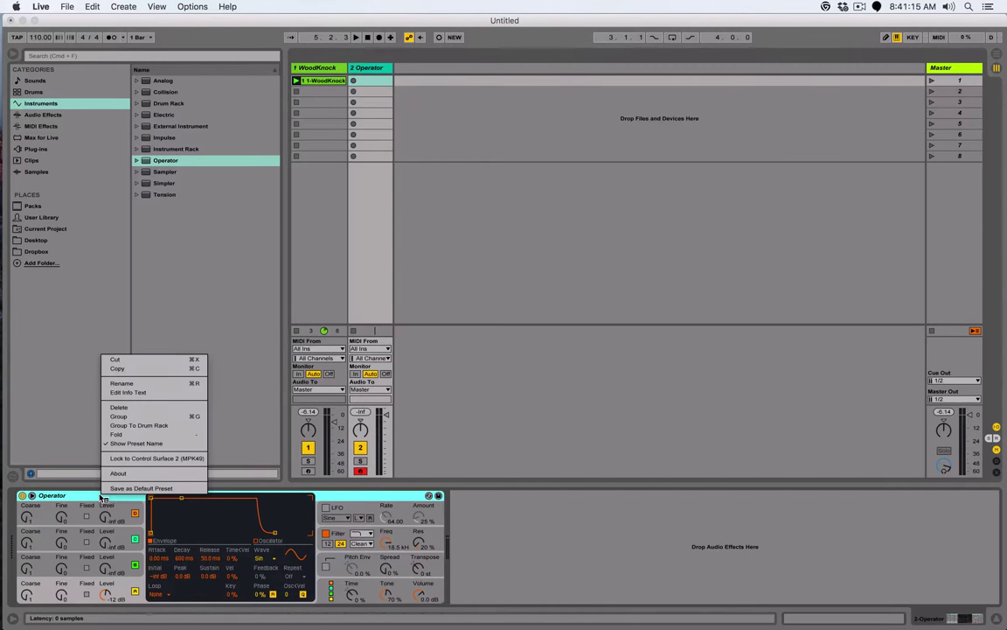
{"action": "left_click", "coordinate": [165, 428]}
{"action": "left_click", "coordinate": [59, 596]}
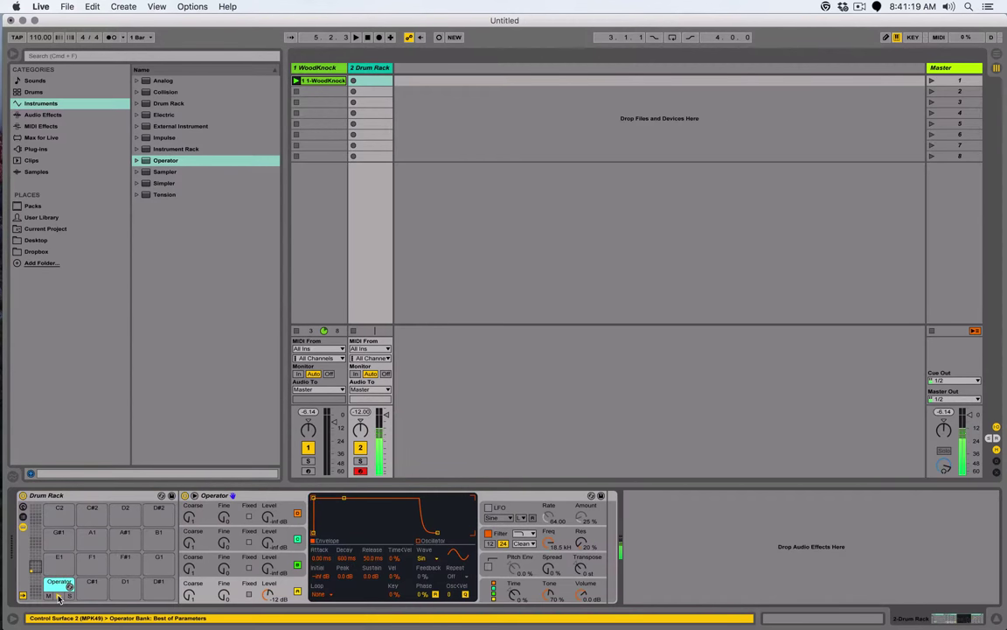
Show the Drum Rack's chain list with its input and output settings, leaving the macro controls hidden.
{"action": "left_click", "coordinate": [23, 516]}
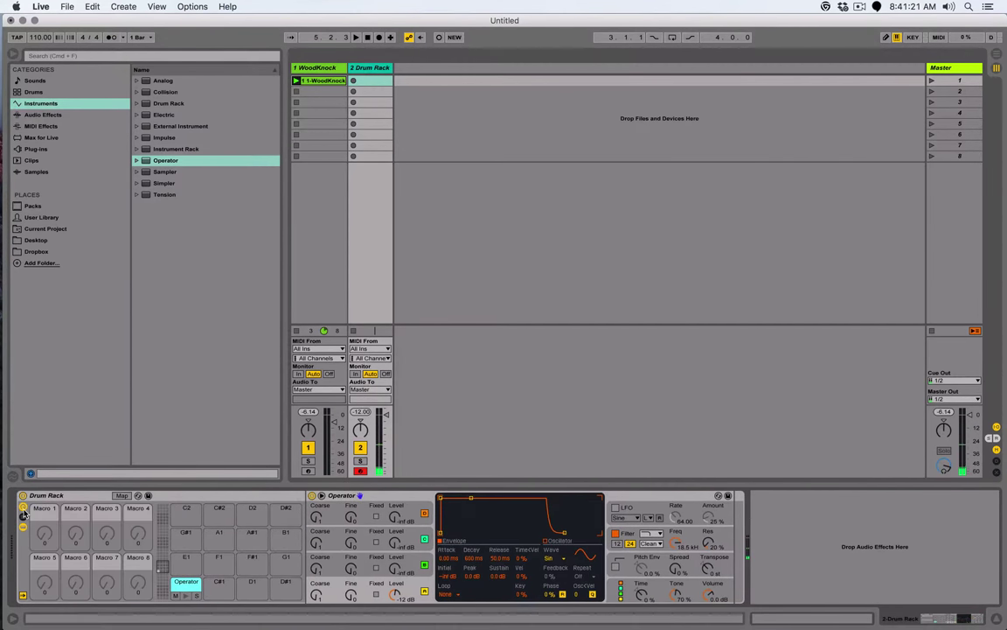
{"action": "left_click", "coordinate": [24, 516]}
{"action": "left_click", "coordinate": [24, 516]}
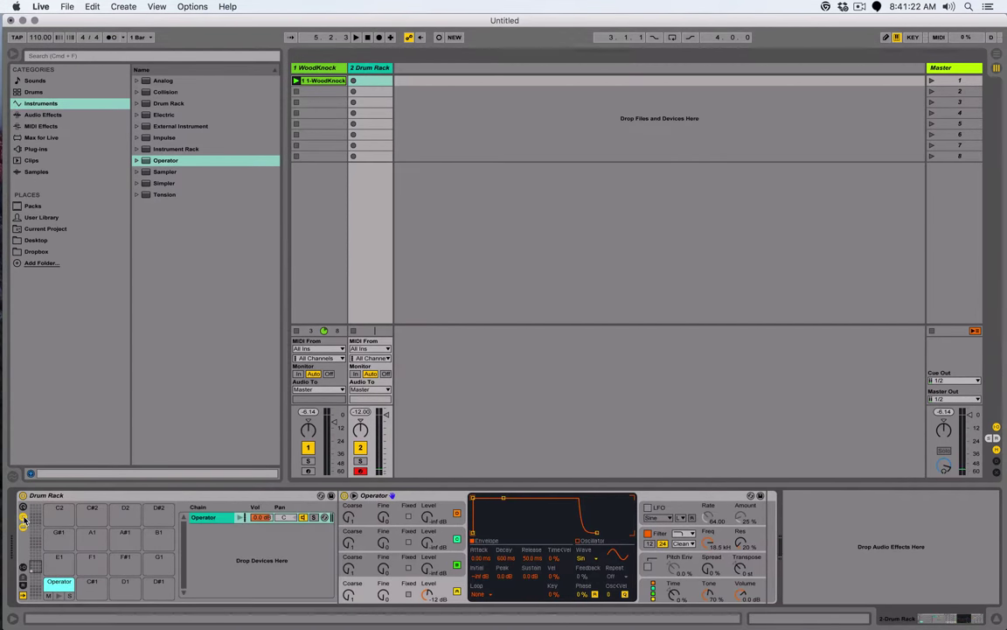
{"action": "left_click", "coordinate": [23, 566]}
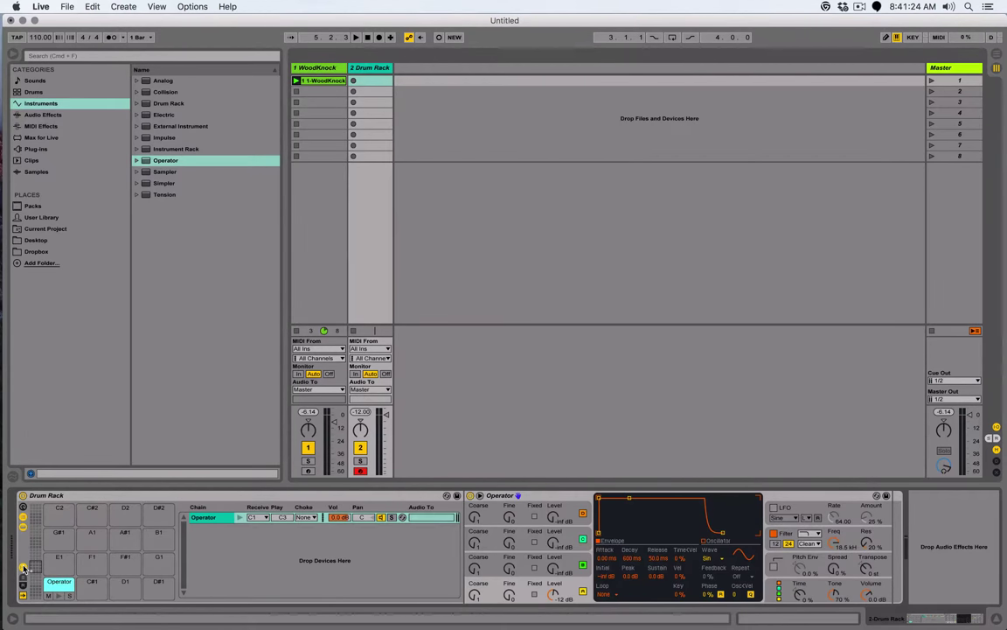
Set the Operator chain's Play note to C1 in the Drum Rack.
{"action": "left_click", "coordinate": [282, 518]}
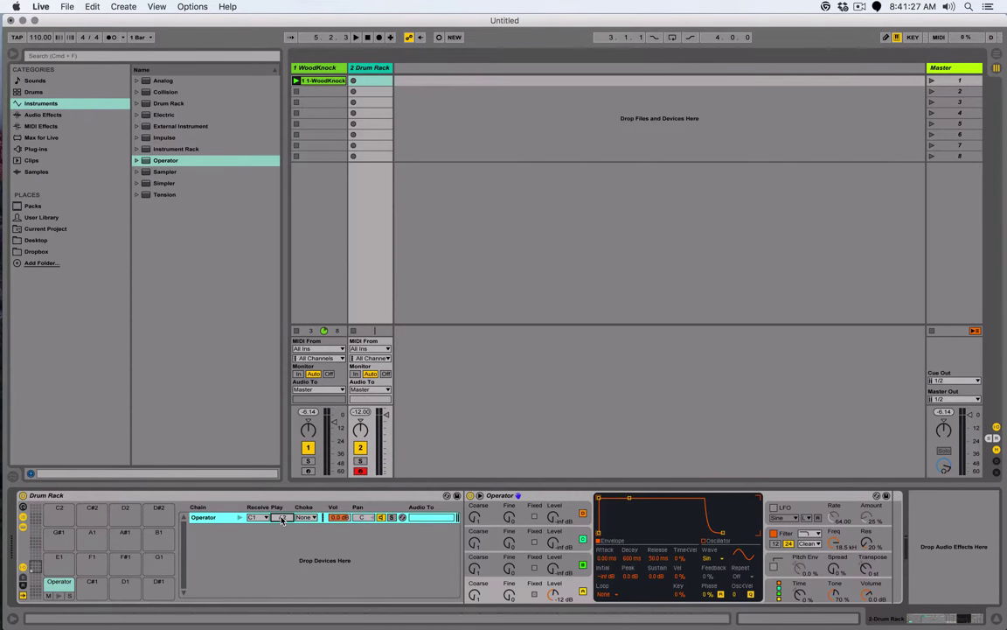
{"action": "key", "text": "c"}
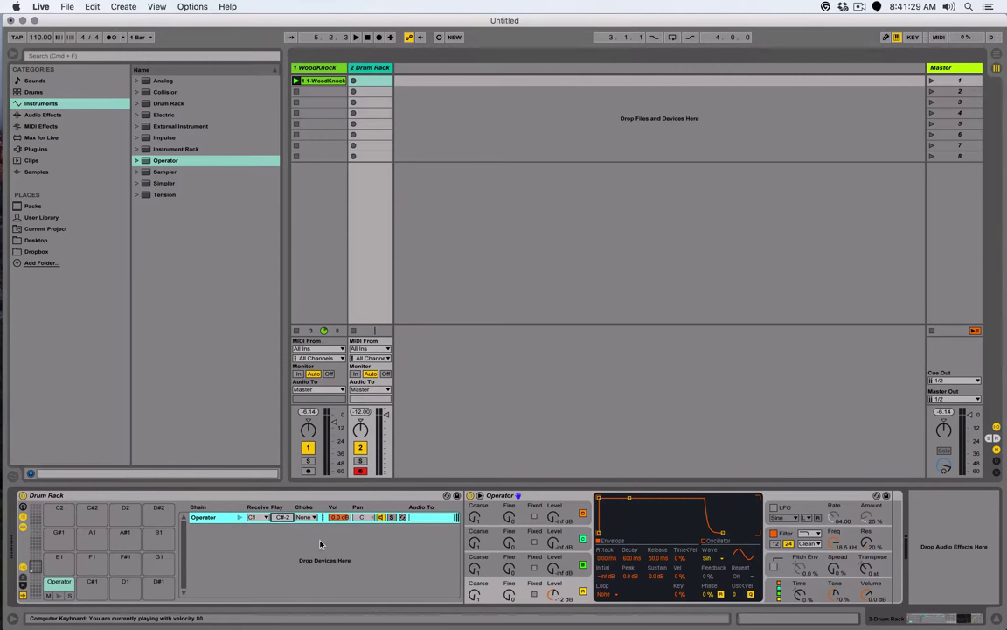
{"action": "type", "text": "6"}
{"action": "key", "text": "Up"}
{"action": "key", "text": "Up"}
{"action": "key", "text": "Up"}
{"action": "key", "text": "Up"}
{"action": "key", "text": "Up"}
{"action": "key", "text": "Up"}
{"action": "key", "text": "Up"}
{"action": "key", "text": "Up"}
{"action": "key", "text": "Up"}
{"action": "key", "text": "Up"}
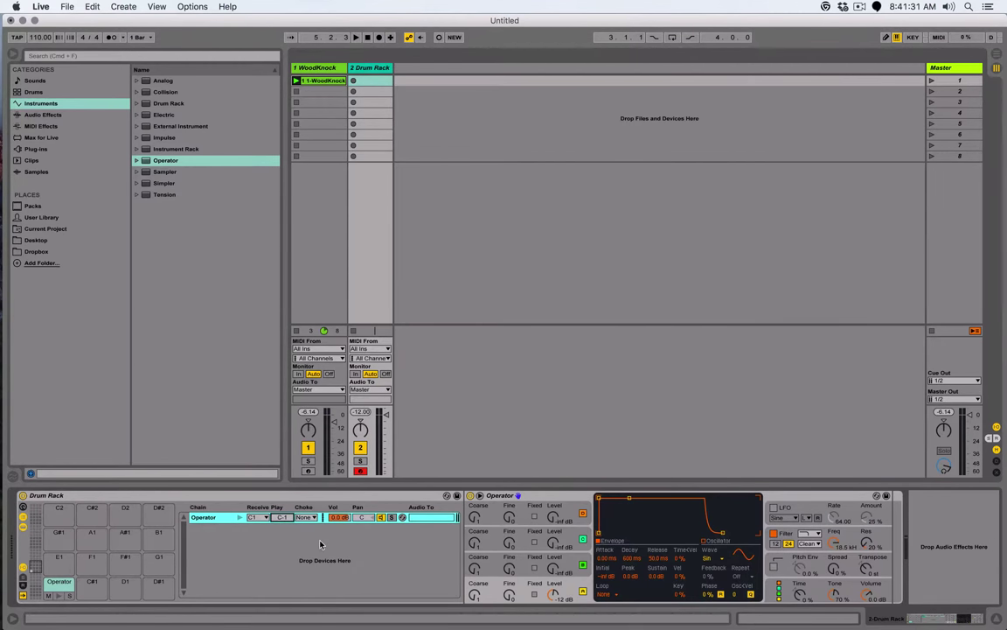
{"action": "key", "text": "Up"}
{"action": "key", "text": "Up"}
{"action": "key", "text": "Up"}
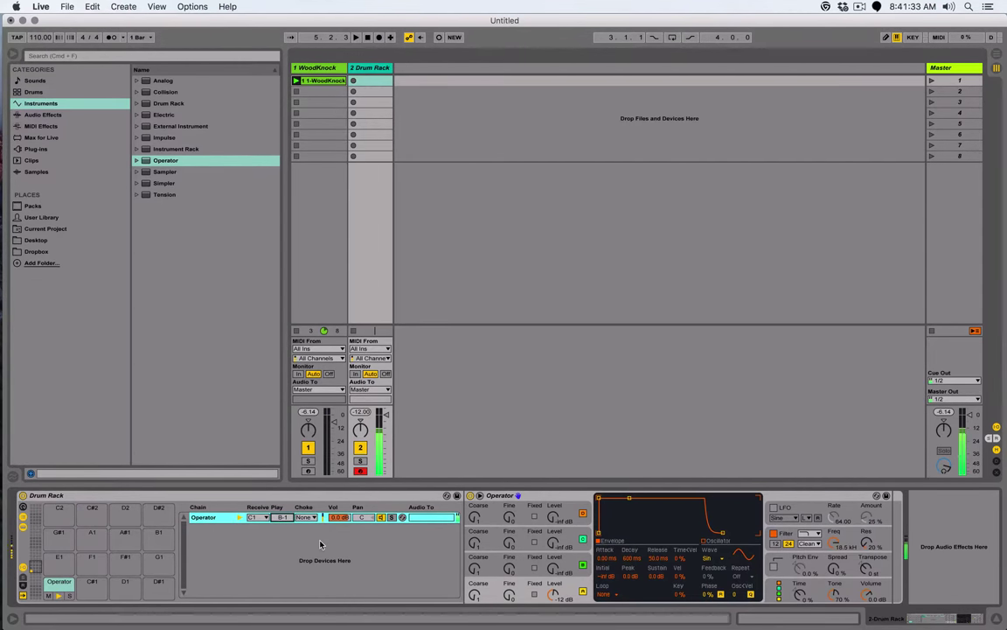
{"action": "key", "text": "Up"}
{"action": "key", "text": "Up"}
{"action": "key", "text": "Up"}
{"action": "key", "text": "Up"}
{"action": "key", "text": "Up"}
{"action": "key", "text": "Up"}
{"action": "key", "text": "Up"}
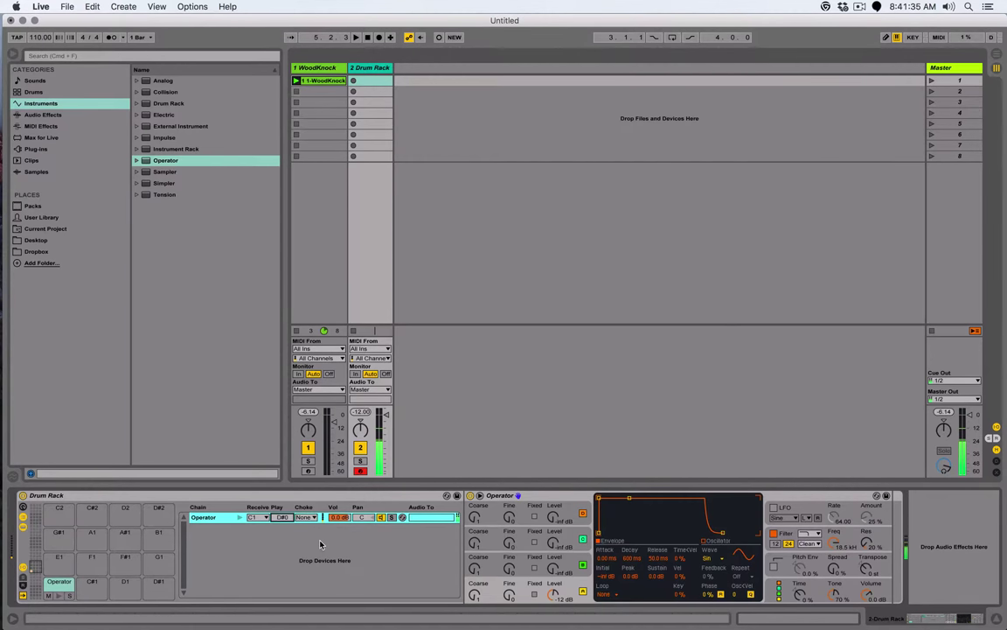
{"action": "key", "text": "Up"}
{"action": "key", "text": "Up"}
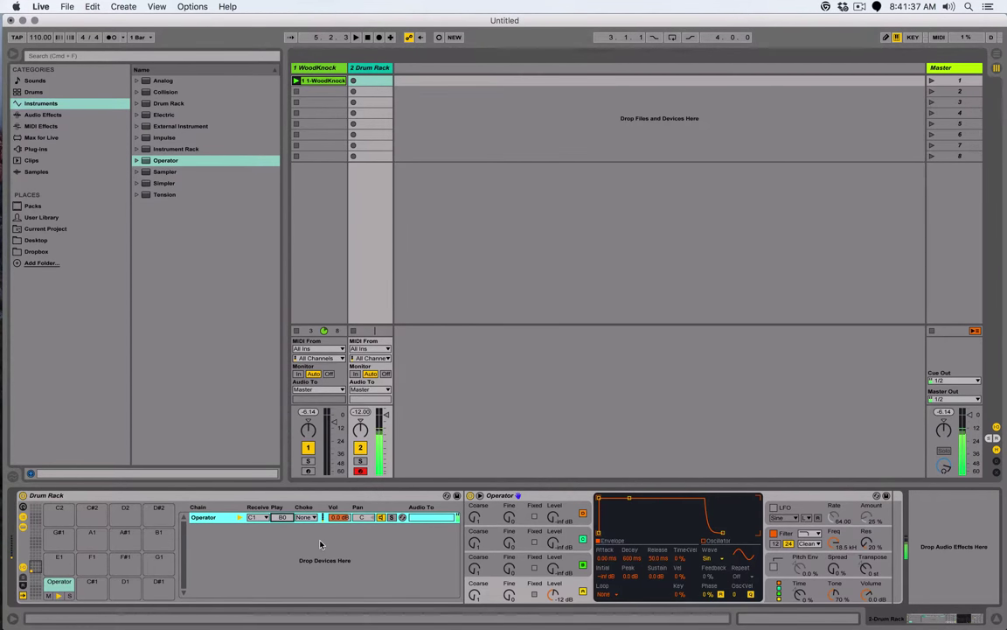
Enable Operator's pitch envelope, set its amount to 100%, and raise the envelope's initial pitch.
{"action": "left_click", "coordinate": [773, 566]}
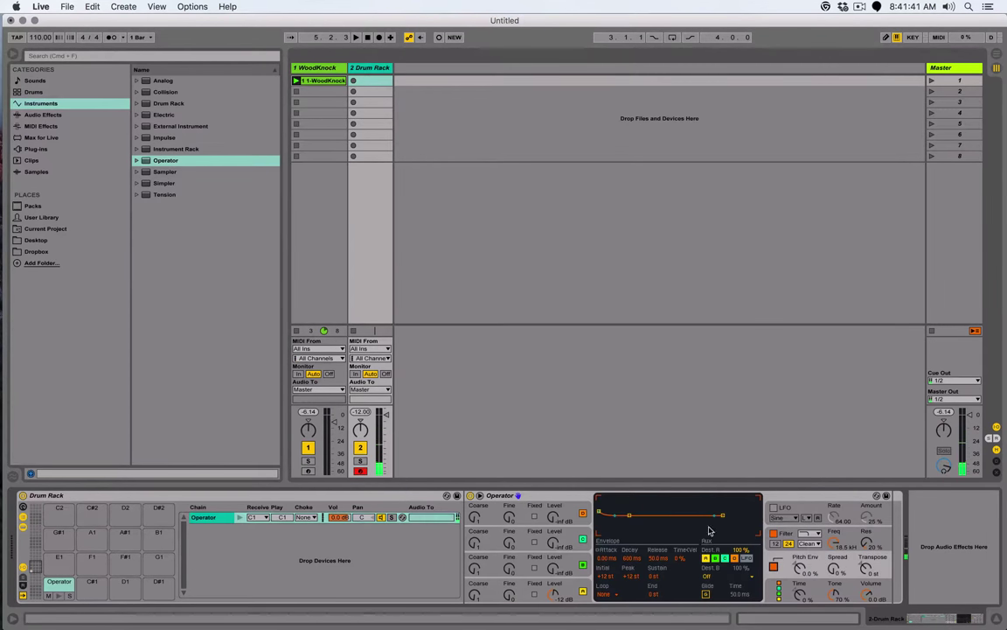
{"action": "left_click_drag", "start_coordinate": [794, 569], "coordinate": [791, 569]}
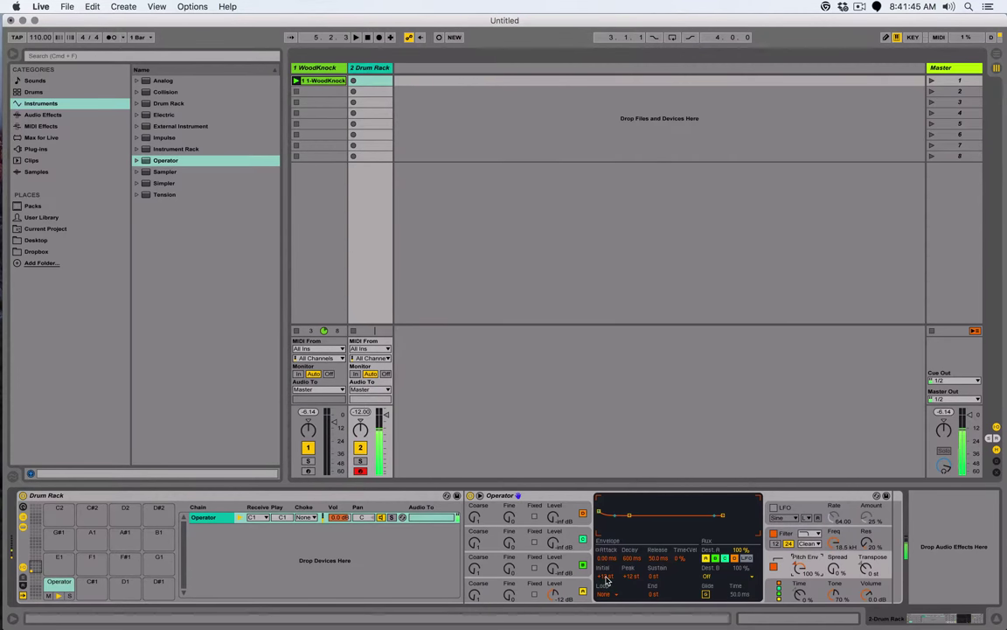
{"action": "left_click_drag", "start_coordinate": [607, 577], "coordinate": [633, 544]}
Lengthen oscillator A's envelope release to 191 ms and set its coarse tuning to 0.5.
{"action": "left_click", "coordinate": [573, 586]}
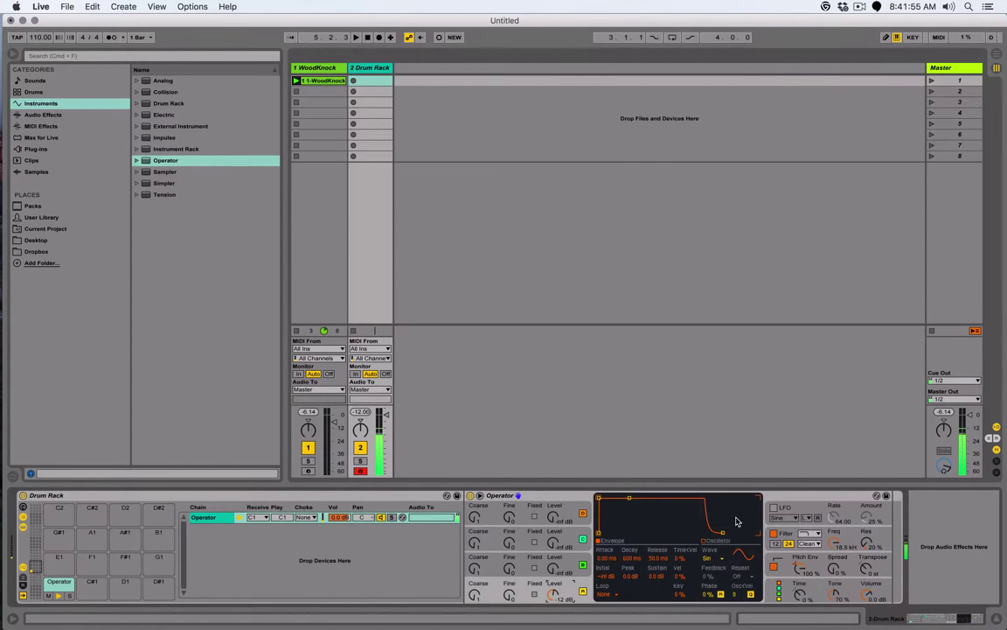
{"action": "left_click_drag", "start_coordinate": [723, 532], "coordinate": [730, 533]}
{"action": "left_click_drag", "start_coordinate": [484, 598], "coordinate": [530, 627]}
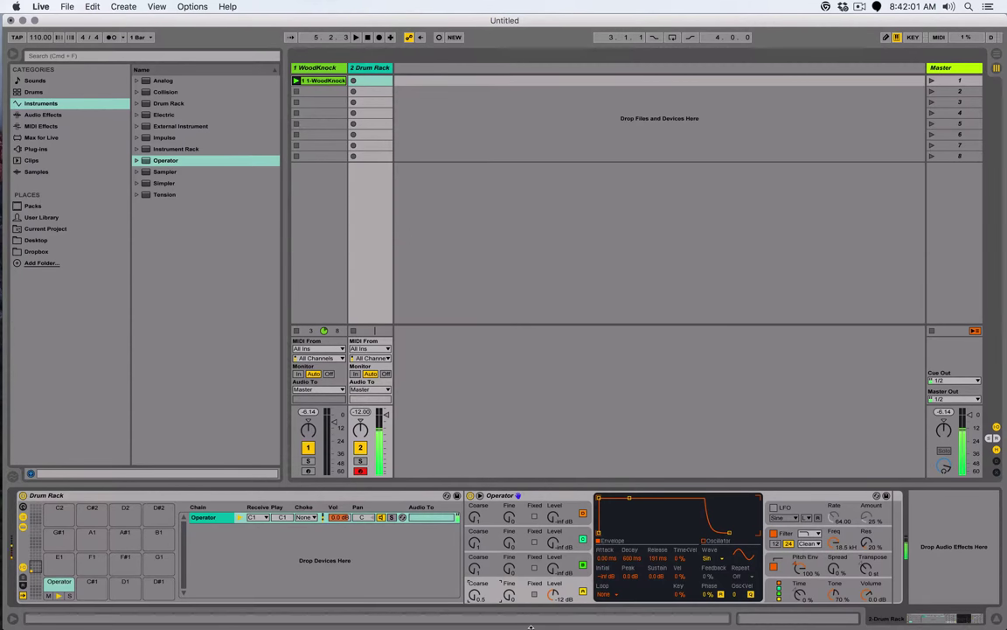
Create a one-bar MIDI clip in the Drum Rack track's first slot with an Operator note on each of the four beats, and play it.
{"action": "double_click", "coordinate": [375, 79]}
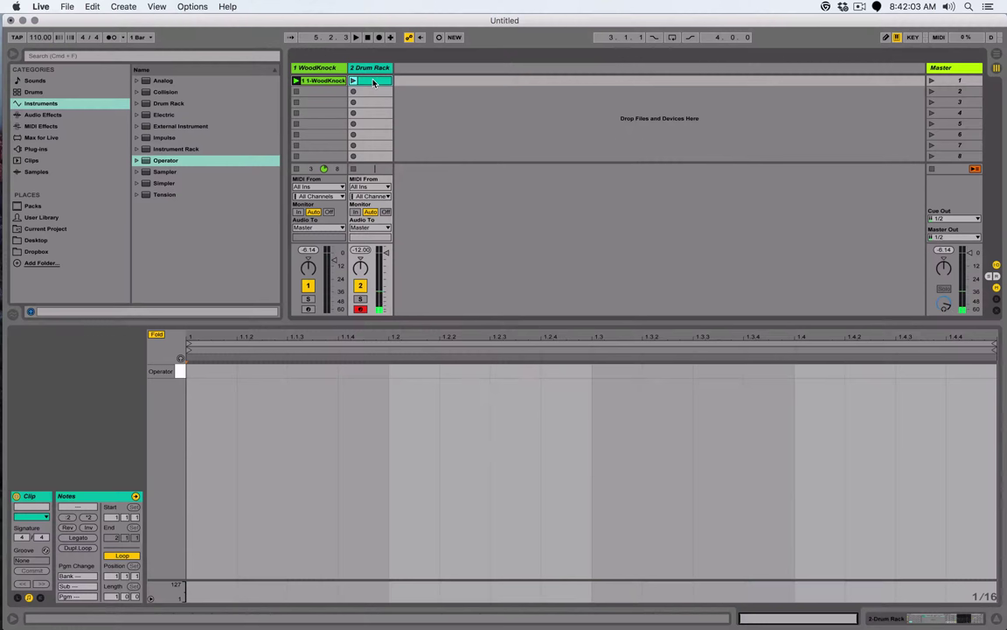
{"action": "double_click", "coordinate": [223, 371]}
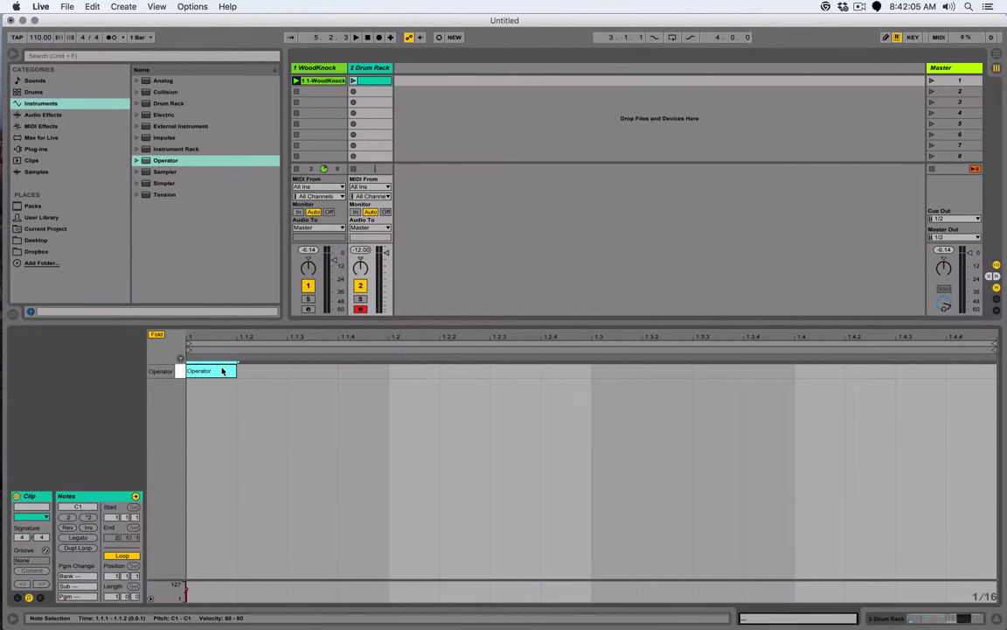
{"action": "double_click", "coordinate": [418, 371]}
{"action": "left_click", "coordinate": [626, 376]}
{"action": "double_click", "coordinate": [621, 372]}
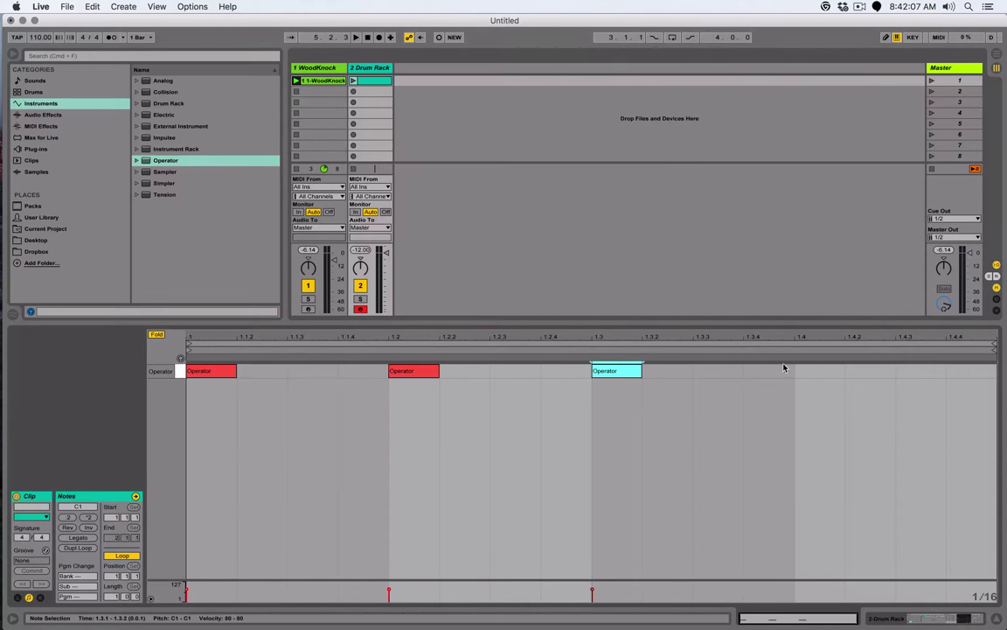
{"action": "double_click", "coordinate": [816, 372]}
{"action": "left_click", "coordinate": [353, 80]}
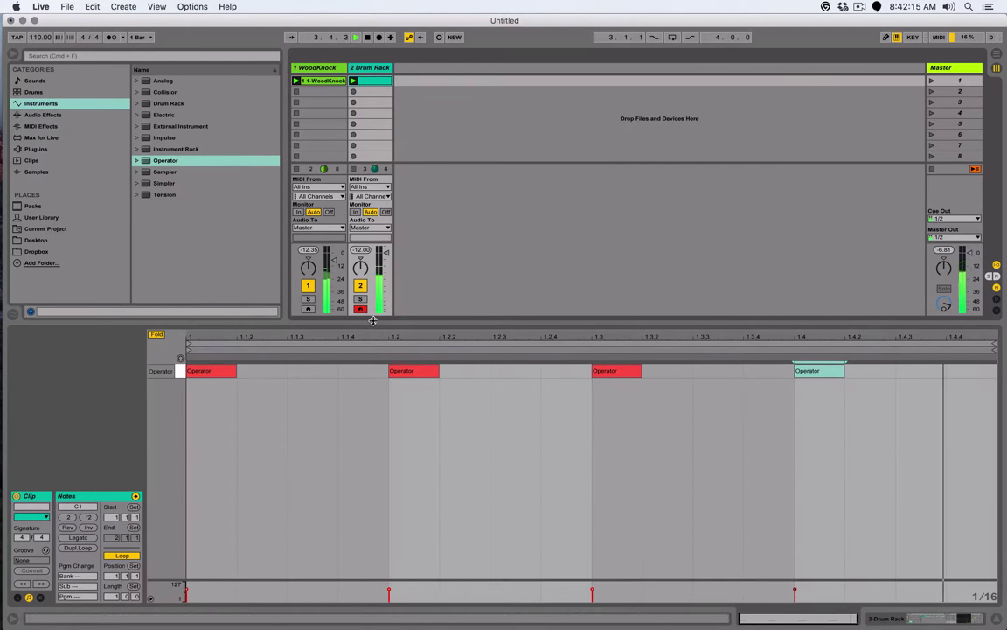
Add a second Operator to the rack's D1 pad, name the pads KICK and HH, and audition the HH pad.
{"action": "key", "text": "shift+Tab"}
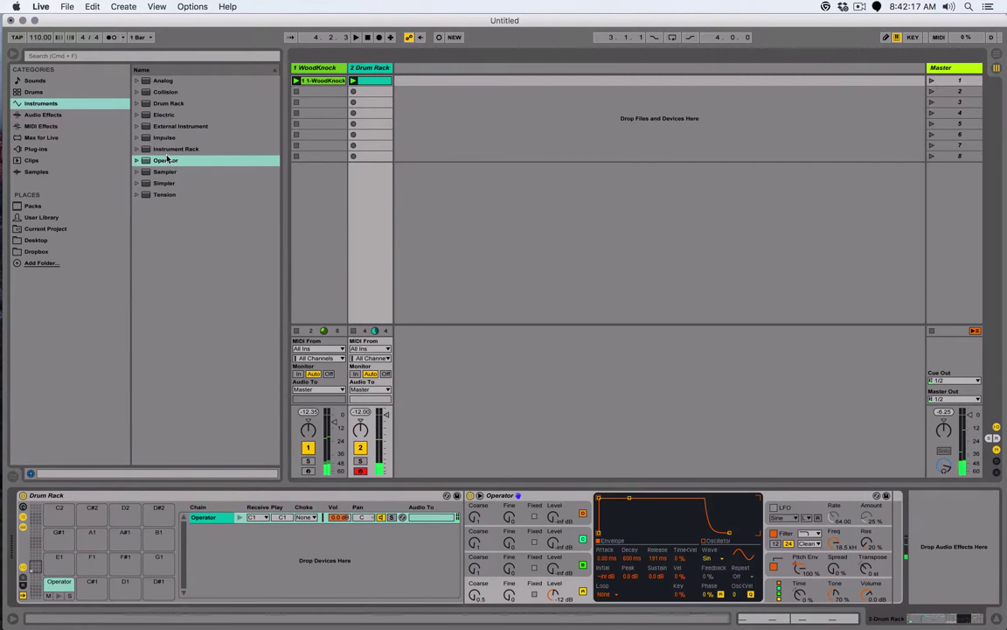
{"action": "left_click_drag", "start_coordinate": [168, 160], "coordinate": [120, 591]}
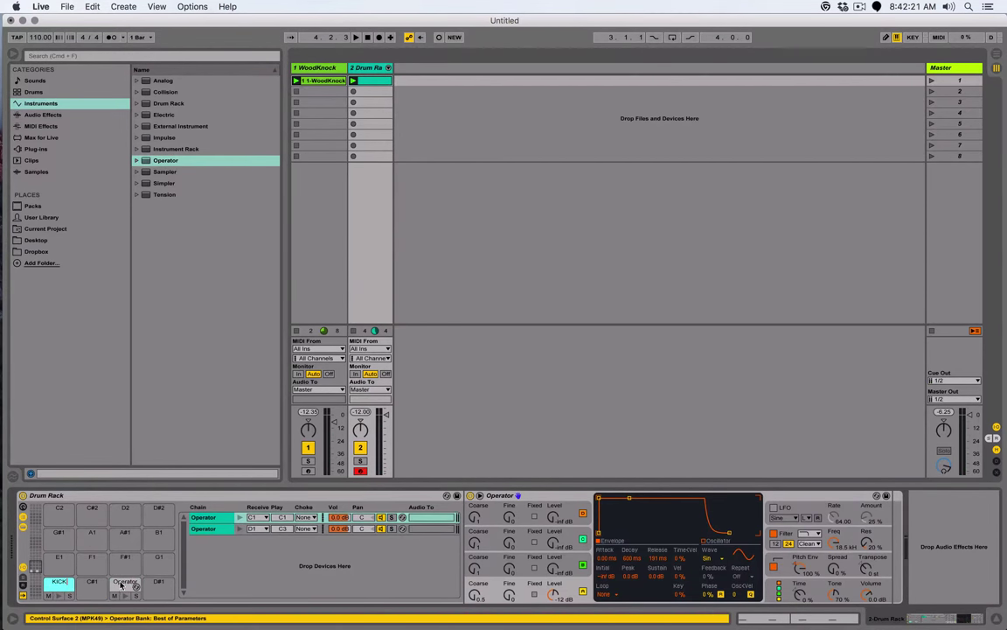
{"action": "left_click", "coordinate": [124, 585]}
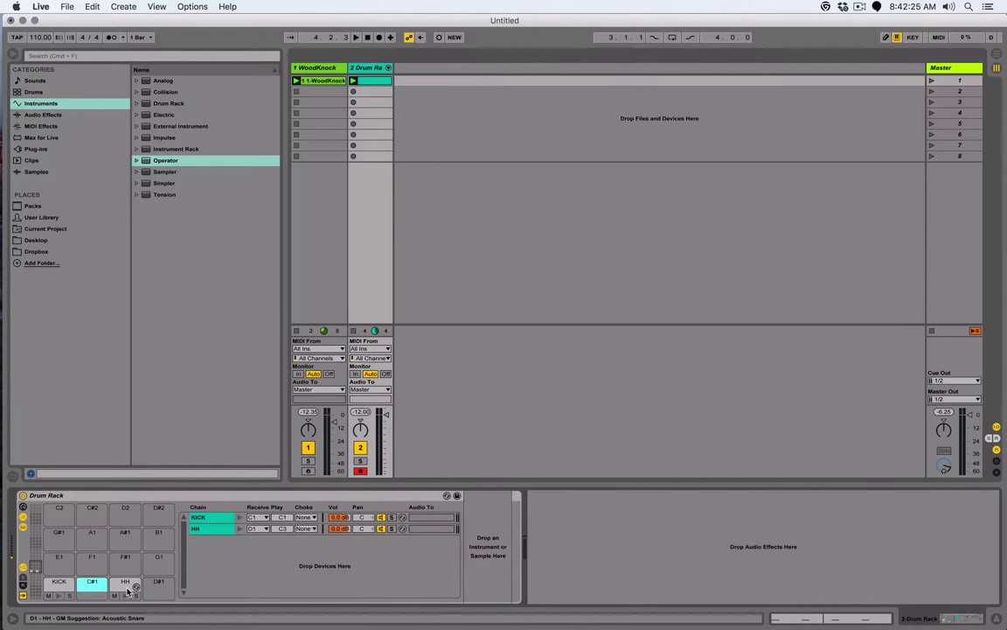
{"action": "left_click", "coordinate": [127, 590]}
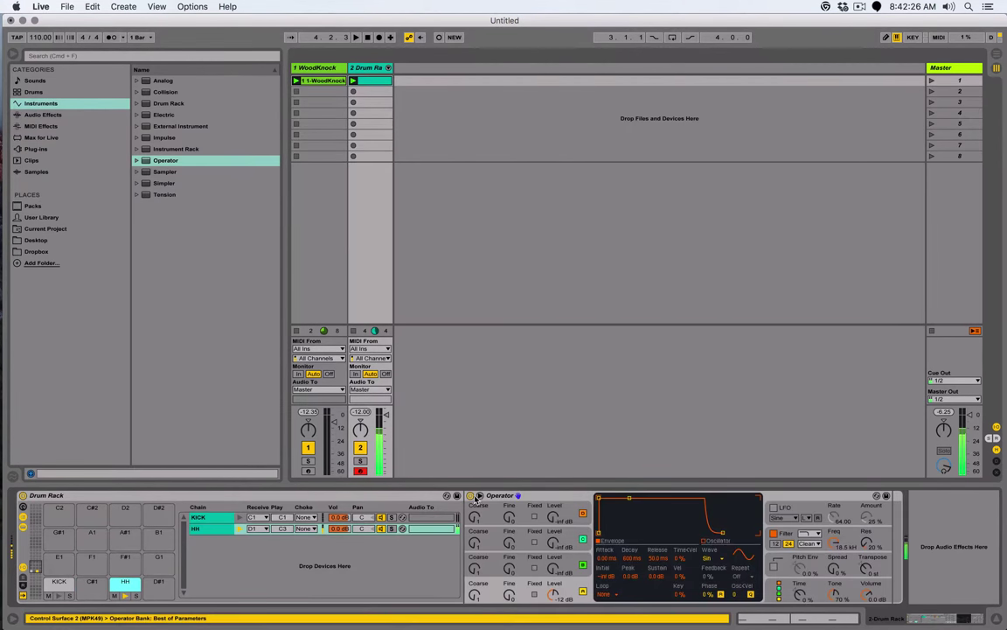
Set the HH oscillator A wave to NoW, with an envelope decay of 131 ms and sustain at -inf dB.
{"action": "left_click", "coordinate": [707, 560]}
{"action": "left_click", "coordinate": [717, 539]}
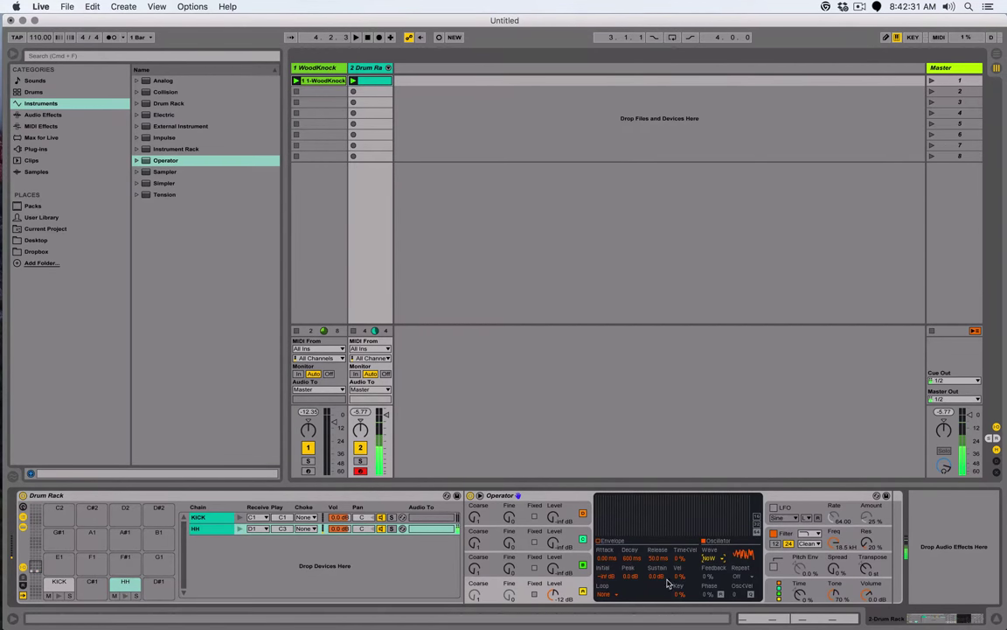
{"action": "left_click", "coordinate": [612, 541]}
{"action": "left_click_drag", "start_coordinate": [636, 500], "coordinate": [623, 532]}
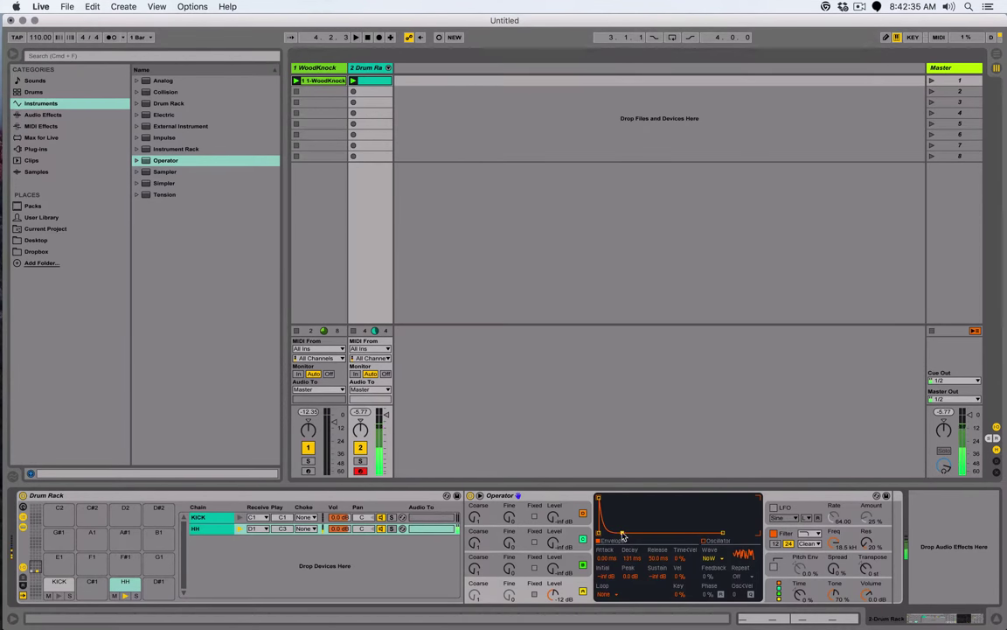
Change the HH Operator's filter to high-pass and set its frequency to 5.17 kHz.
{"action": "left_click", "coordinate": [835, 530]}
{"action": "left_click", "coordinate": [820, 533]}
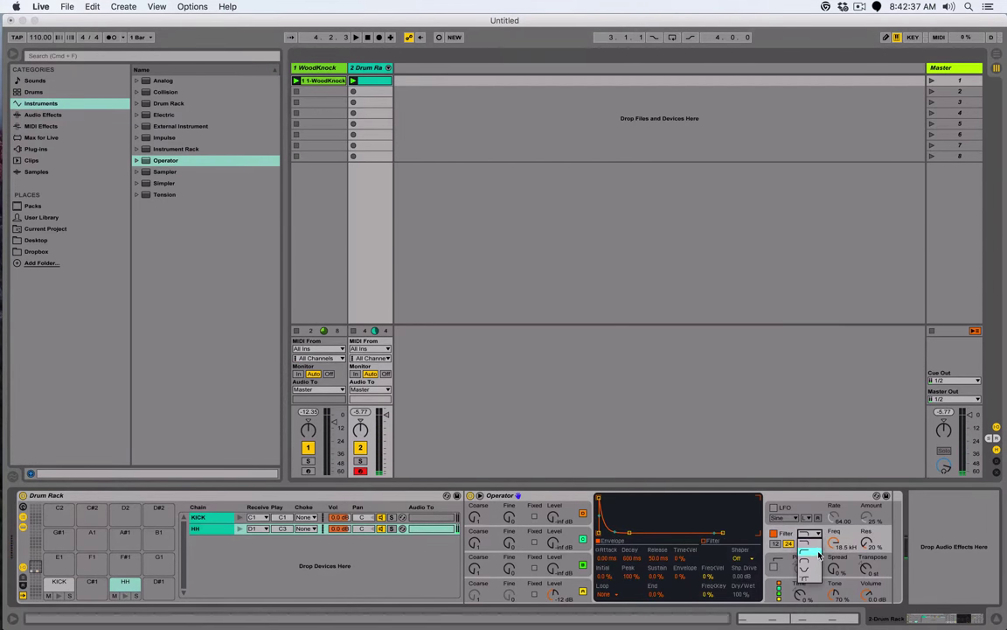
{"action": "left_click", "coordinate": [801, 543]}
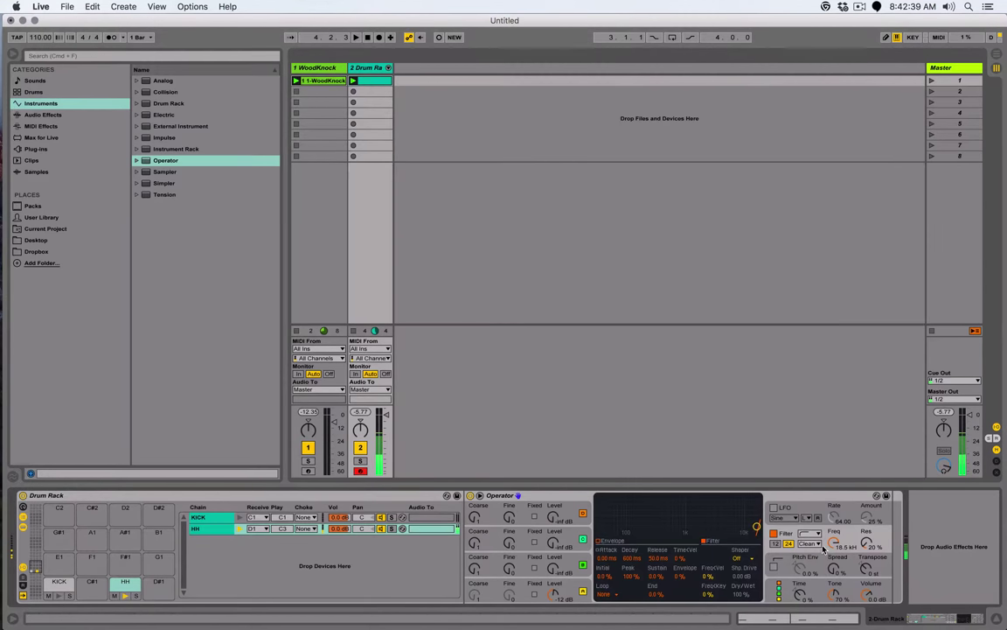
{"action": "mouse_move", "coordinate": [834, 543]}
{"action": "left_mouse_down"}
{"action": "mouse_move", "coordinate": [834, 564]}
{"action": "mouse_move", "coordinate": [837, 543]}
{"action": "left_mouse_up"}
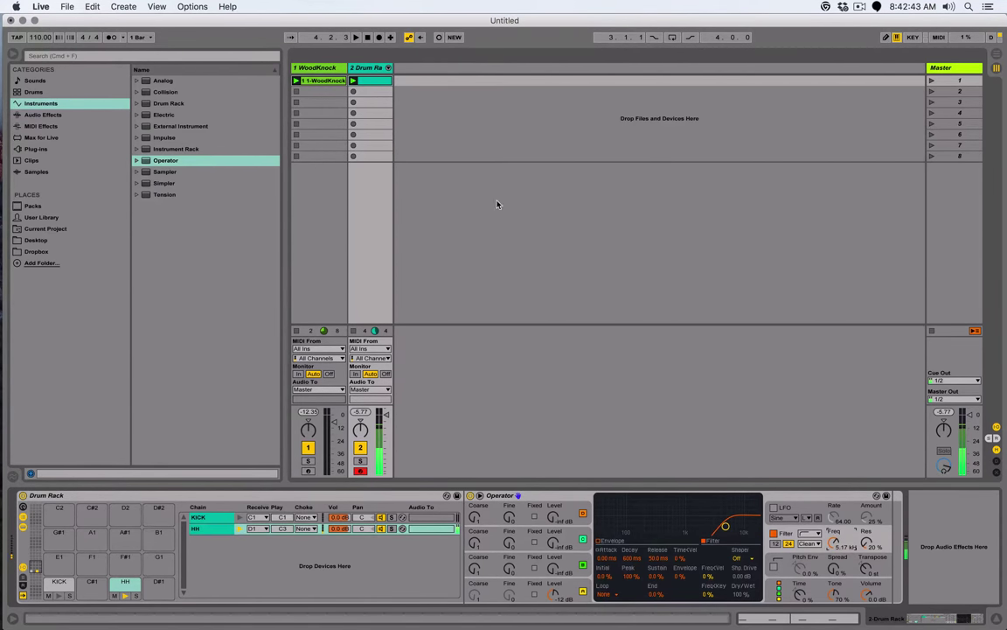
Duplicate the drum clip into the second slot, naming the original clip KICK and the copy +HH.
{"action": "left_click", "coordinate": [376, 91]}
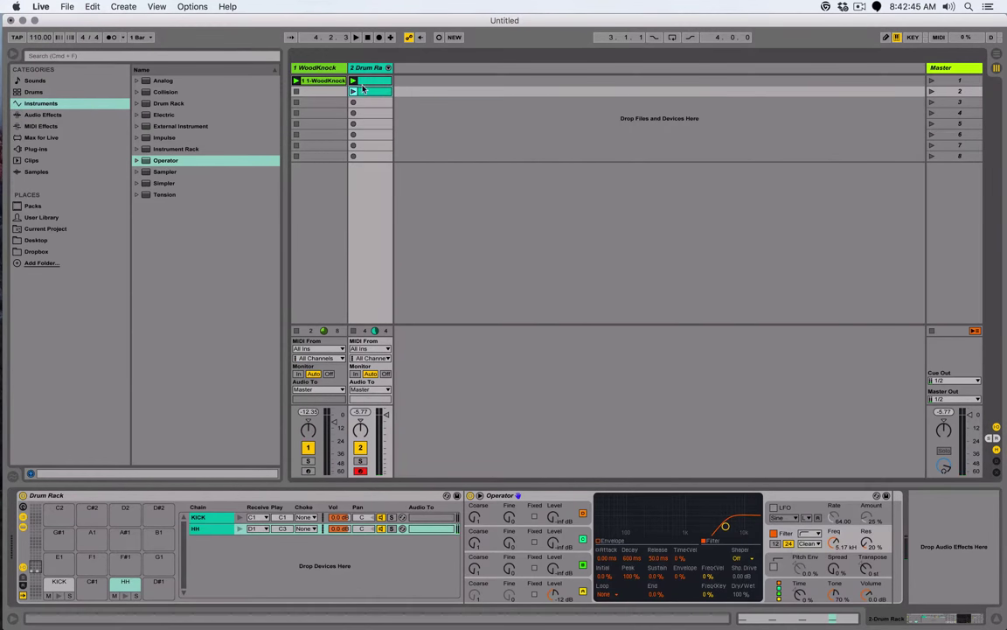
{"action": "left_click", "coordinate": [378, 82]}
{"action": "left_click", "coordinate": [375, 92]}
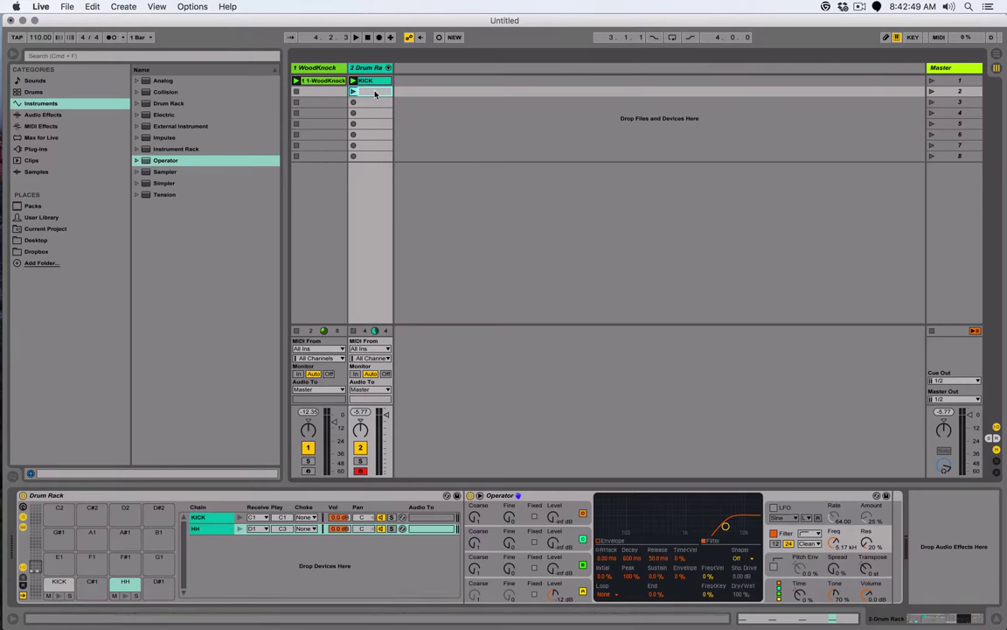
{"action": "type", "text": "+HH"}
{"action": "key", "text": "Return"}
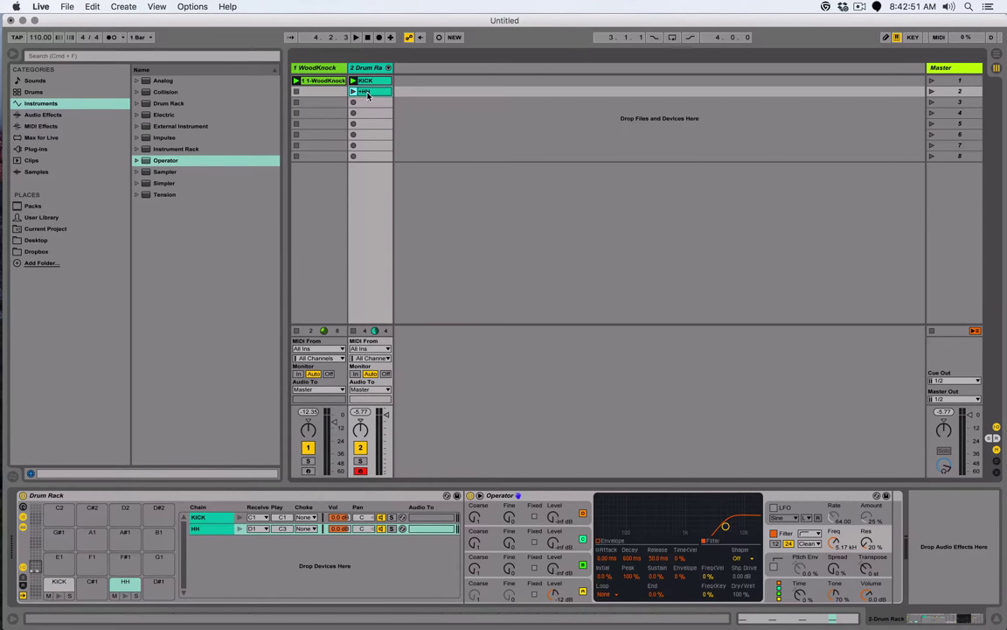
Launch the +HH clip and draw HH notes on every sixteenth across the whole bar.
{"action": "left_click", "coordinate": [353, 92]}
{"action": "double_click", "coordinate": [377, 93]}
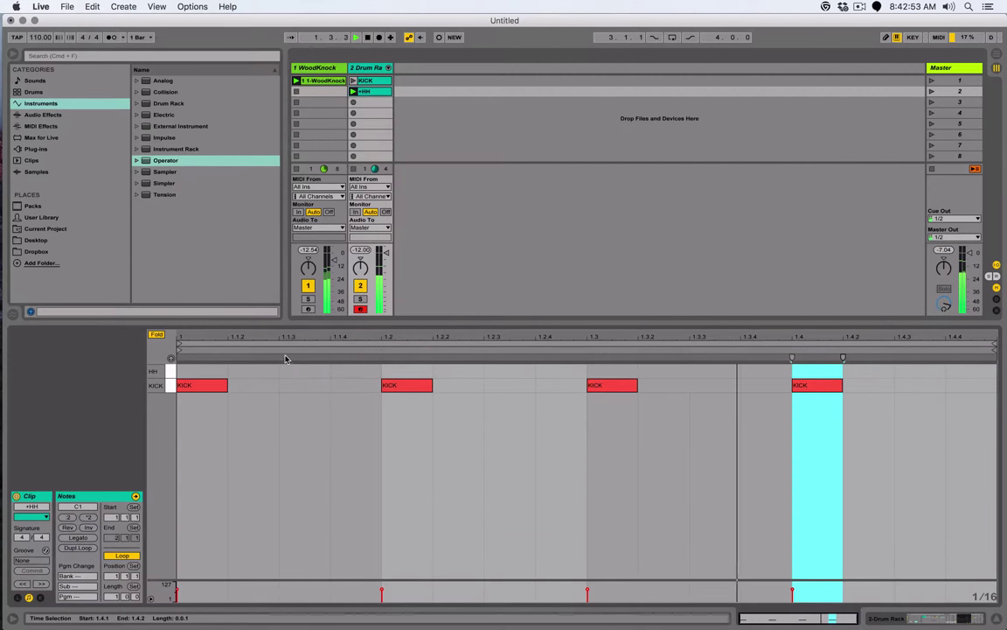
{"action": "key", "text": "b"}
{"action": "mouse_move", "coordinate": [186, 370]}
{"action": "left_mouse_down"}
{"action": "mouse_move", "coordinate": [922, 396]}
{"action": "mouse_move", "coordinate": [961, 413]}
{"action": "left_mouse_up"}
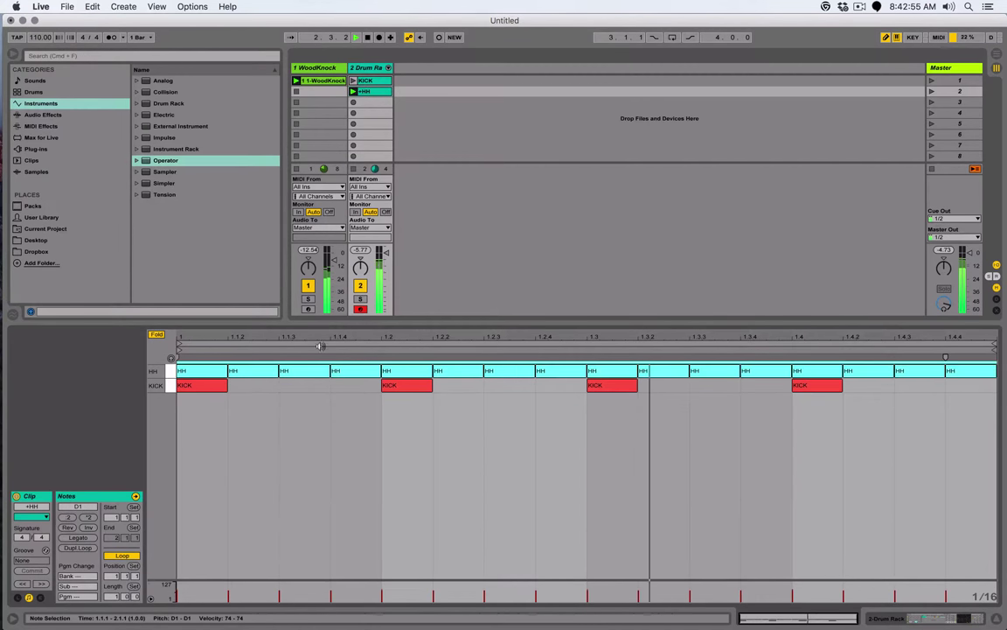
Add a Velocity MIDI effect before the HH pad's Operator and rename that Operator HH.
{"action": "key", "text": "shift+Tab"}
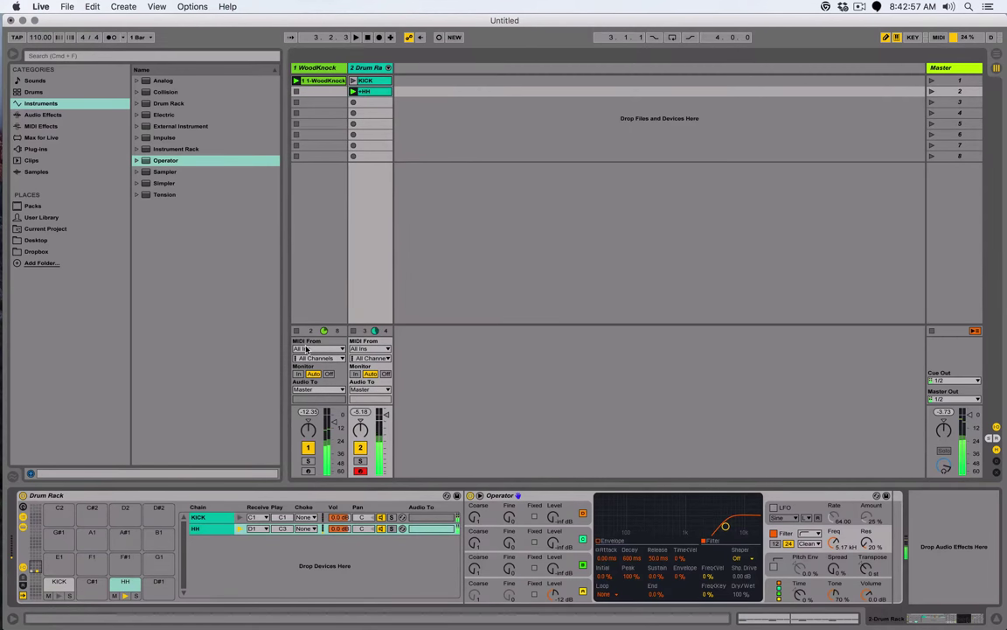
{"action": "left_click", "coordinate": [48, 127]}
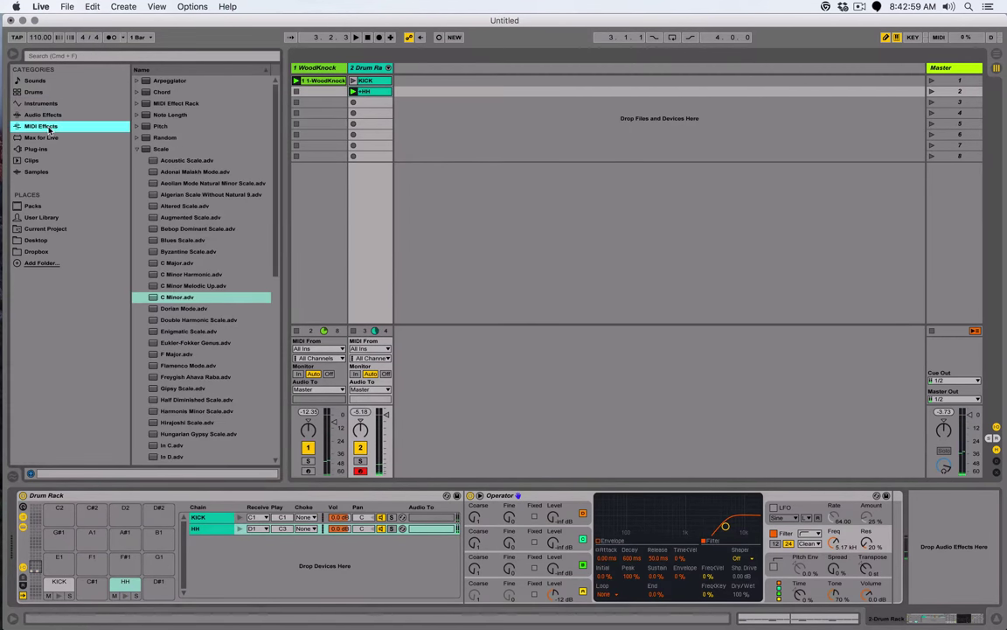
{"action": "key", "text": "Left"}
{"action": "left_click", "coordinate": [149, 163]}
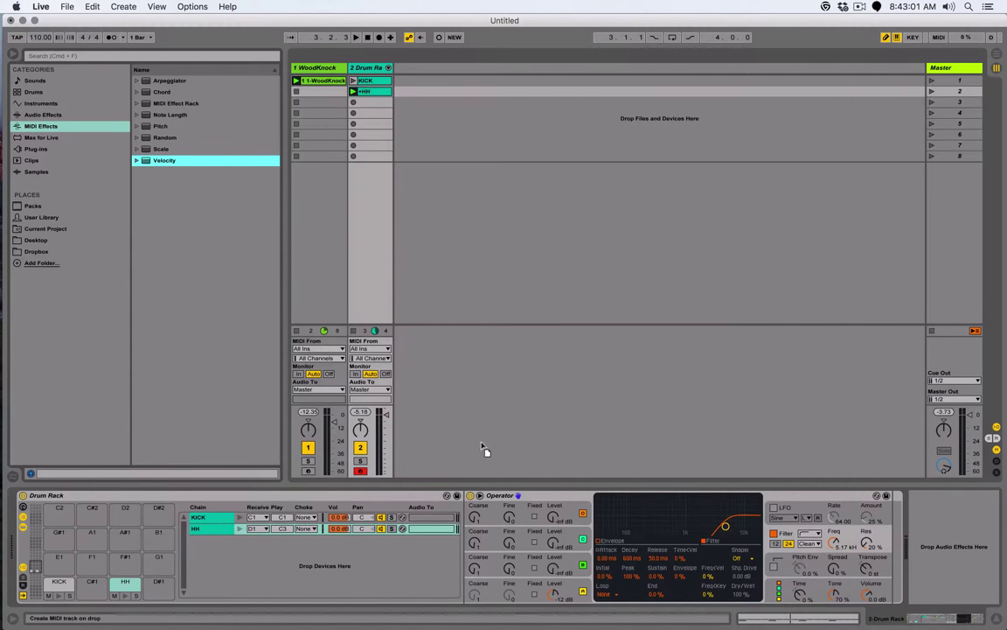
{"action": "key", "text": "Return"}
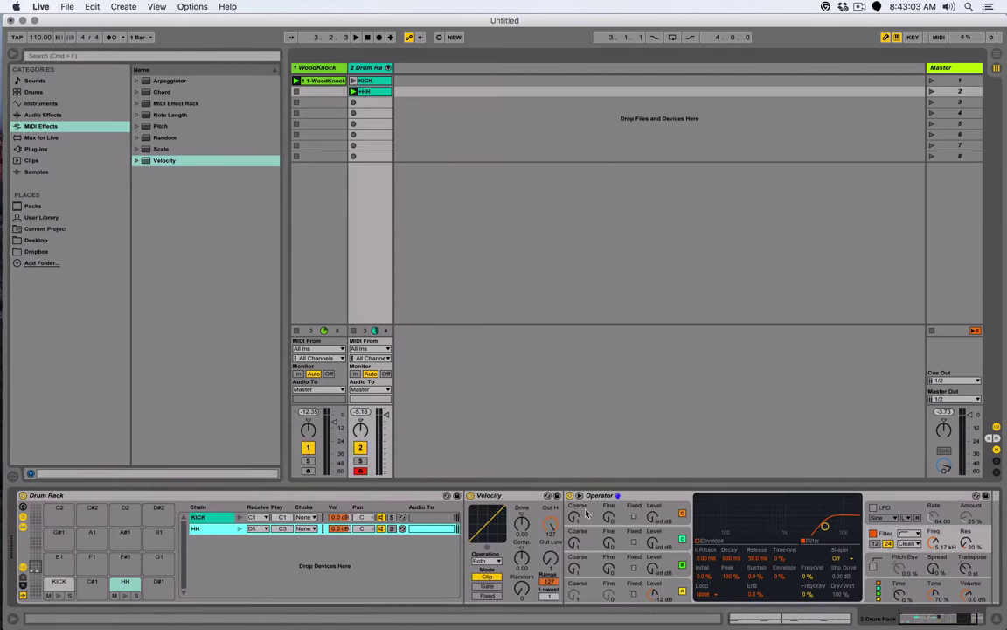
{"action": "key", "text": "super+r"}
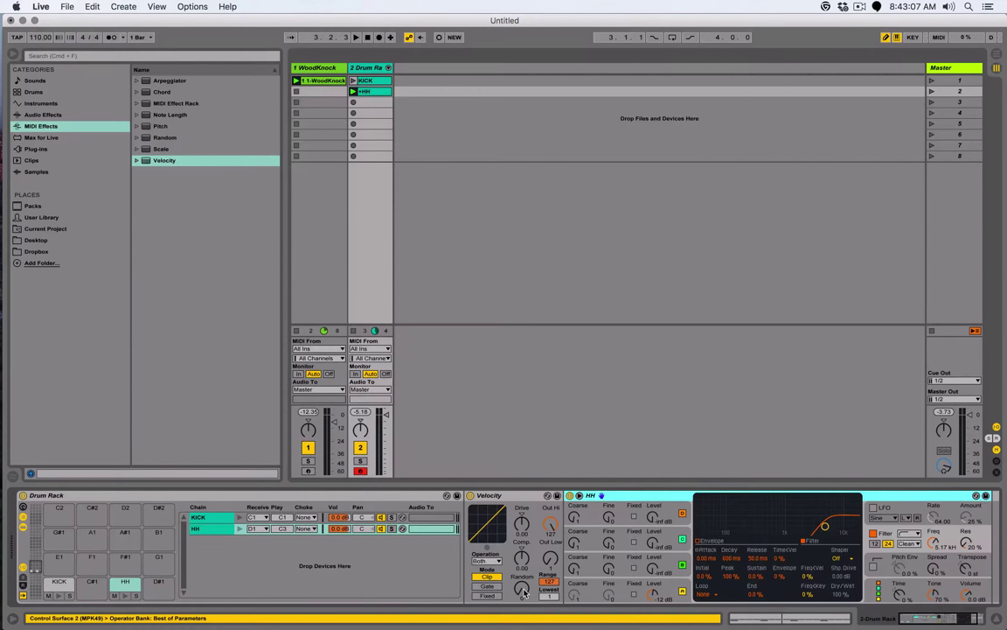
Set the Velocity effect's Random to 52 and HH oscillator A's Vel to 100 %, checking against playback.
{"action": "left_click_drag", "start_coordinate": [523, 592], "coordinate": [523, 547]}
{"action": "key", "text": "space"}
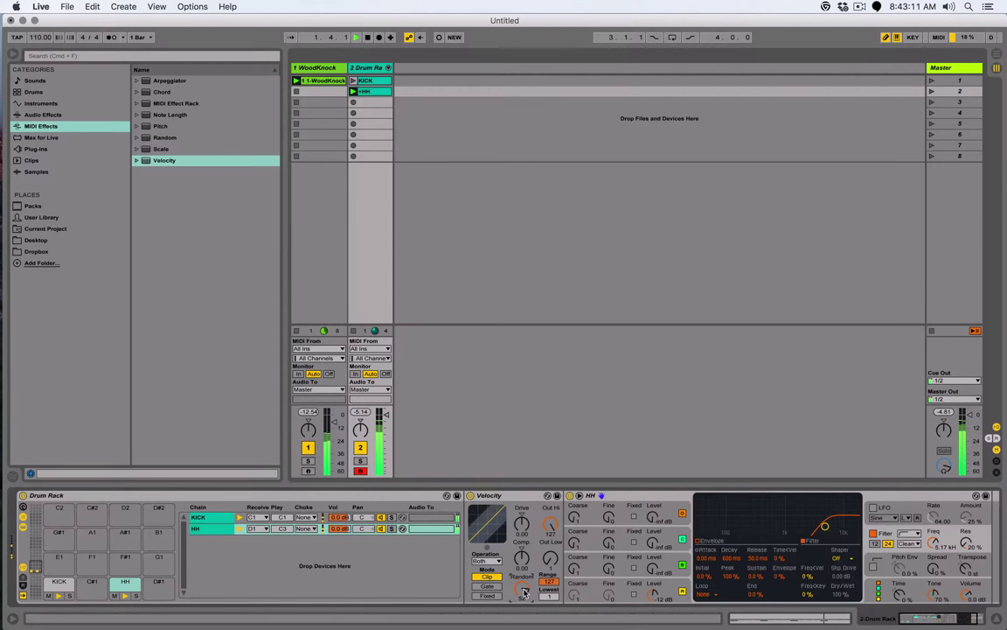
{"action": "key", "text": "space"}
{"action": "scroll", "coordinate": [524, 592], "scroll_direction": "right", "scroll_amount": 2}
{"action": "scroll", "coordinate": [524, 593], "scroll_direction": "right", "scroll_amount": 2}
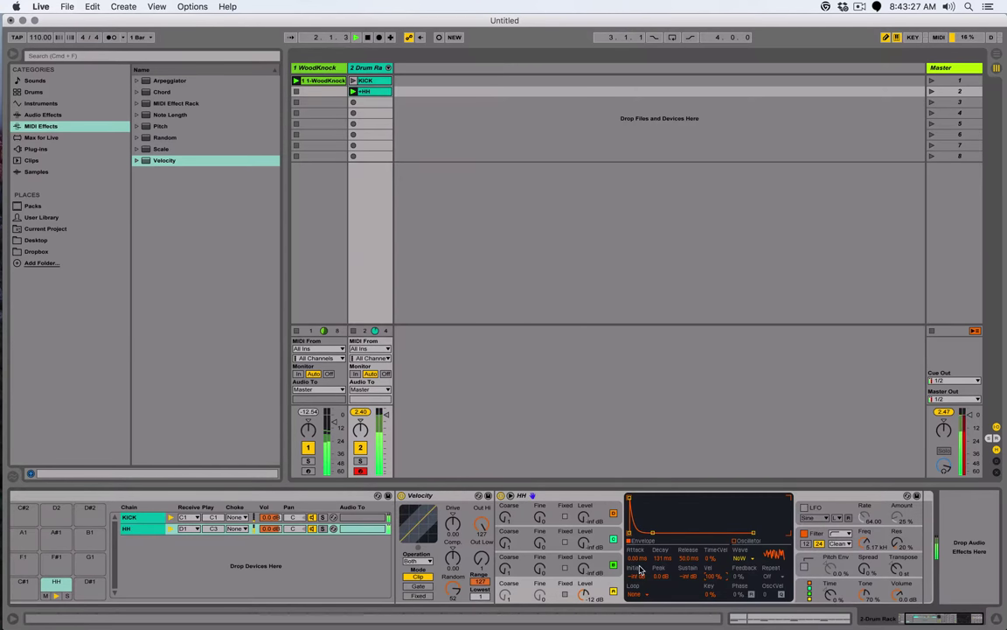
Adjust the HH filter's frequency velocity modulation during playback and raise the filter resonance to 35 %.
{"action": "left_click", "coordinate": [865, 541]}
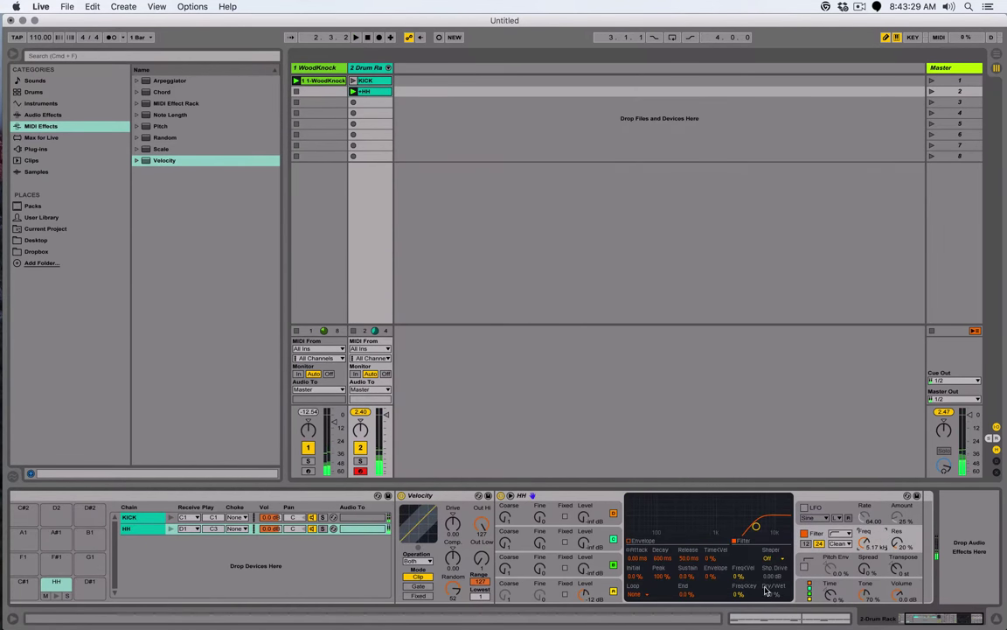
{"action": "left_click_drag", "start_coordinate": [739, 577], "coordinate": [740, 574]}
{"action": "key", "text": "space"}
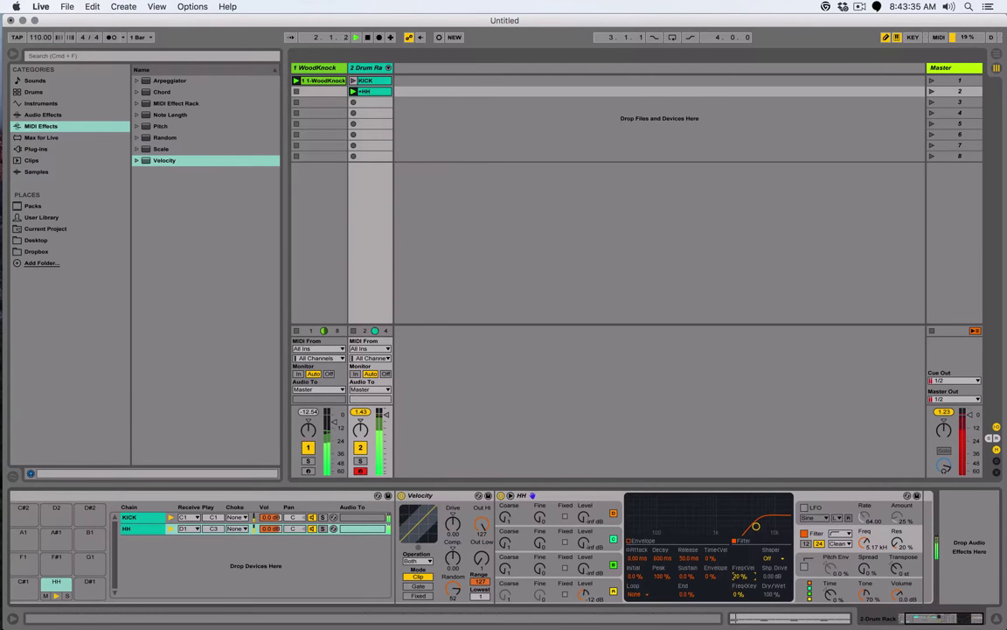
{"action": "left_click_drag", "start_coordinate": [741, 576], "coordinate": [741, 581]}
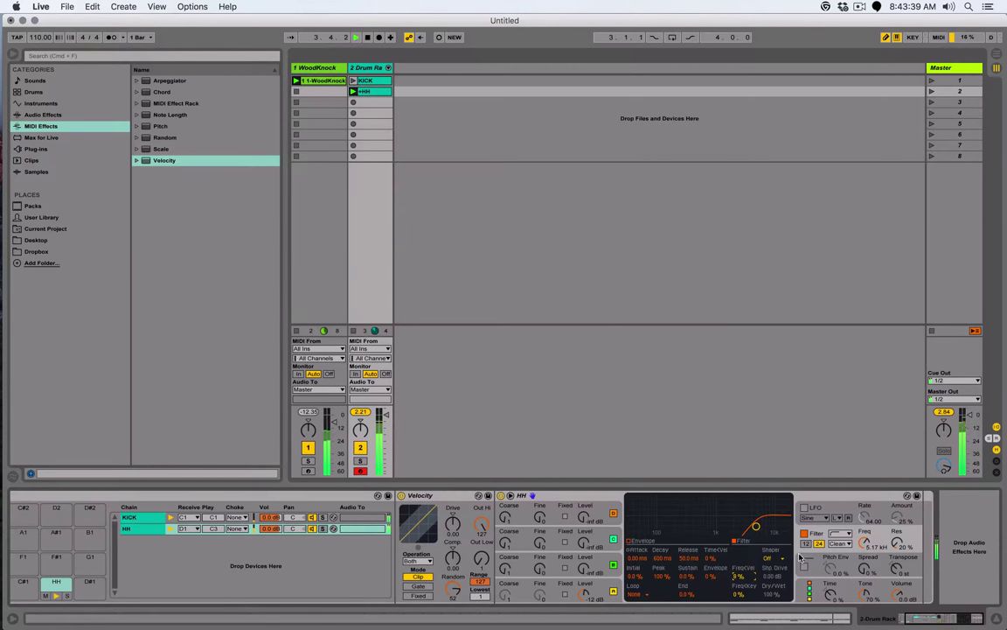
{"action": "left_click_drag", "start_coordinate": [898, 543], "coordinate": [898, 530]}
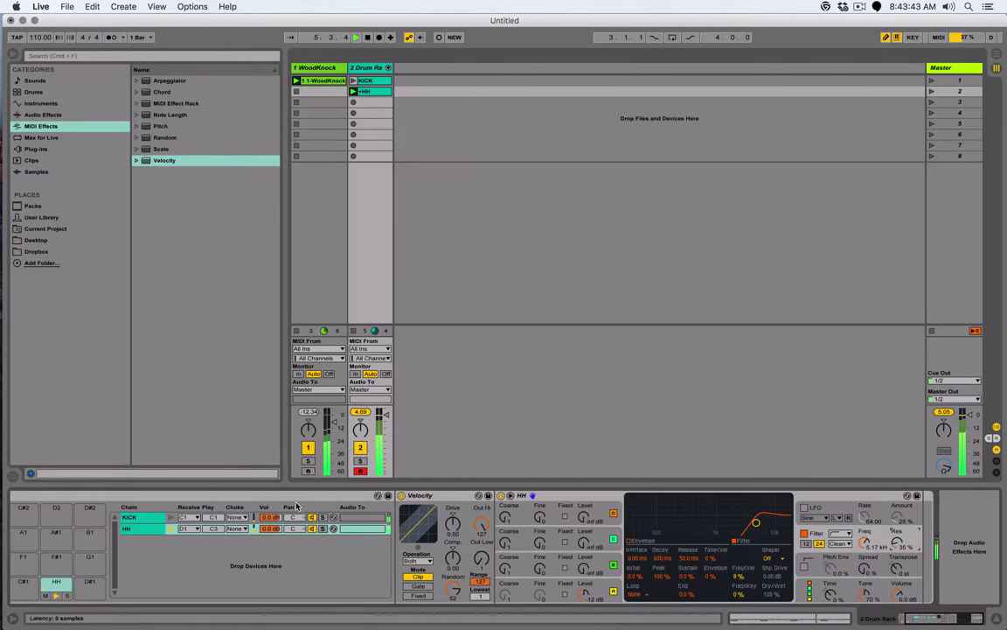
Unfold the Drum Rack chains in the mixer, lower the HH chain volume to -19 dB, and fold them again.
{"action": "left_click", "coordinate": [388, 68]}
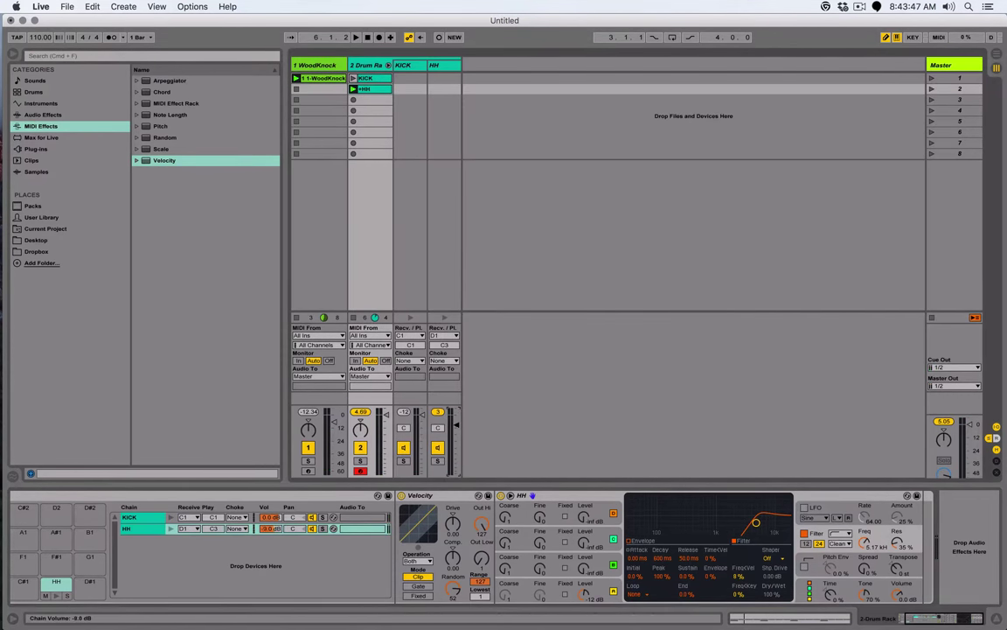
{"action": "key", "text": "space"}
{"action": "left_click_drag", "start_coordinate": [456, 425], "coordinate": [456, 435]}
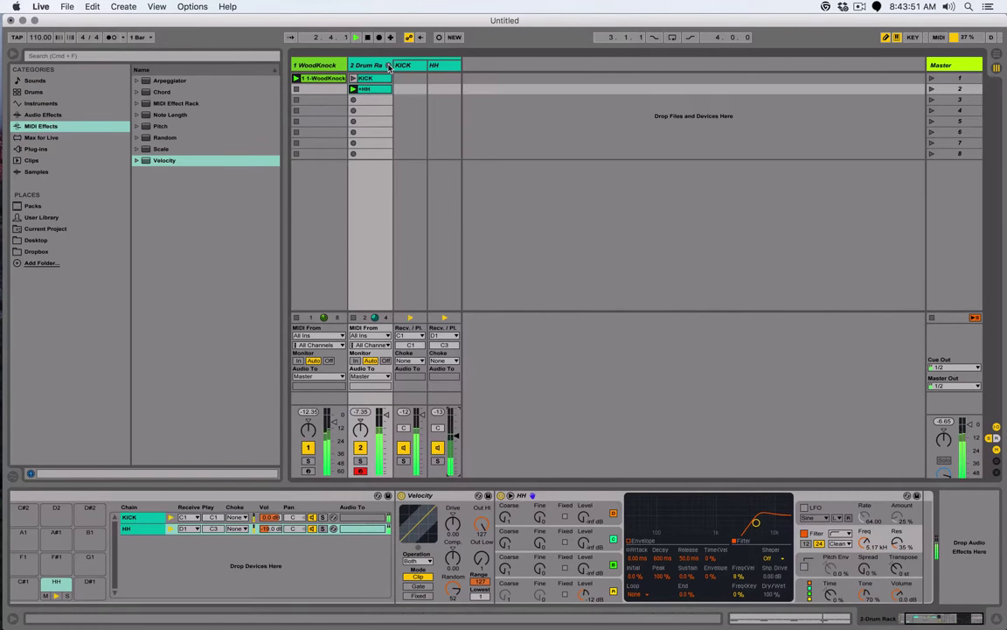
{"action": "left_click", "coordinate": [389, 67]}
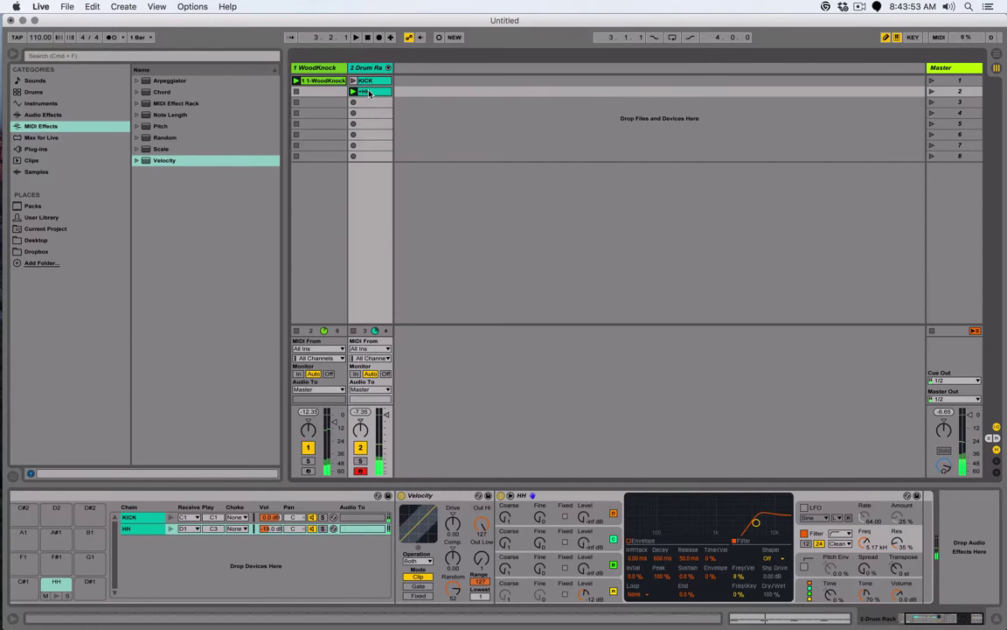
Duplicate the +HH clip into the third slot, rename the copy +SNARE, and launch it.
{"action": "left_click_drag", "start_coordinate": [367, 93], "coordinate": [369, 102]}
{"action": "key", "text": "super+r"}
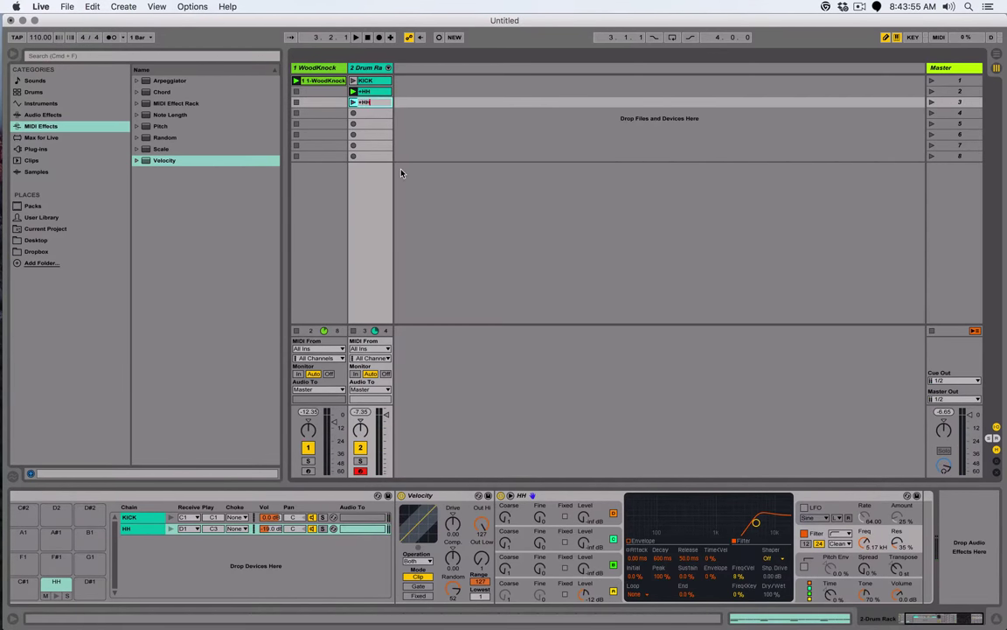
{"action": "key", "text": "BackSpace"}
{"action": "key", "text": "BackSpace"}
{"action": "key", "text": "BackSpace"}
{"action": "type", "text": "+SNARE"}
{"action": "key", "text": "Return"}
{"action": "left_click", "coordinate": [354, 103]}
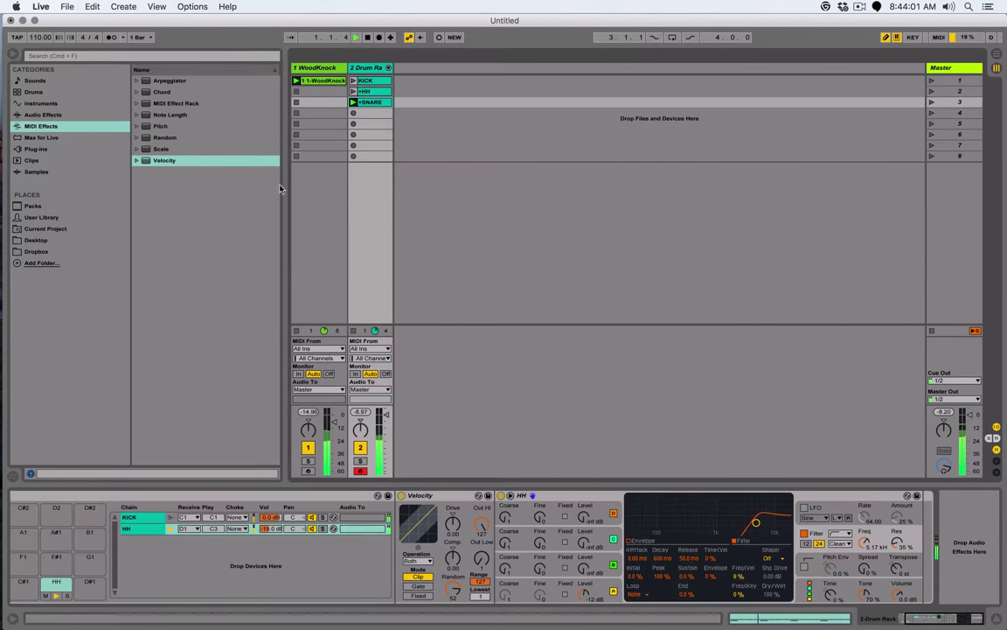
{"action": "scroll", "coordinate": [155, 520], "scroll_direction": "left", "scroll_amount": 3}
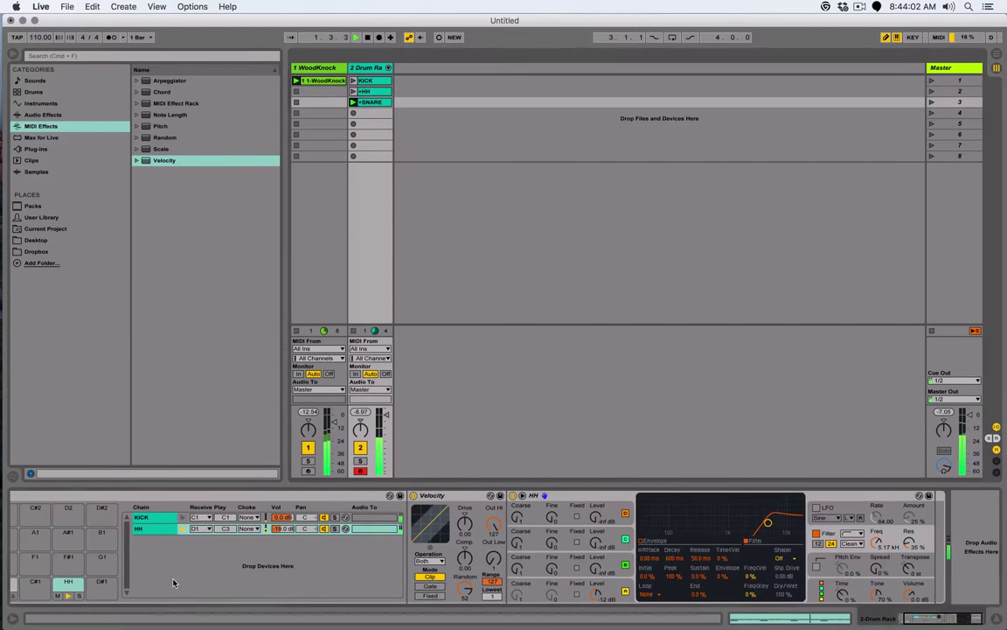
{"action": "left_click", "coordinate": [40, 103]}
{"action": "left_click", "coordinate": [162, 160]}
{"action": "left_click_drag", "start_coordinate": [164, 192], "coordinate": [91, 582]}
{"action": "key", "text": "super+z"}
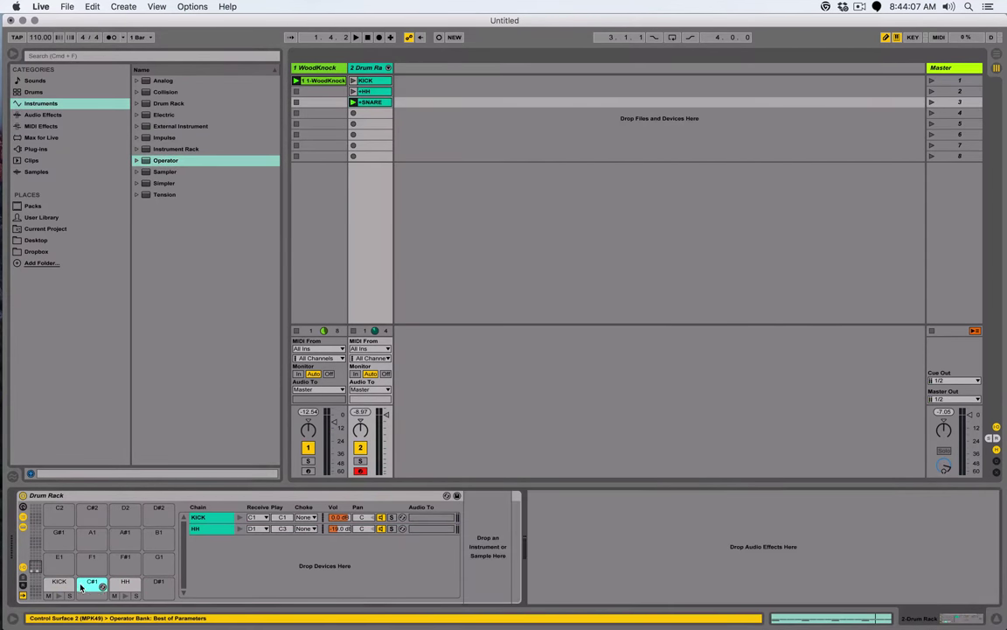
Search the samples for snare, preview a few, and load SnareClap Disco.wav onto the rack's C#1 pad.
{"action": "left_click", "coordinate": [36, 171]}
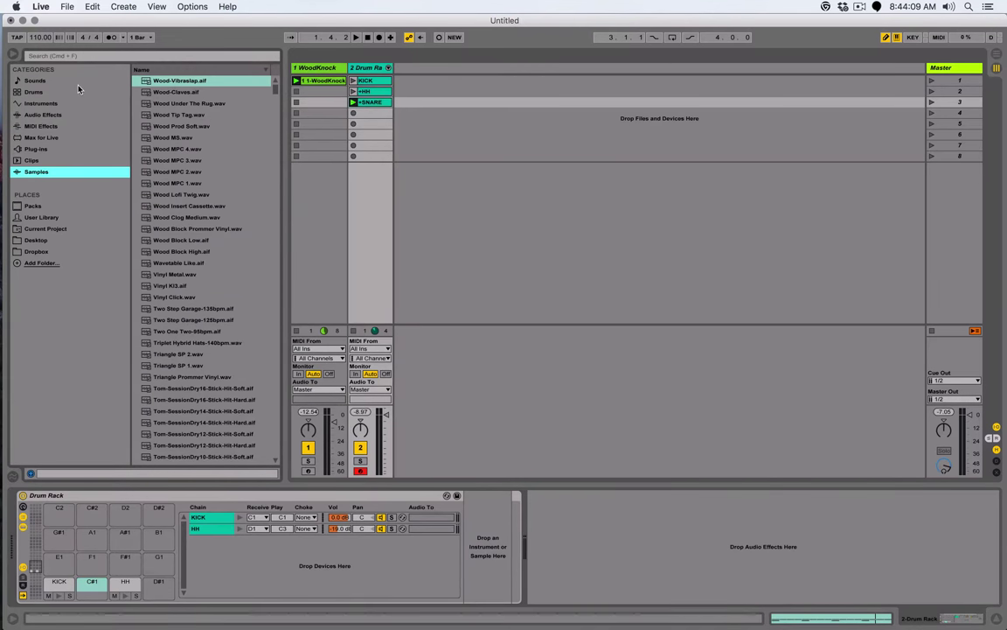
{"action": "left_click", "coordinate": [67, 56]}
{"action": "type", "text": "snare"}
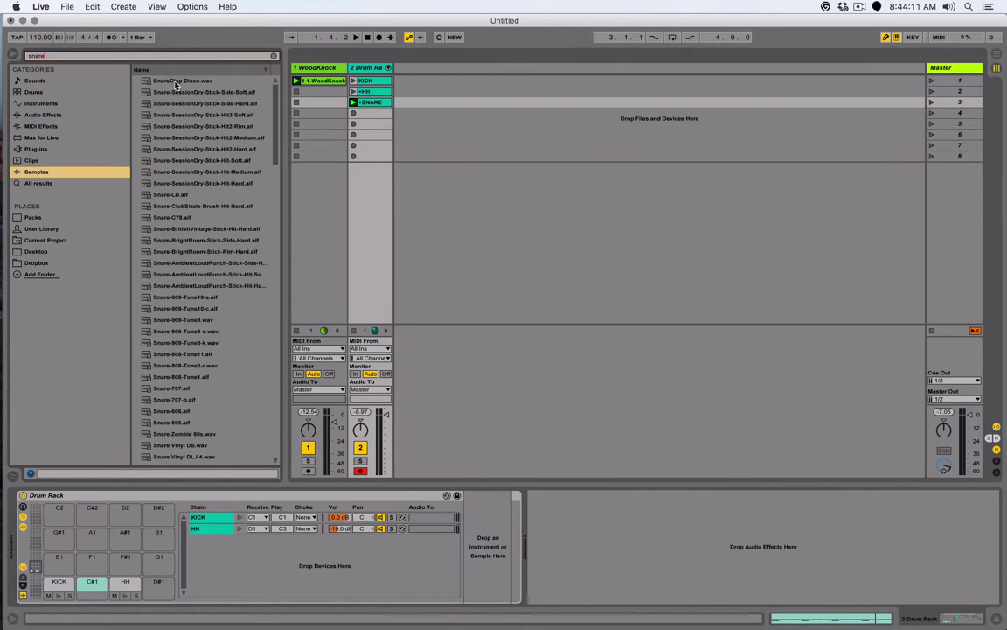
{"action": "left_click", "coordinate": [177, 82]}
{"action": "key", "text": "Down"}
{"action": "key", "text": "Down"}
{"action": "key", "text": "Up"}
{"action": "key", "text": "Up"}
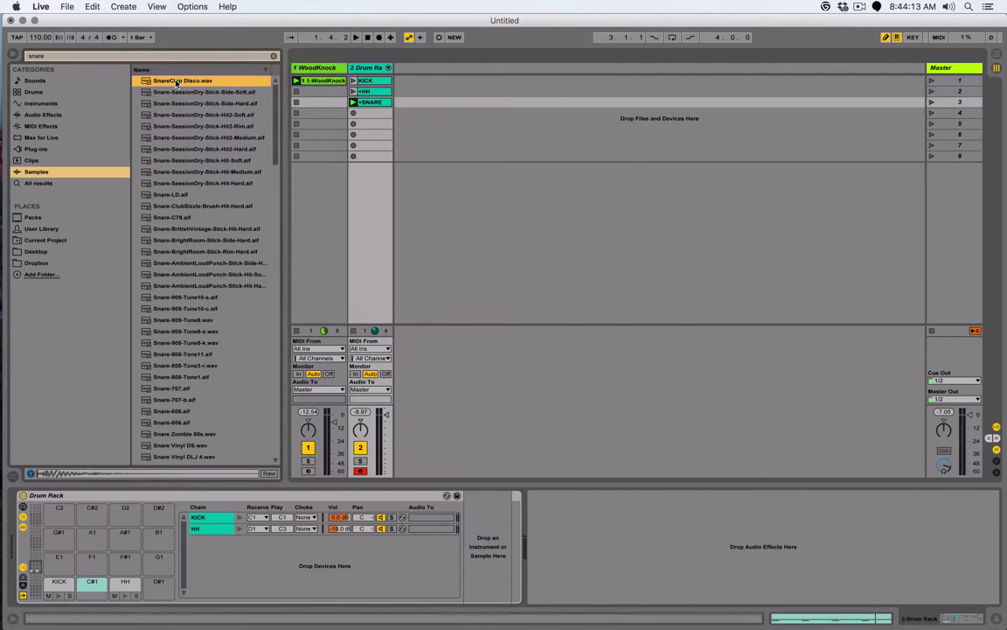
{"action": "left_click_drag", "start_coordinate": [92, 585], "coordinate": [90, 592]}
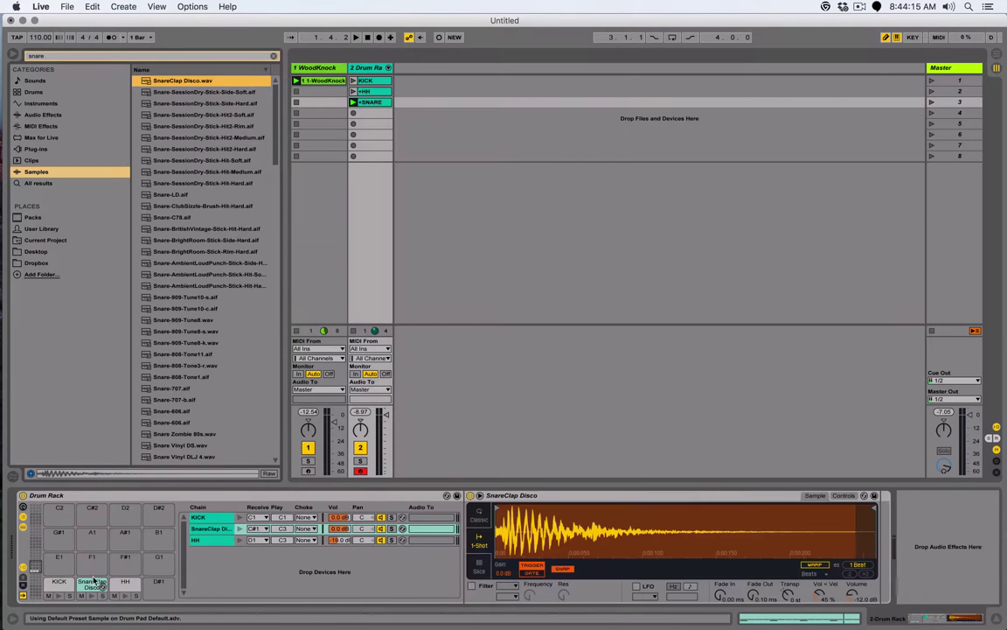
Add SnareClap Disco notes on beats 2 and 4 of the +SNARE clip and play the loop.
{"action": "double_click", "coordinate": [364, 102]}
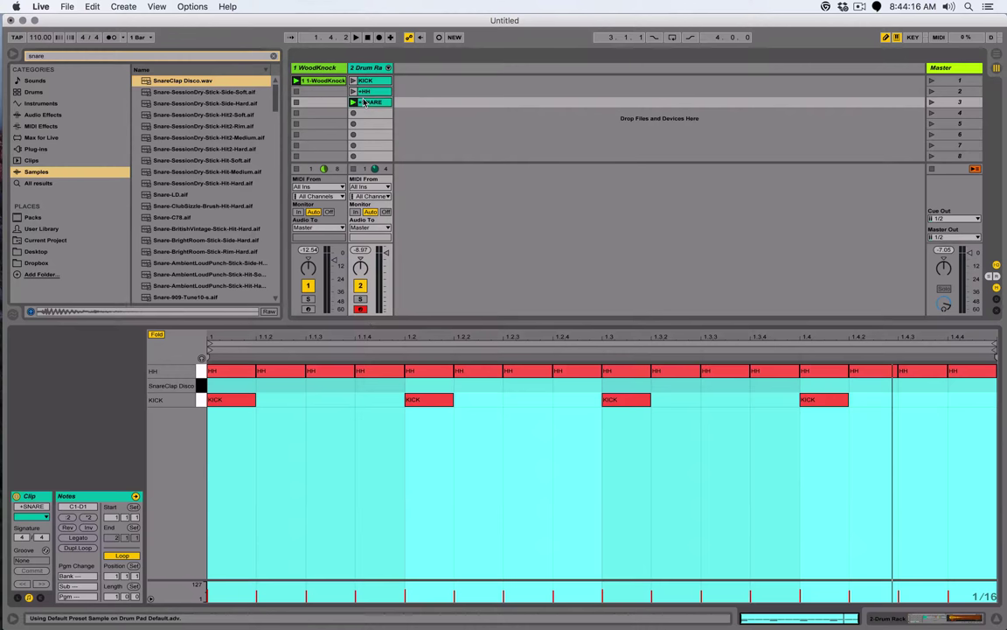
{"action": "left_click", "coordinate": [420, 386]}
{"action": "left_click", "coordinate": [826, 386]}
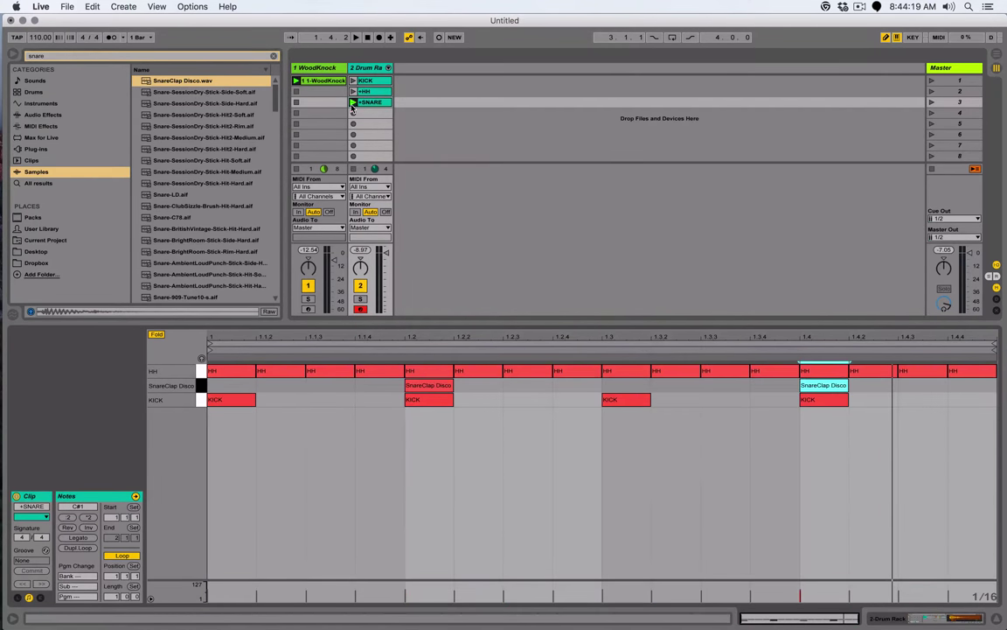
{"action": "key", "text": "space"}
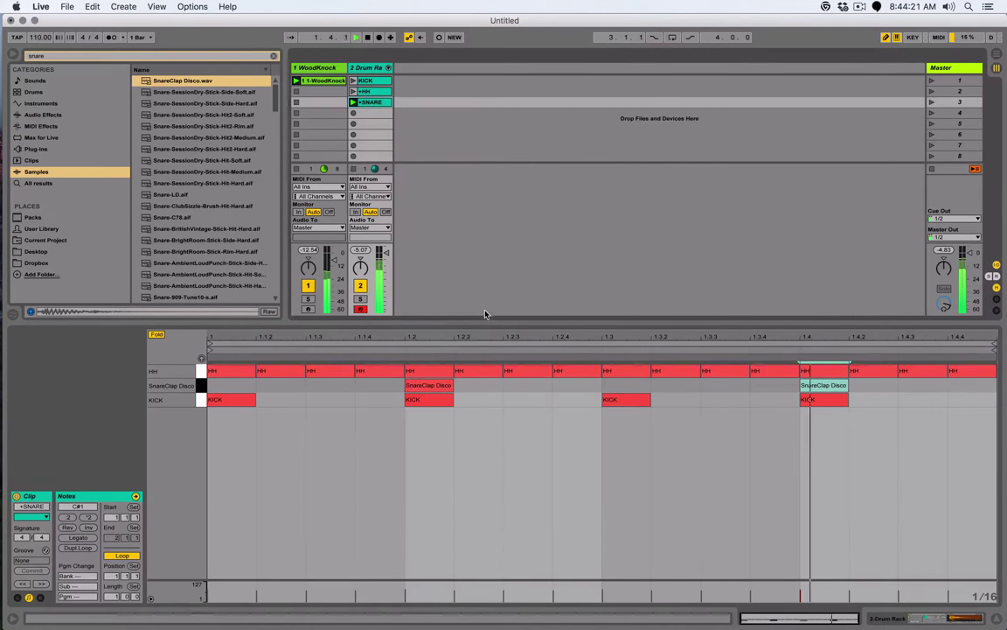
{"action": "key", "text": "shift+Tab"}
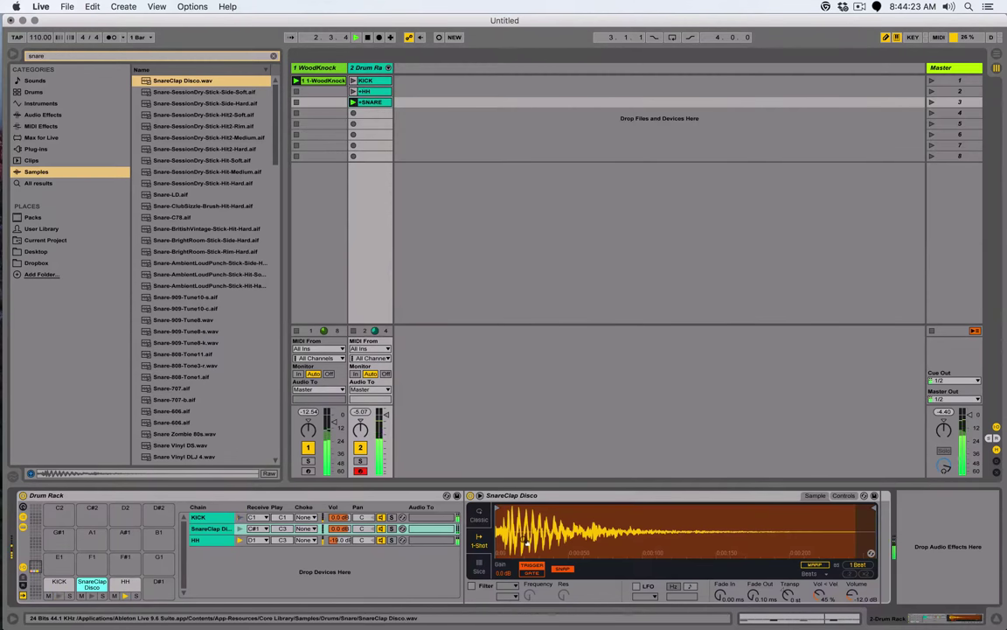
{"action": "key", "text": "space"}
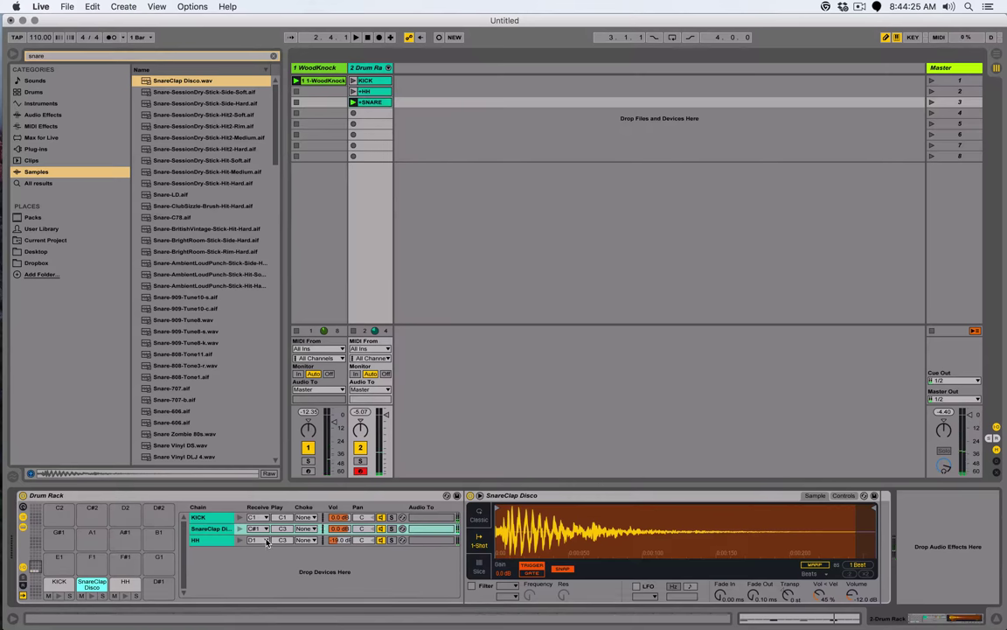
Transpose the snare sample up 4 st, apply a high-pass filter at 411 Hz with 31% resonance, and play the loop.
{"action": "left_click", "coordinate": [844, 495]}
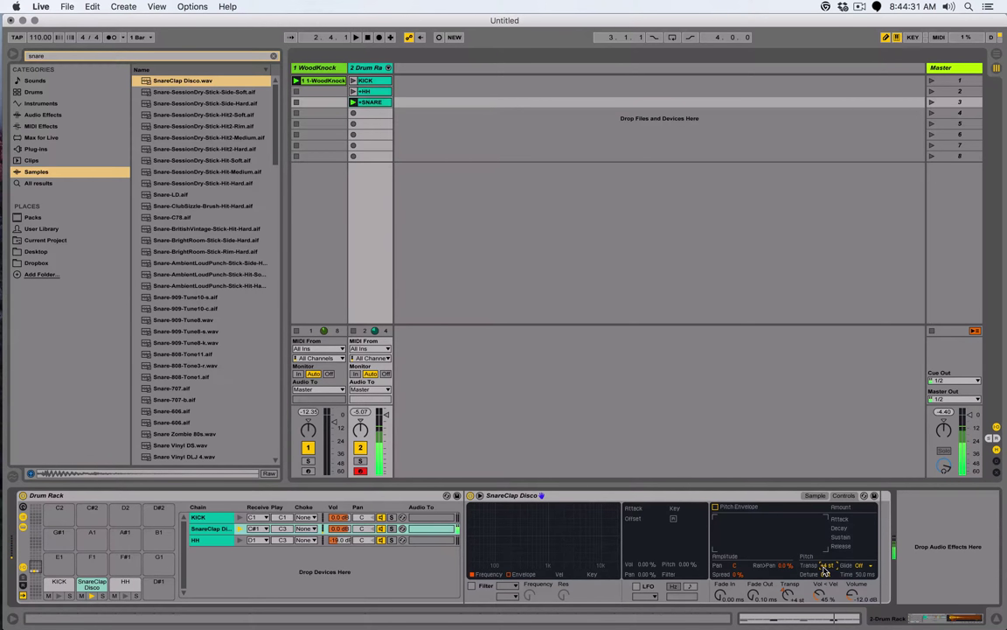
{"action": "left_click", "coordinate": [471, 584]}
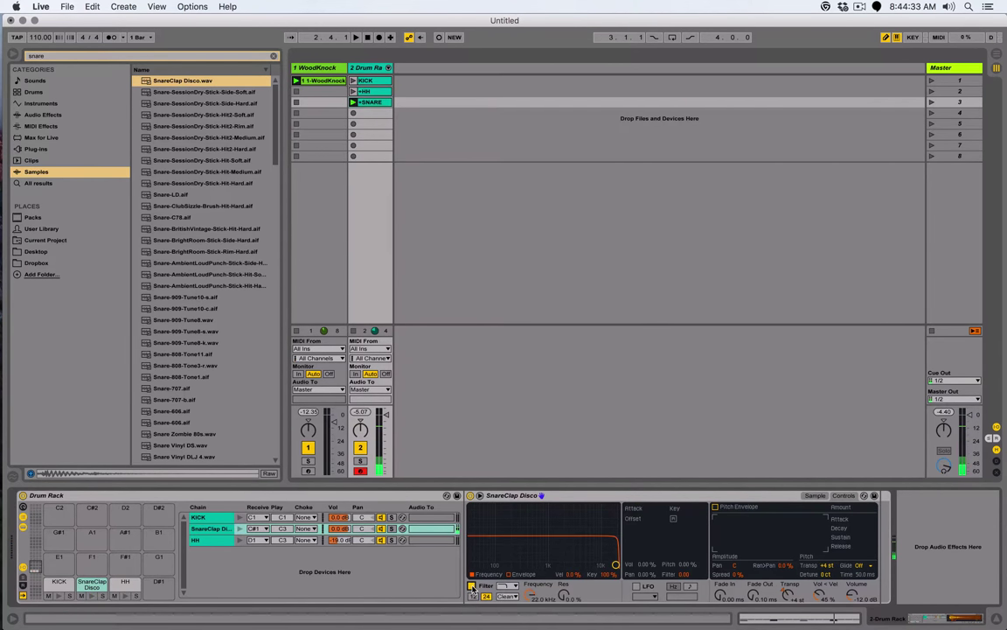
{"action": "left_click", "coordinate": [509, 585]}
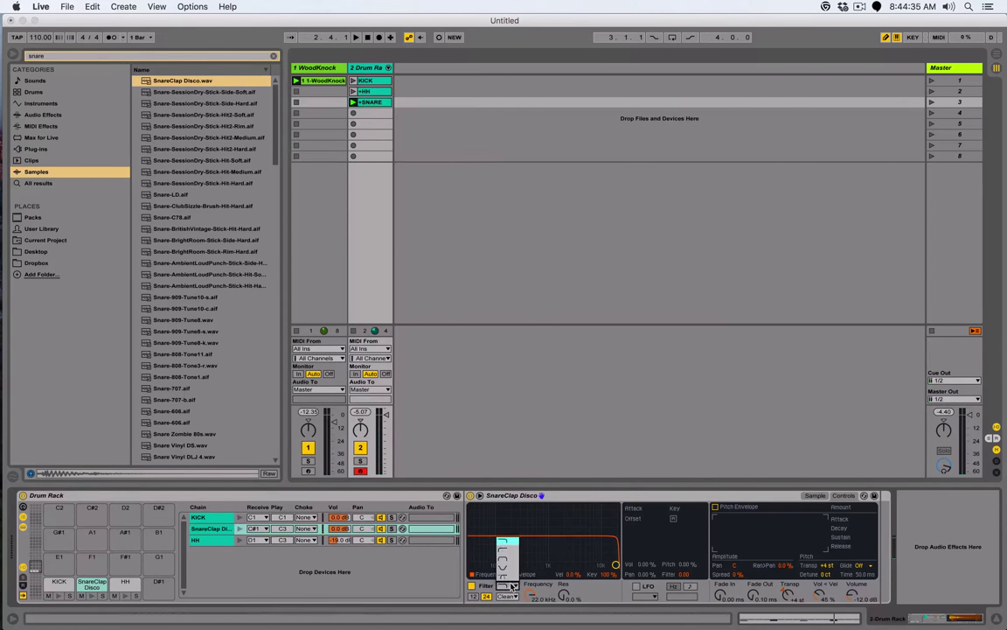
{"action": "left_click", "coordinate": [510, 551]}
{"action": "left_click_drag", "start_coordinate": [615, 564], "coordinate": [530, 600]}
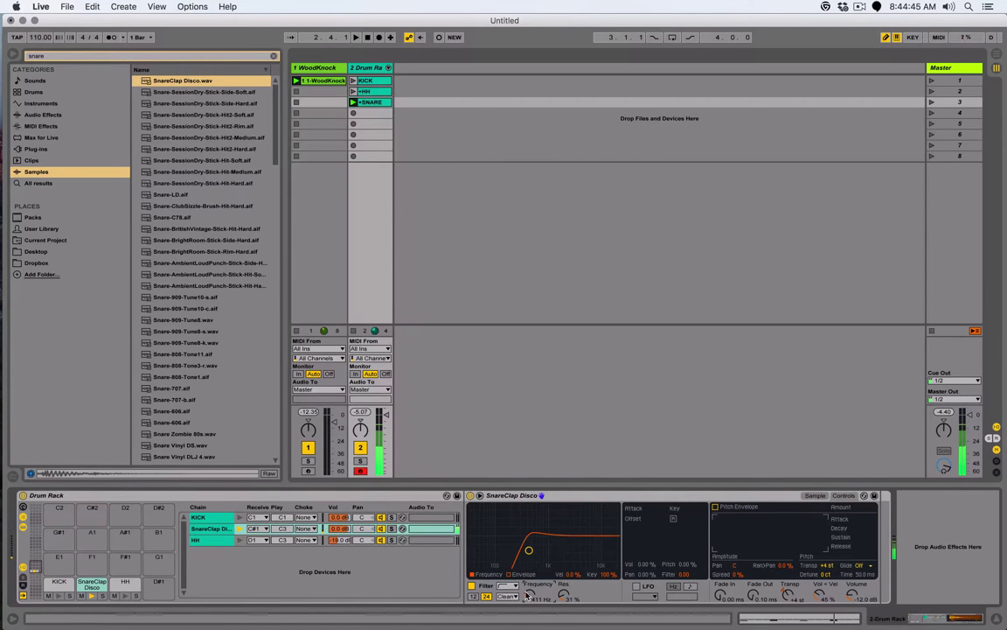
{"action": "key", "text": "space"}
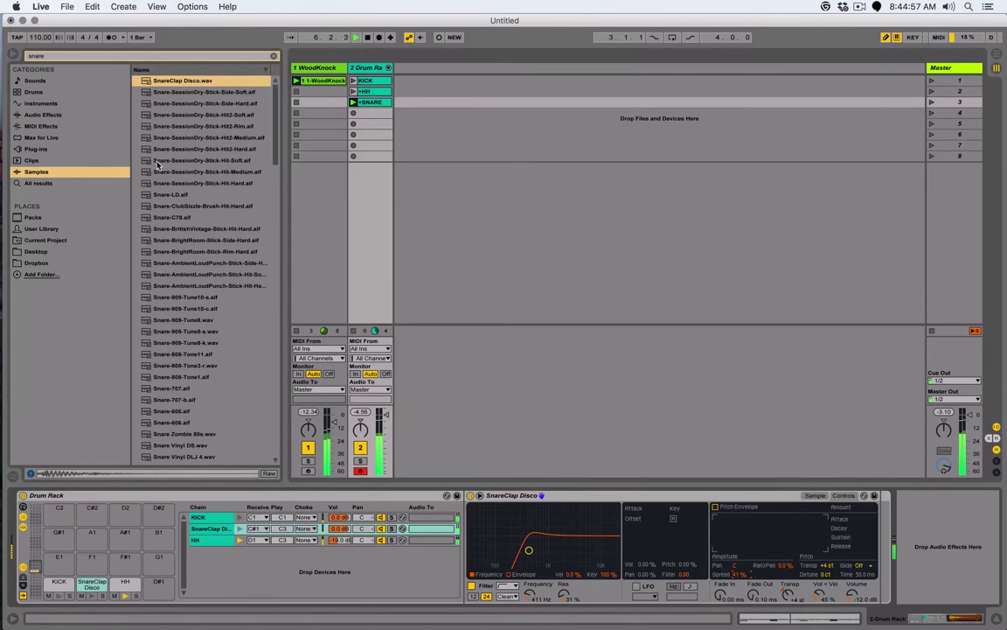
{"action": "left_click", "coordinate": [817, 496]}
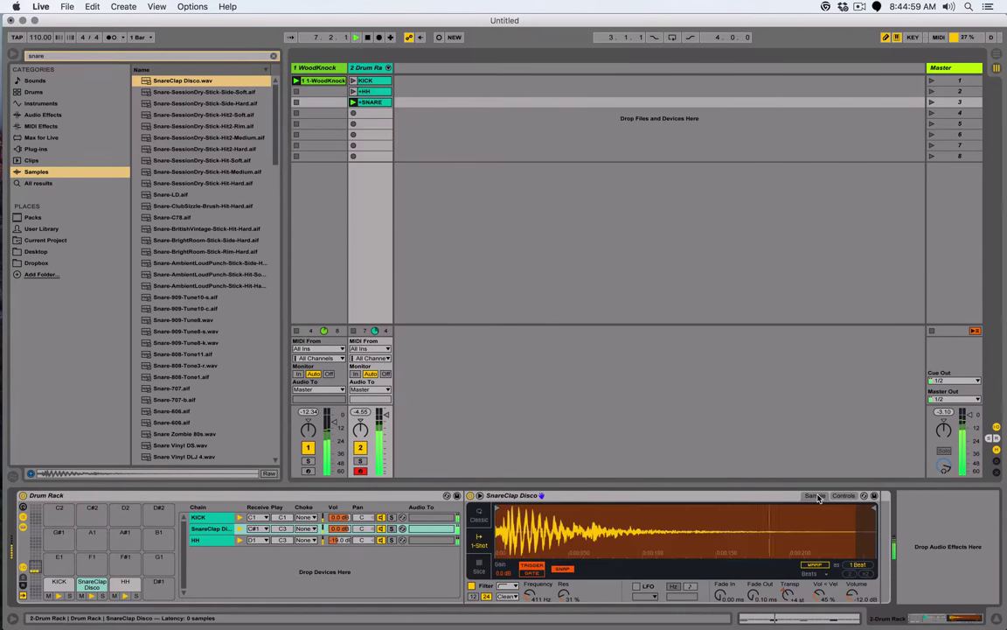
Set the audio buffer size to 2048 samples in the preferences and test the loop's playback.
{"action": "left_click", "coordinate": [12, 54]}
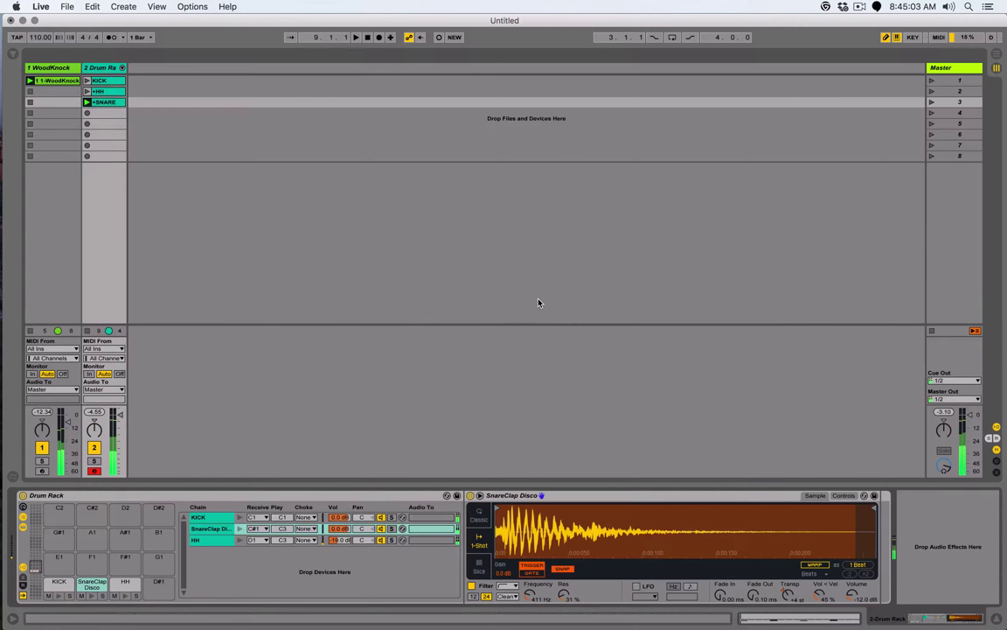
{"action": "key", "text": "super+comma"}
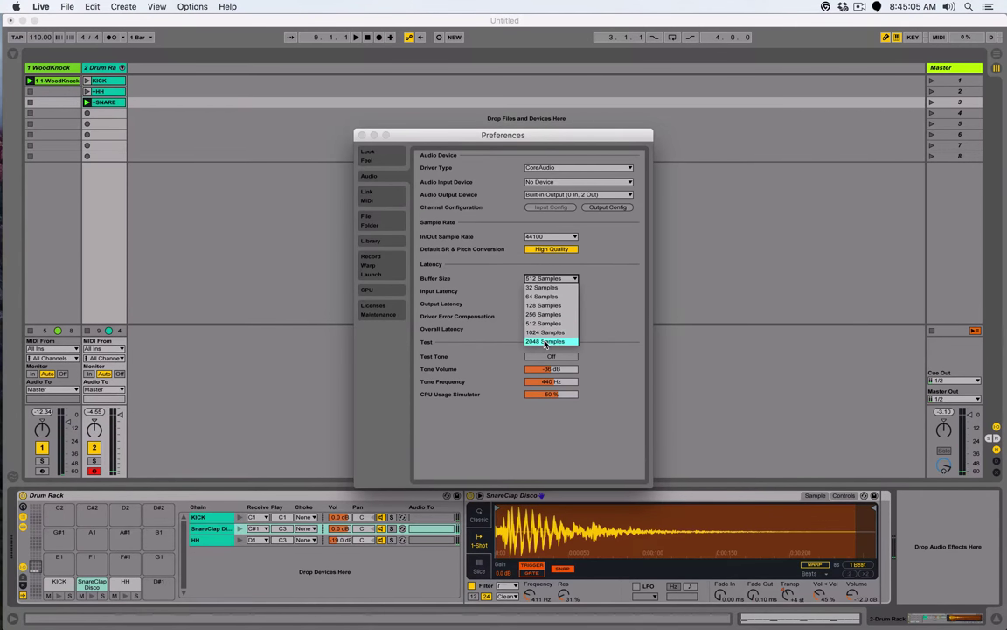
{"action": "left_click", "coordinate": [546, 341]}
{"action": "left_click", "coordinate": [362, 134]}
{"action": "key", "text": "space"}
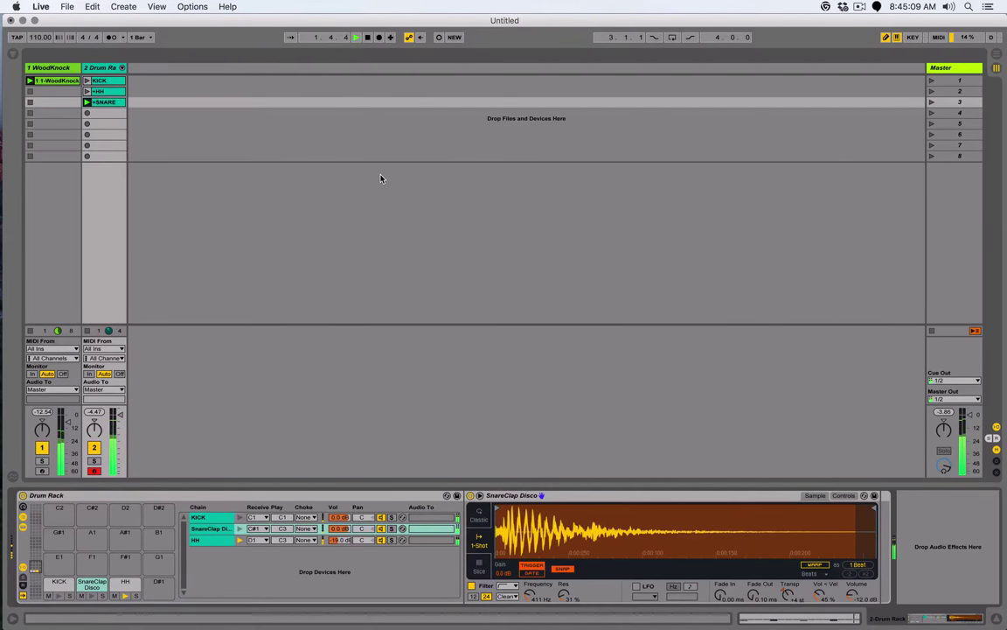
{"action": "key", "text": "space"}
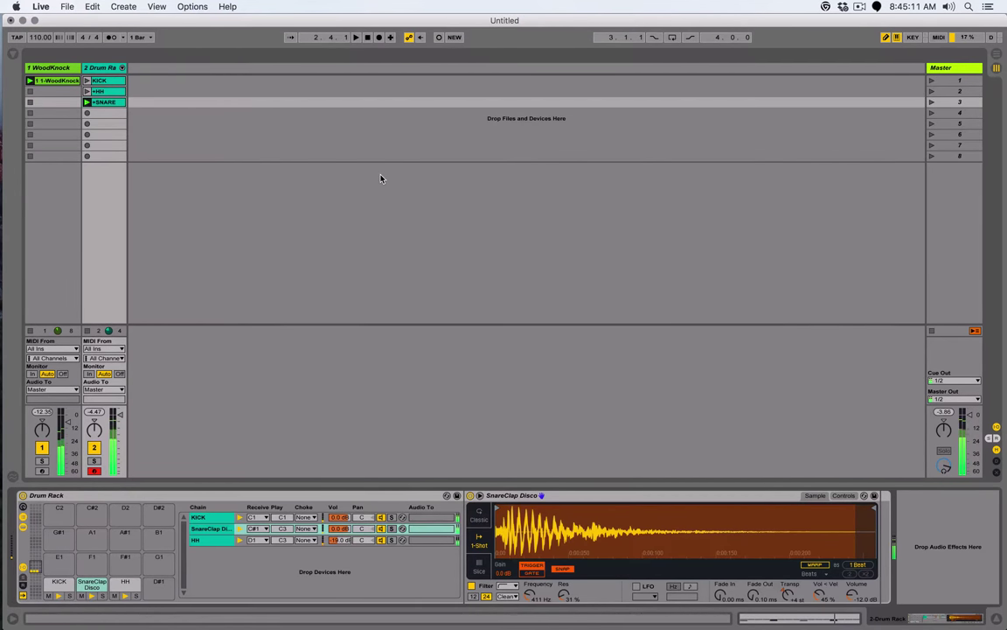
Add a third track with an Operator instrument and copy the WoodKnock clip into its first slot.
{"action": "left_click", "coordinate": [14, 54]}
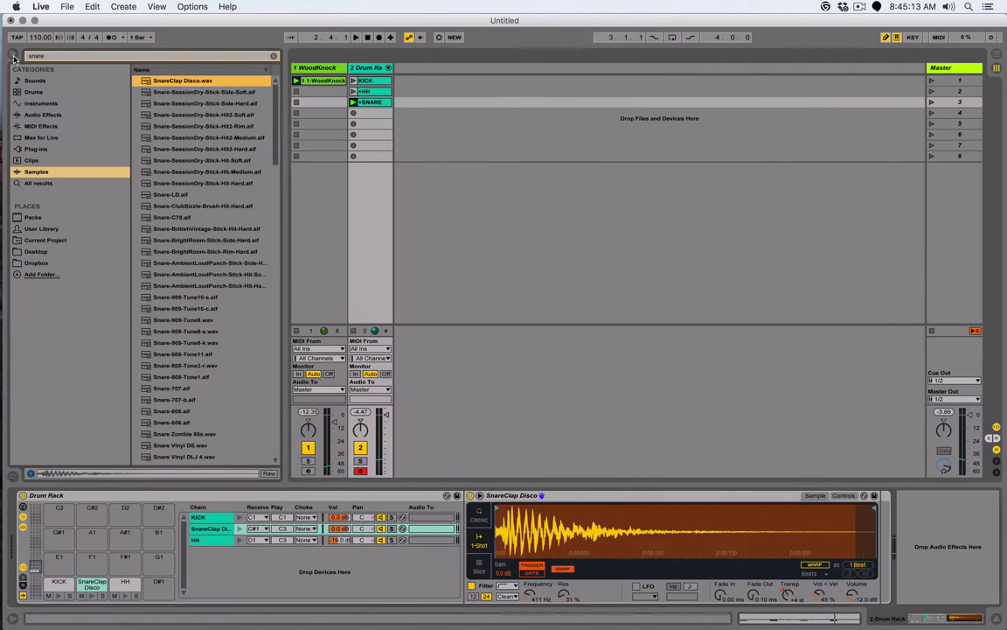
{"action": "left_click", "coordinate": [42, 103]}
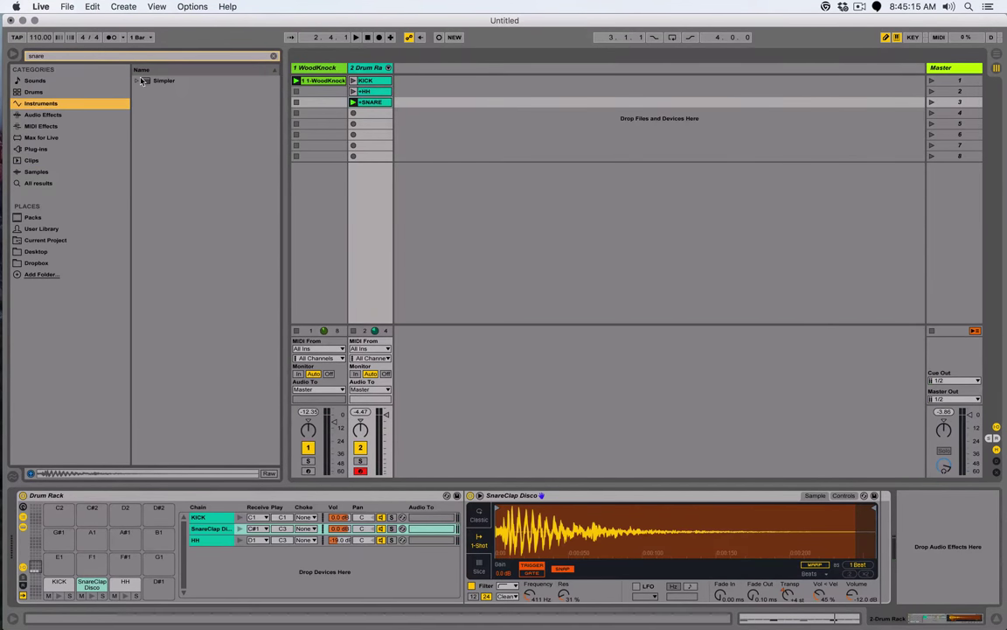
{"action": "left_click", "coordinate": [274, 57]}
{"action": "left_click_drag", "start_coordinate": [161, 160], "coordinate": [451, 71]}
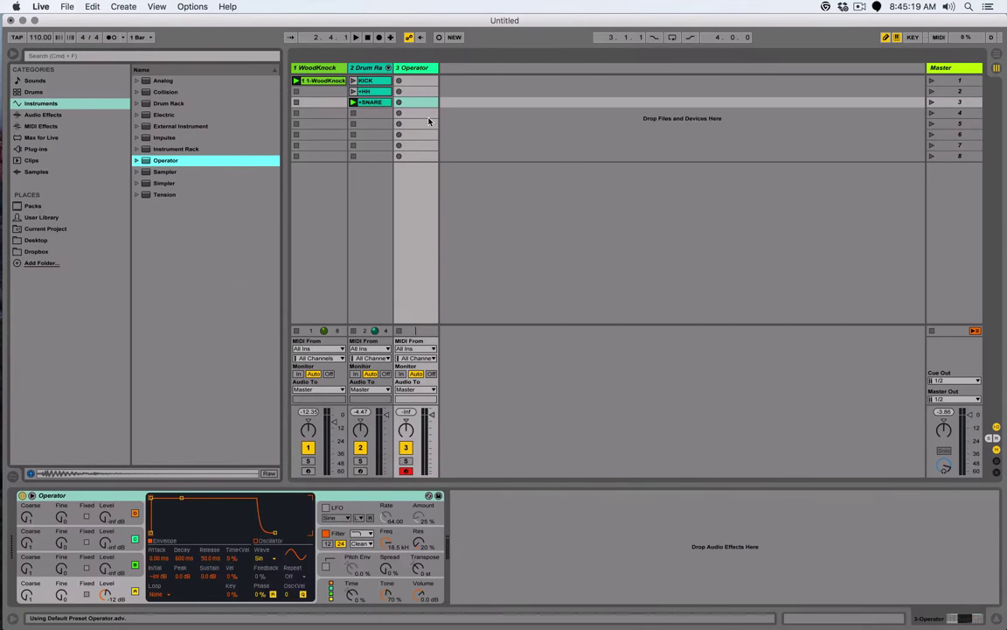
{"action": "left_click", "coordinate": [317, 81]}
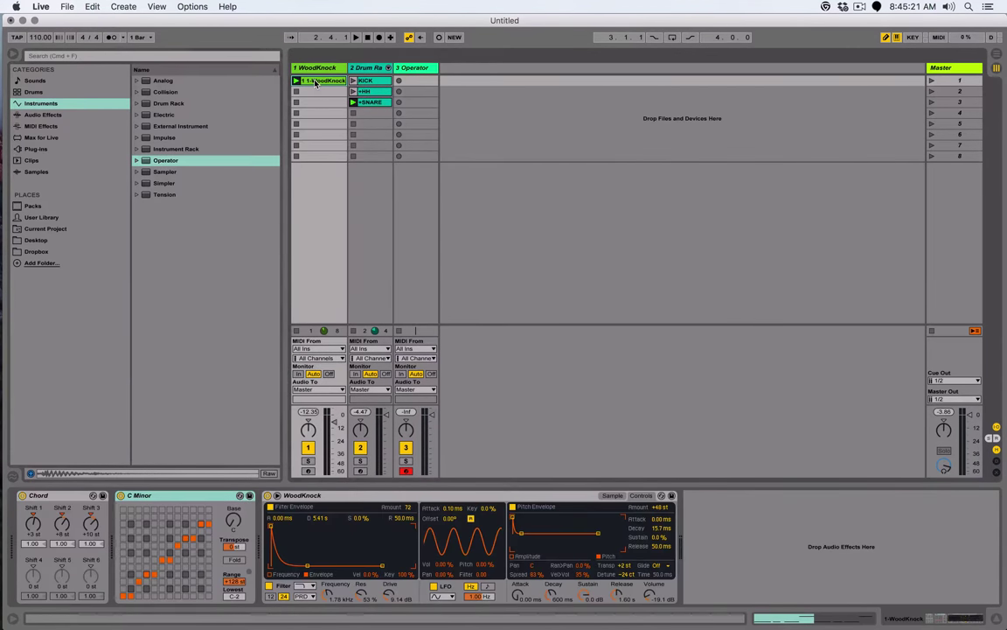
{"action": "left_click_drag", "start_coordinate": [316, 81], "coordinate": [433, 81]}
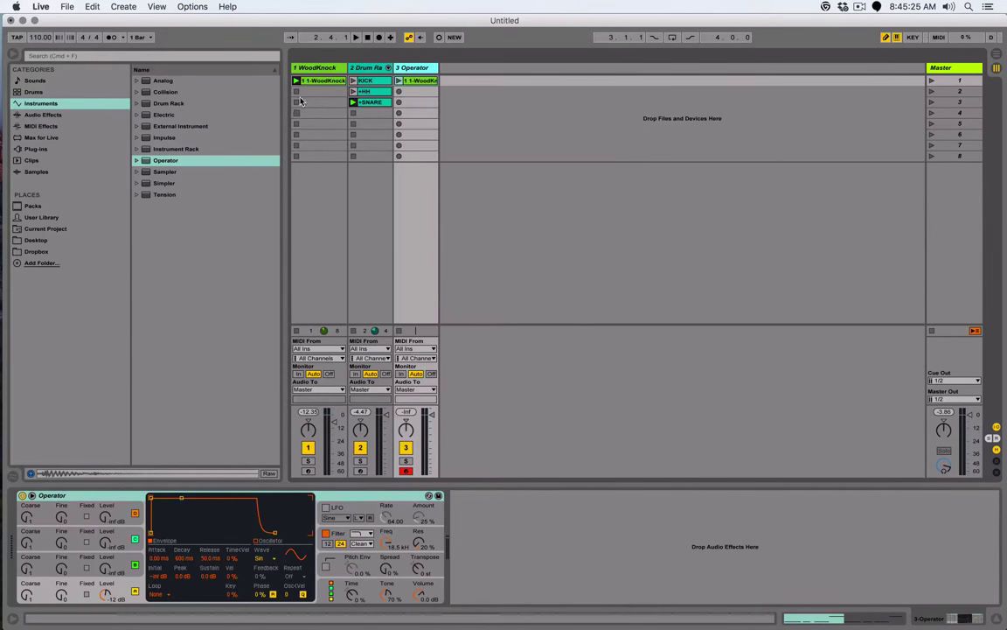
Copy the Chord and C Minor scale devices from the WoodKnock track onto the Operator track.
{"action": "left_click", "coordinate": [322, 69]}
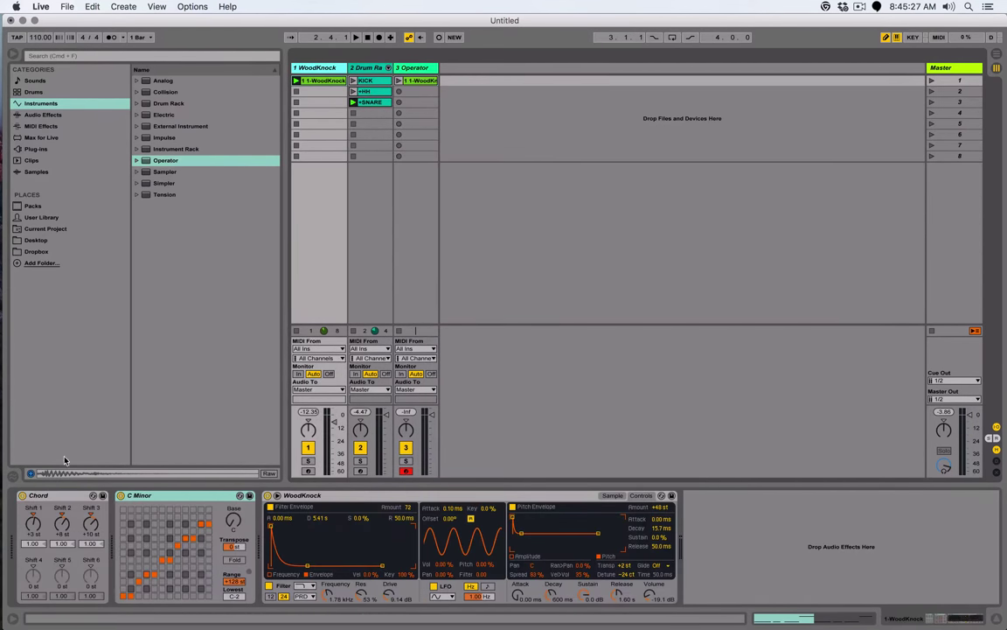
{"action": "left_click", "coordinate": [45, 499]}
{"action": "left_click", "coordinate": [158, 498]}
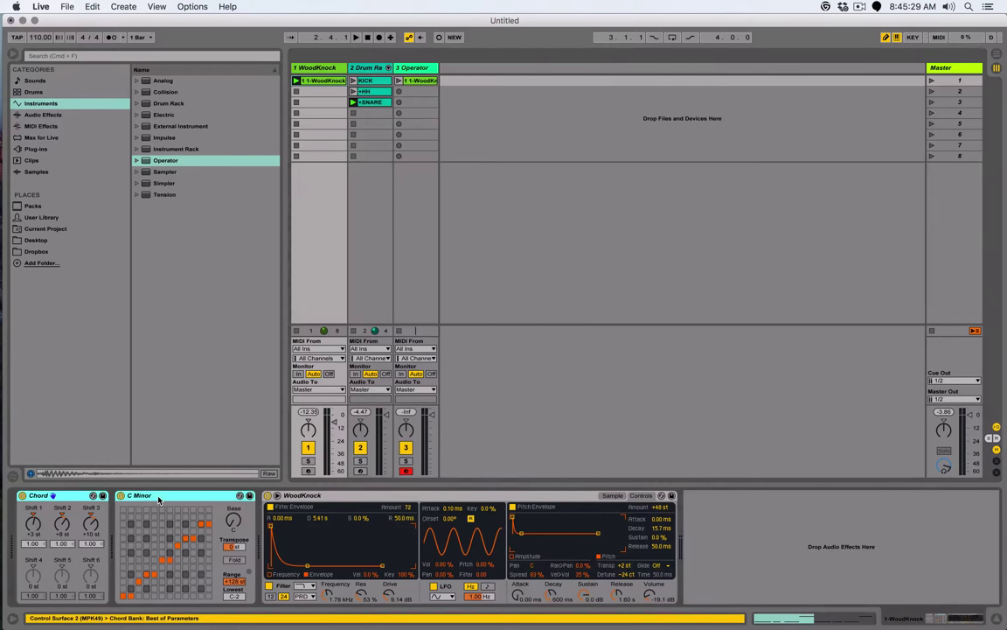
{"action": "left_click", "coordinate": [413, 68]}
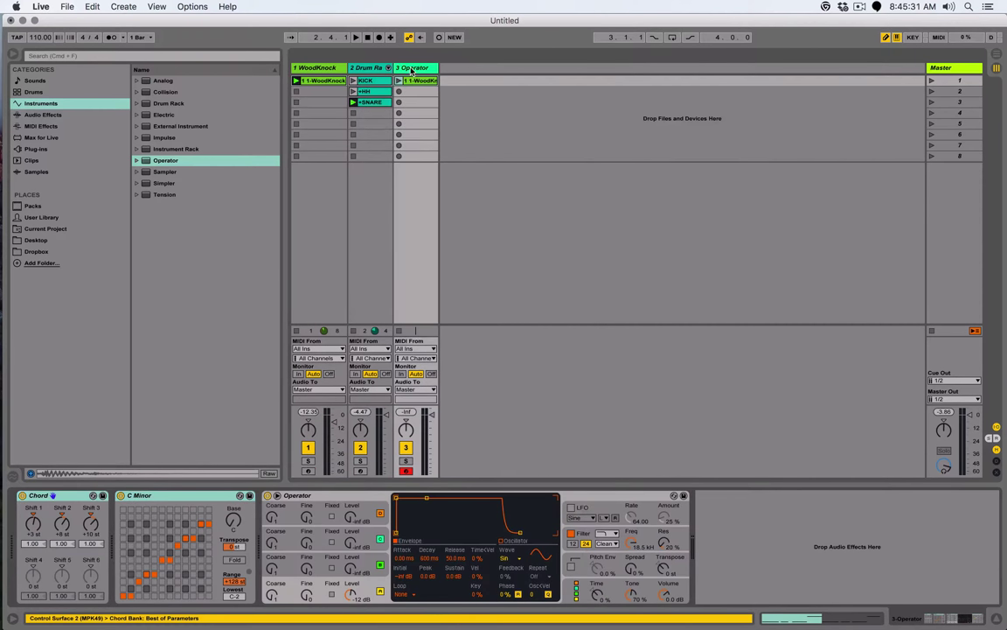
Insert an Arpeggiator between Chord and C Minor on the Operator track and set its style to Random Other.
{"action": "left_click", "coordinate": [166, 245]}
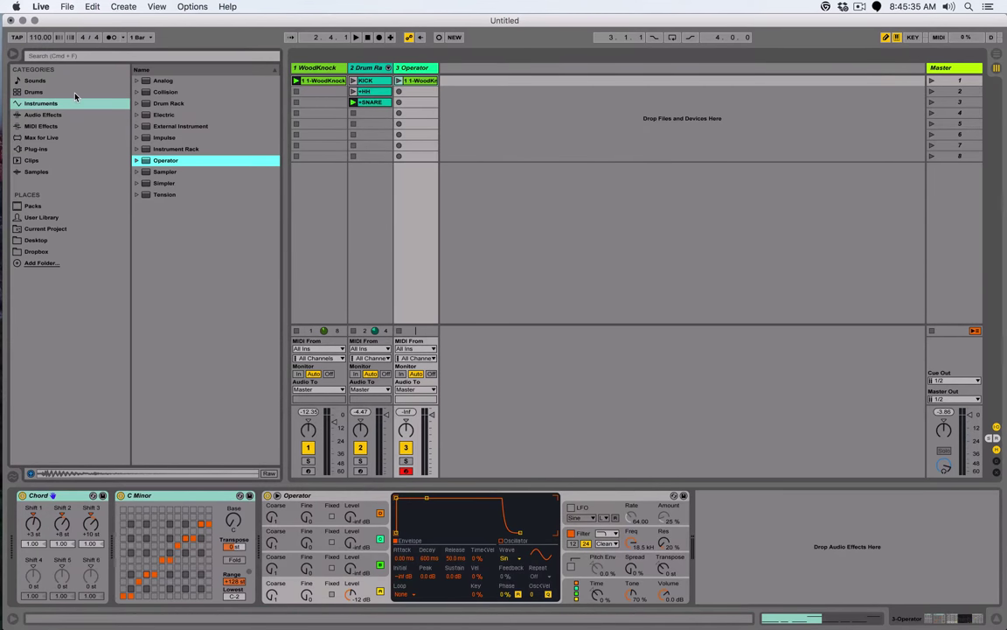
{"action": "left_click", "coordinate": [35, 125]}
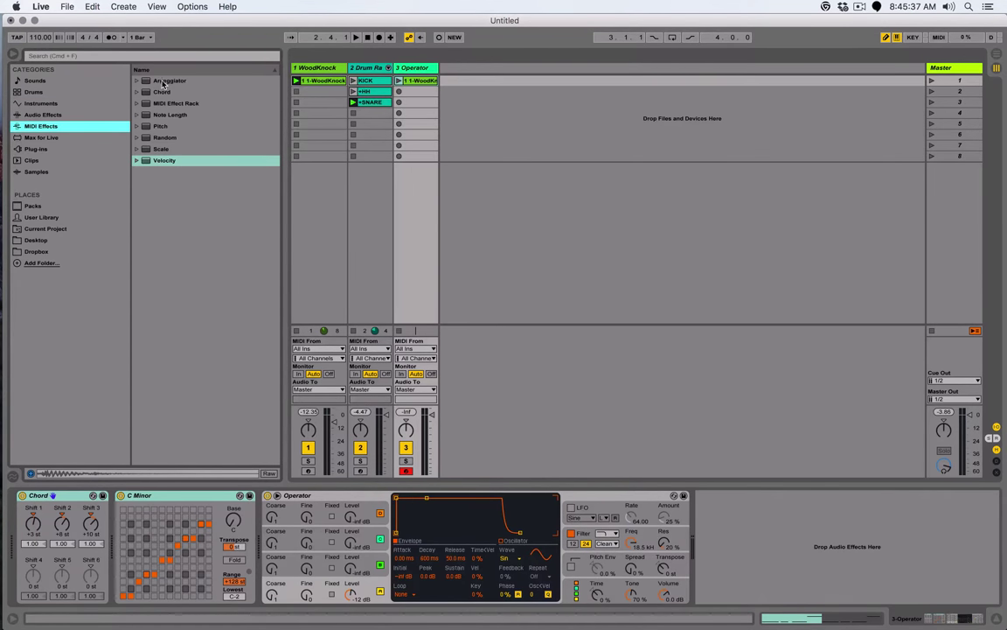
{"action": "left_click_drag", "start_coordinate": [163, 83], "coordinate": [165, 544]}
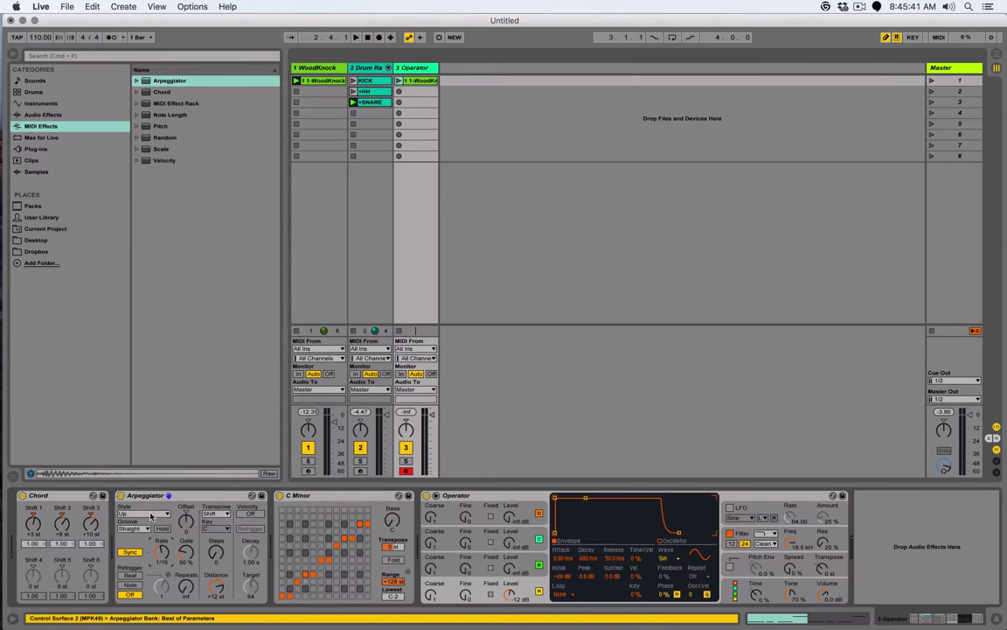
{"action": "left_click", "coordinate": [152, 516]}
{"action": "left_click", "coordinate": [140, 492]}
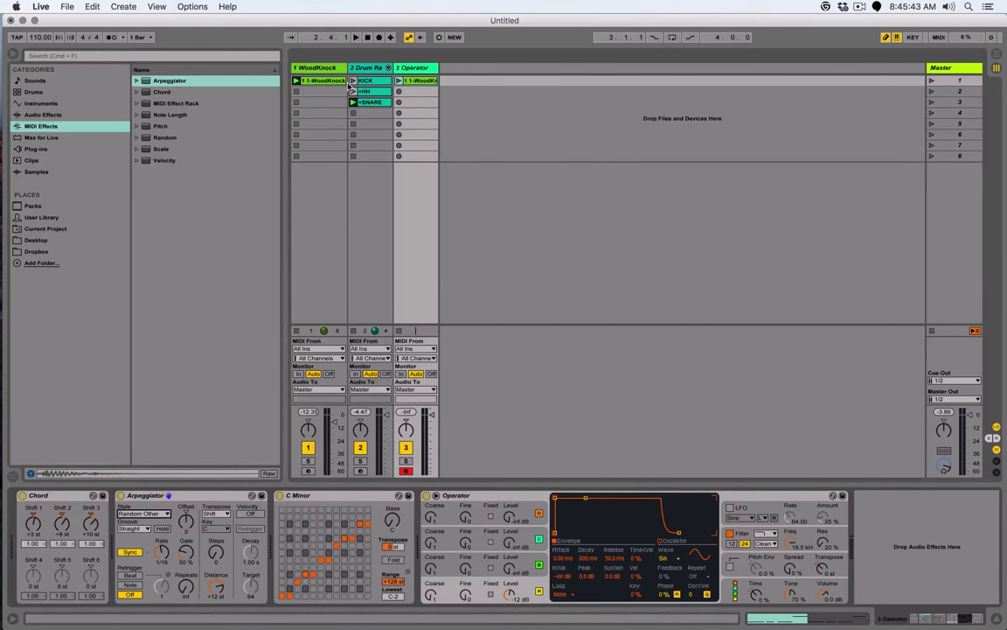
Solo the Operator track, play its copied WoodKnock clip, and open the clip's notes.
{"action": "left_click", "coordinate": [406, 461]}
{"action": "left_click", "coordinate": [398, 80]}
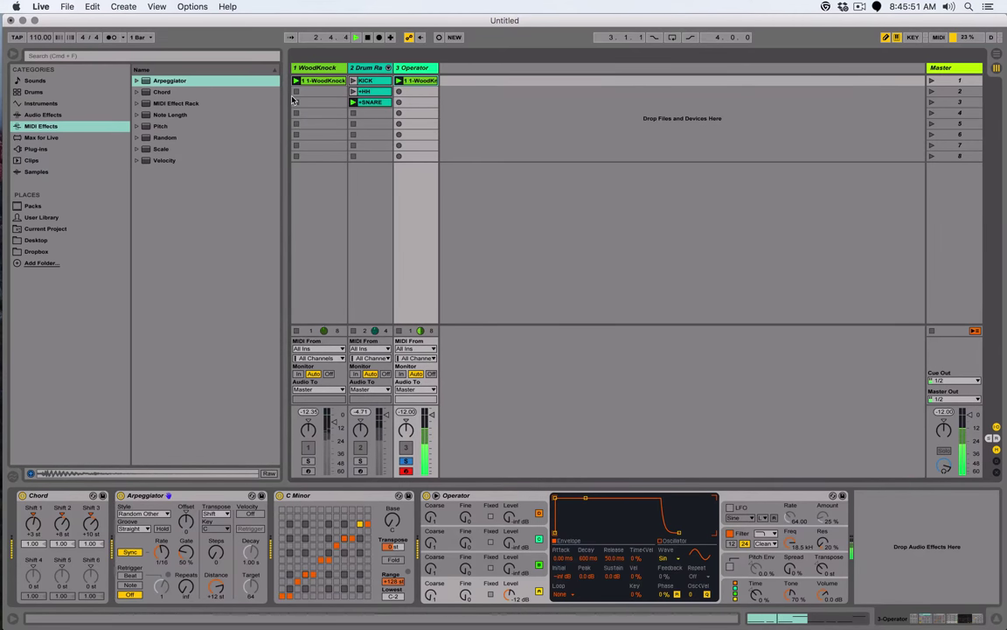
{"action": "double_click", "coordinate": [424, 81]}
{"action": "key", "text": "space"}
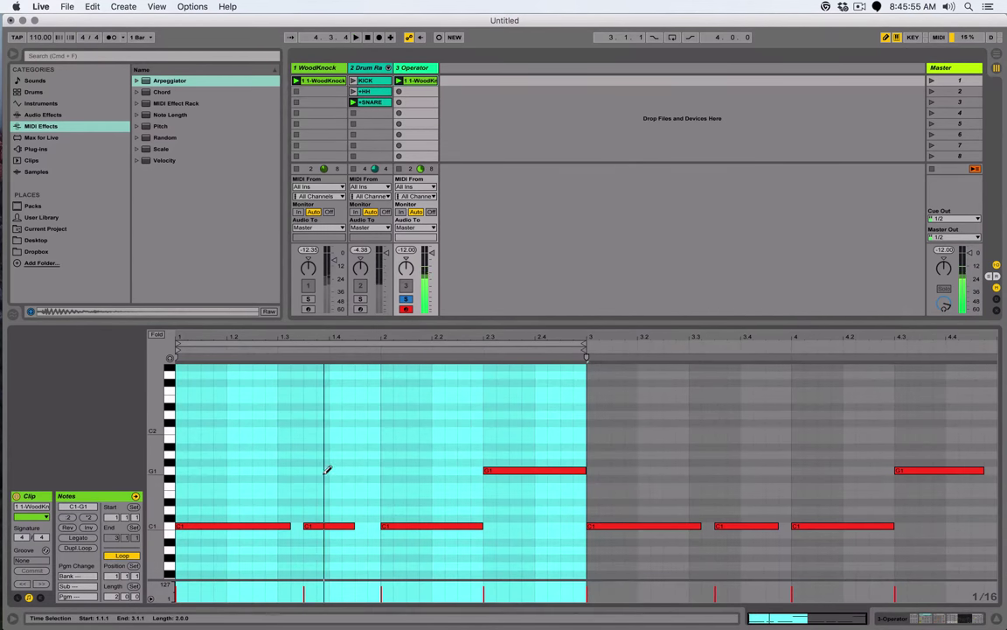
Transpose all notes of the Operator clip up two octaves to C3 and G3 and play the result.
{"action": "key", "text": "super+a"}
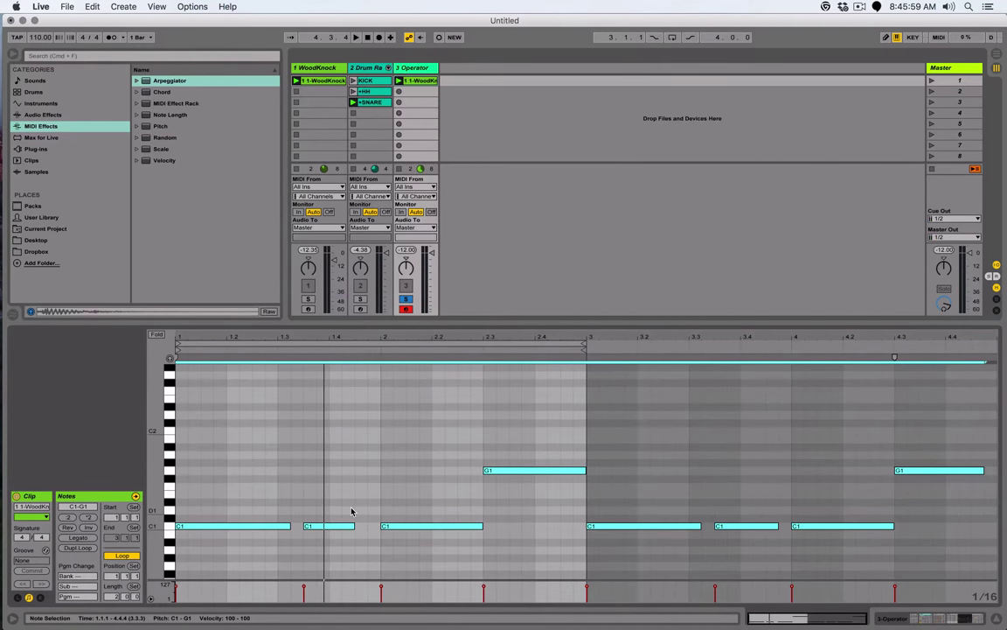
{"action": "key", "text": "shift+Up"}
{"action": "key", "text": "shift+Up"}
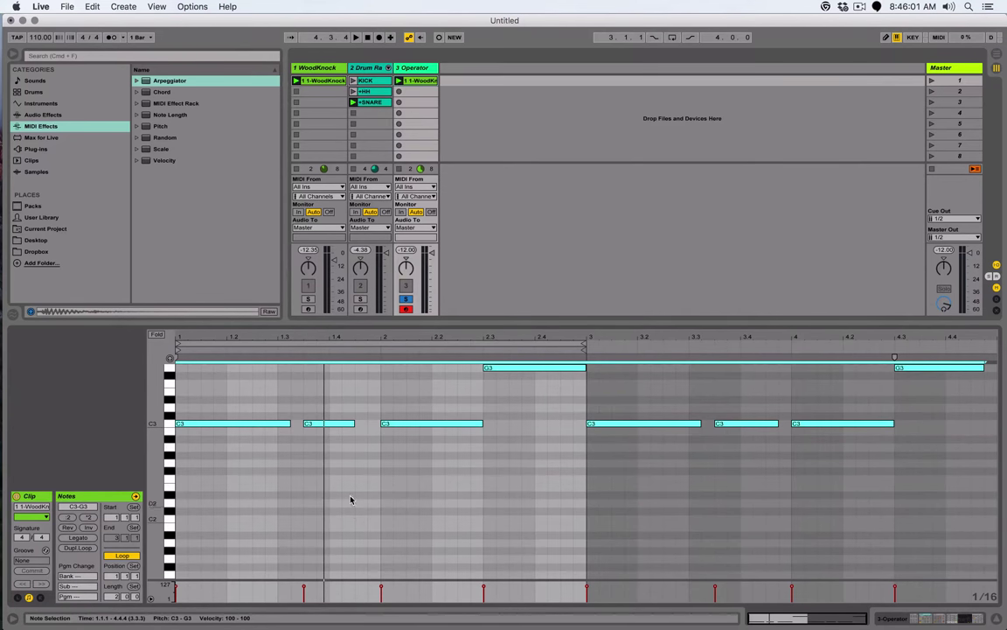
{"action": "key", "text": "space"}
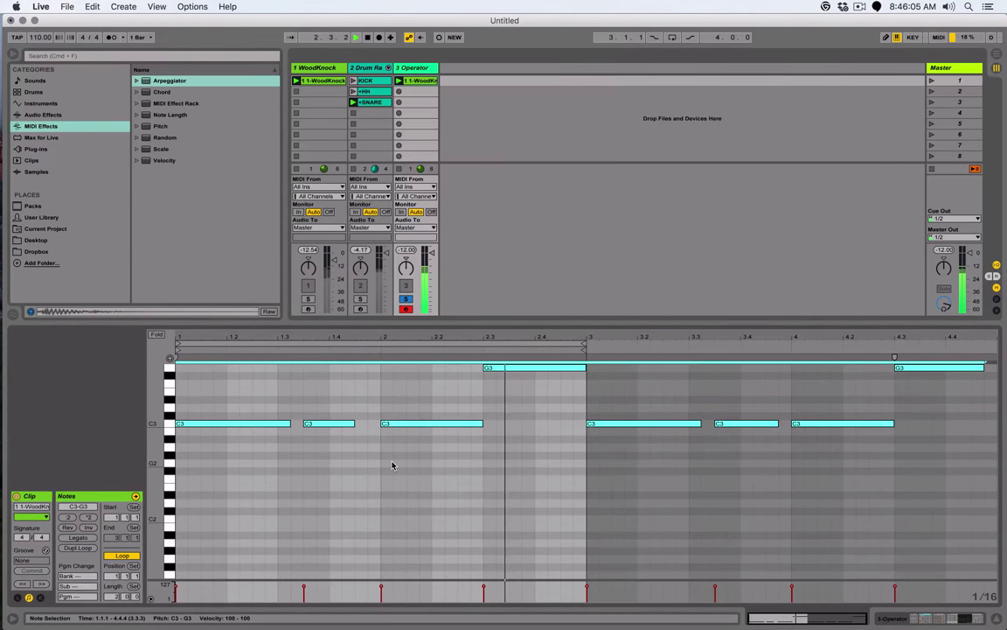
Raise the Arpeggiator's gate to 143% while the Operator clip plays.
{"action": "key", "text": "shift+Tab"}
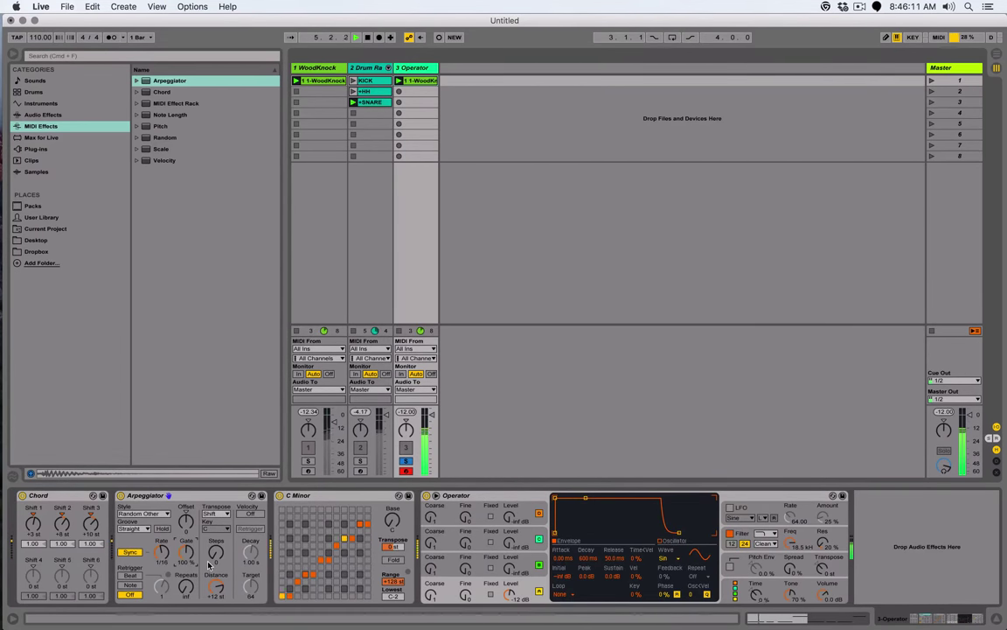
{"action": "left_click_drag", "start_coordinate": [186, 552], "coordinate": [186, 524]}
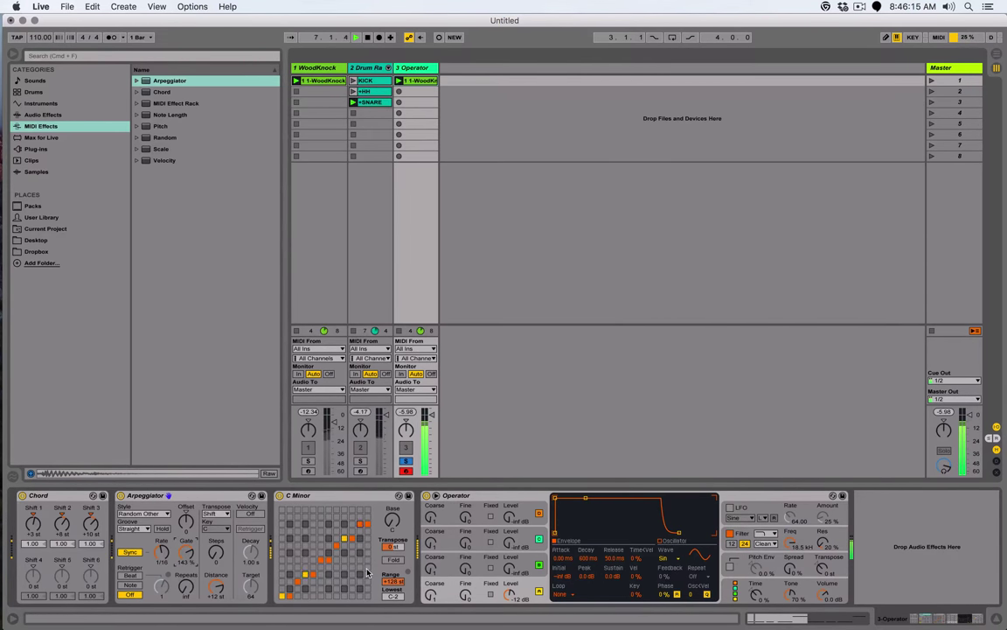
Limit Operator to 1 voice, turn on Glide with a 50 ms time, play the arpeggio, and show oscillator A.
{"action": "left_click", "coordinate": [780, 584]}
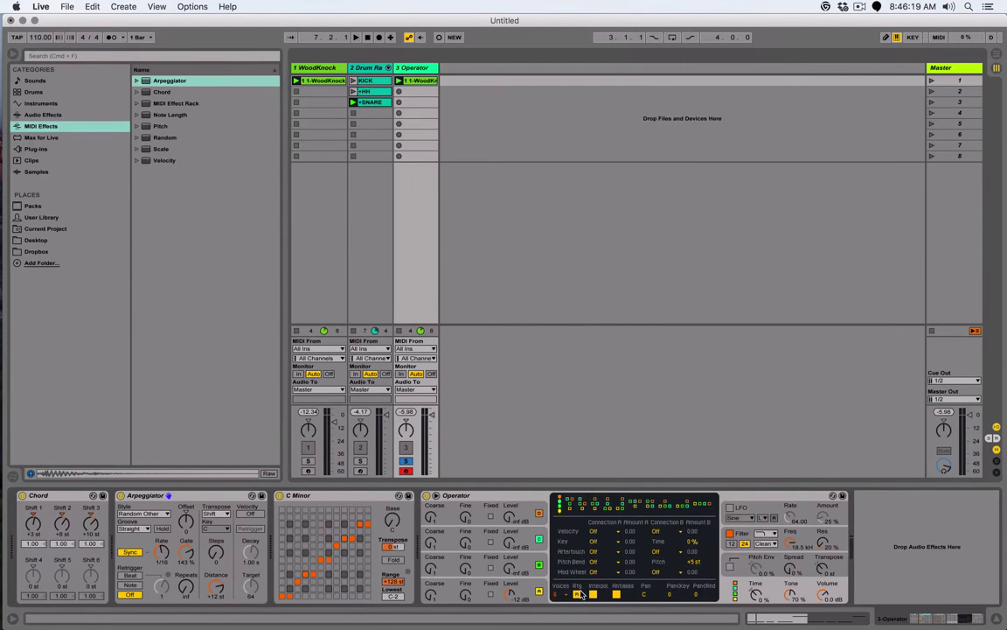
{"action": "left_click", "coordinate": [556, 595]}
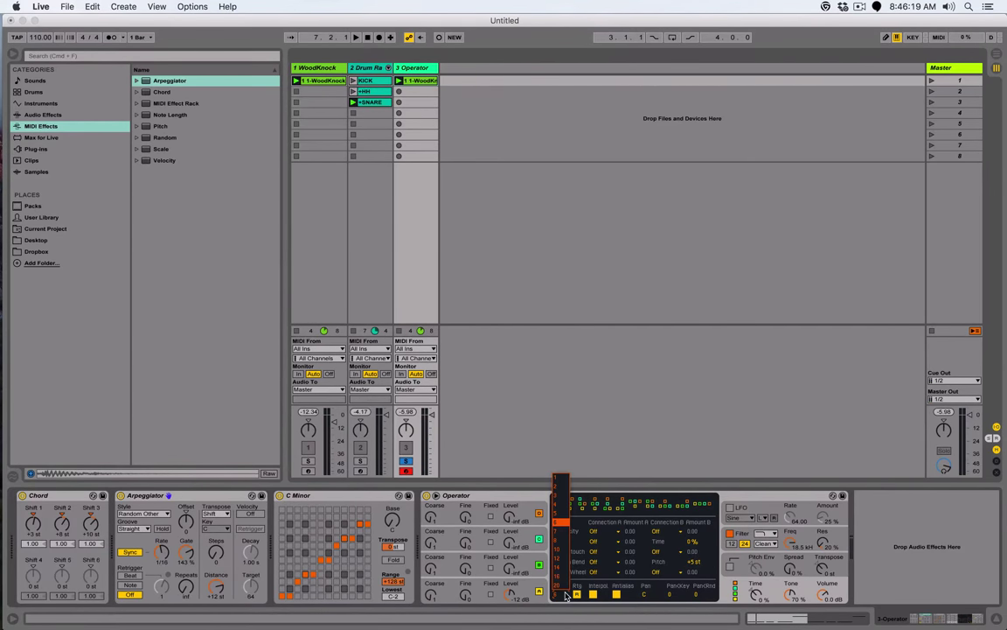
{"action": "left_click", "coordinate": [560, 477]}
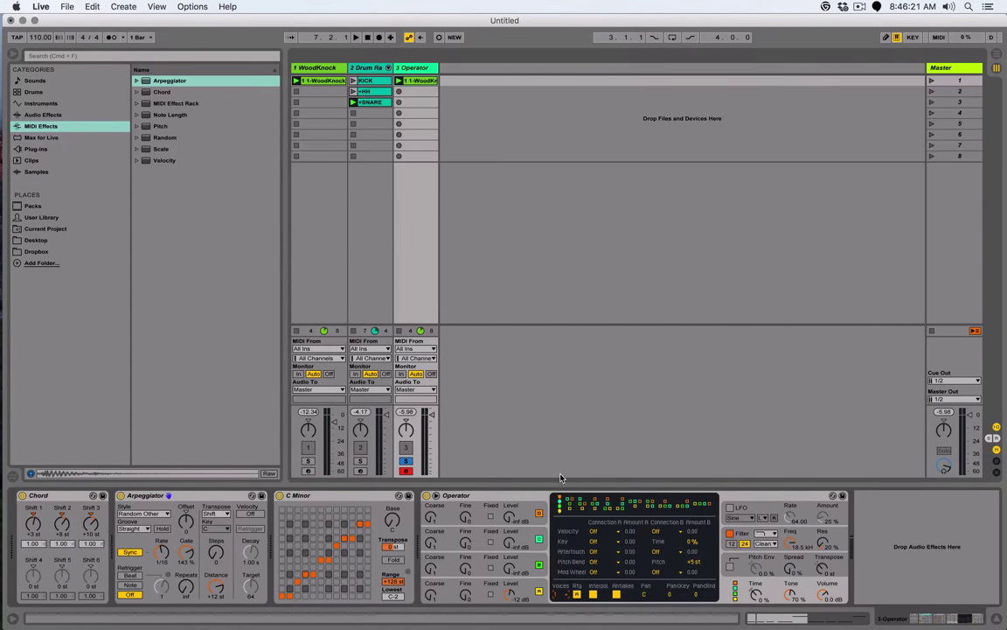
{"action": "left_click", "coordinate": [776, 567]}
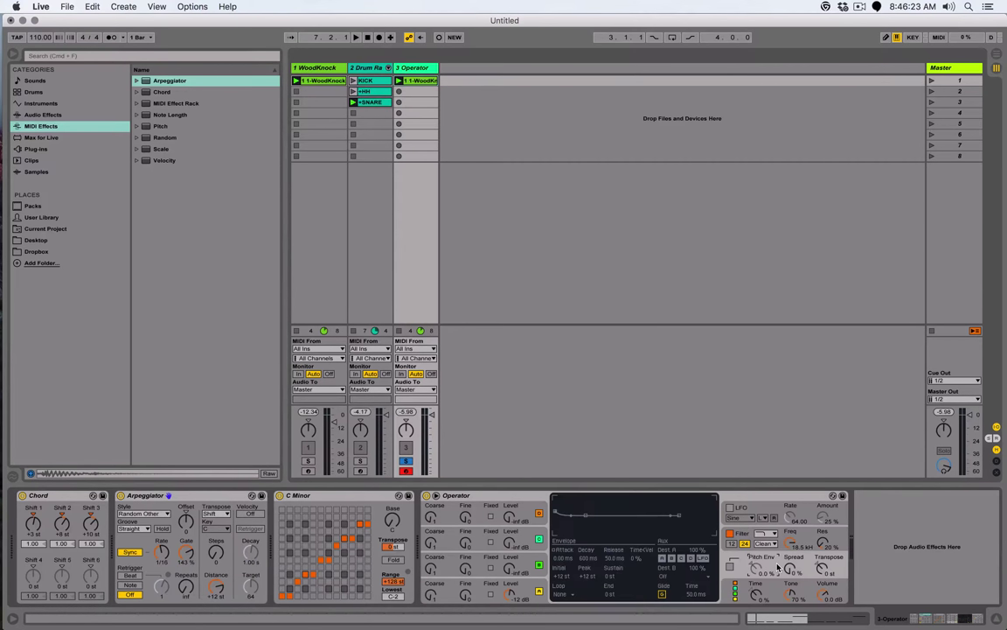
{"action": "key", "text": "space"}
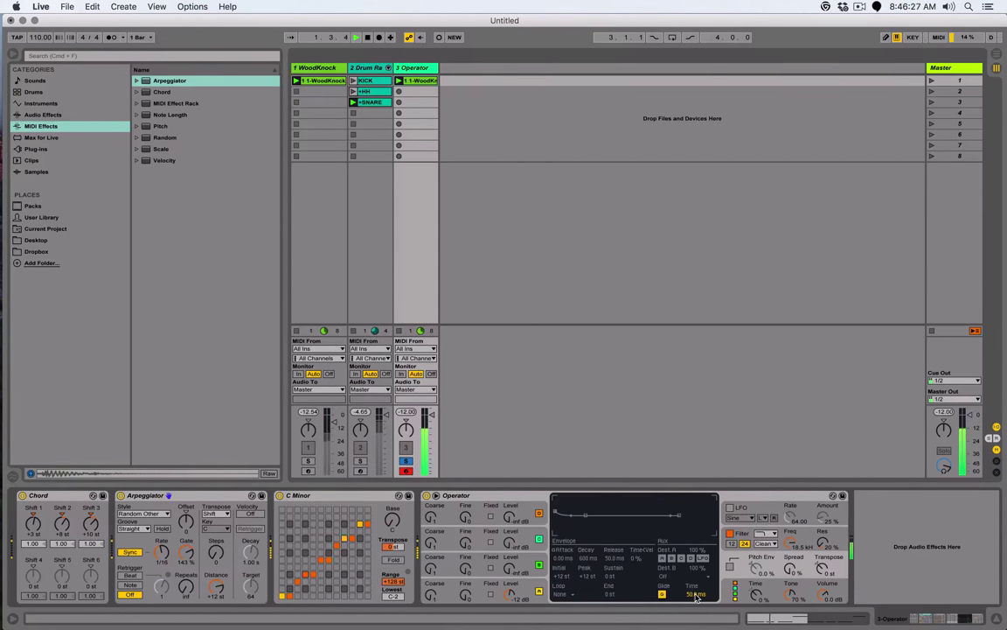
{"action": "left_click", "coordinate": [536, 592]}
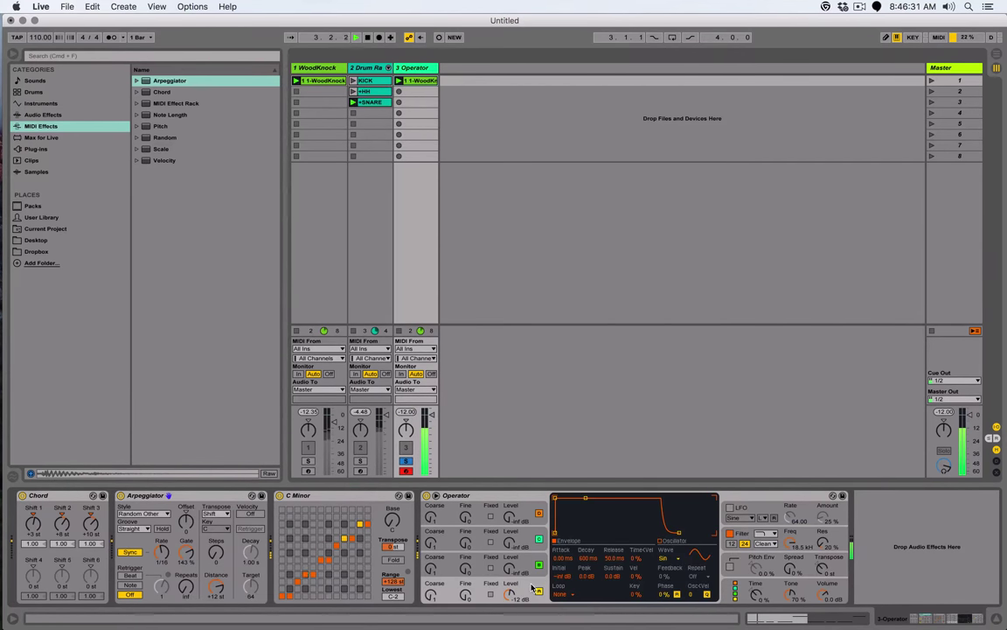
Change oscillator A's waveform to Saw 64 and lower Operator's filter frequency to 3.44 kHz.
{"action": "left_click", "coordinate": [666, 558]}
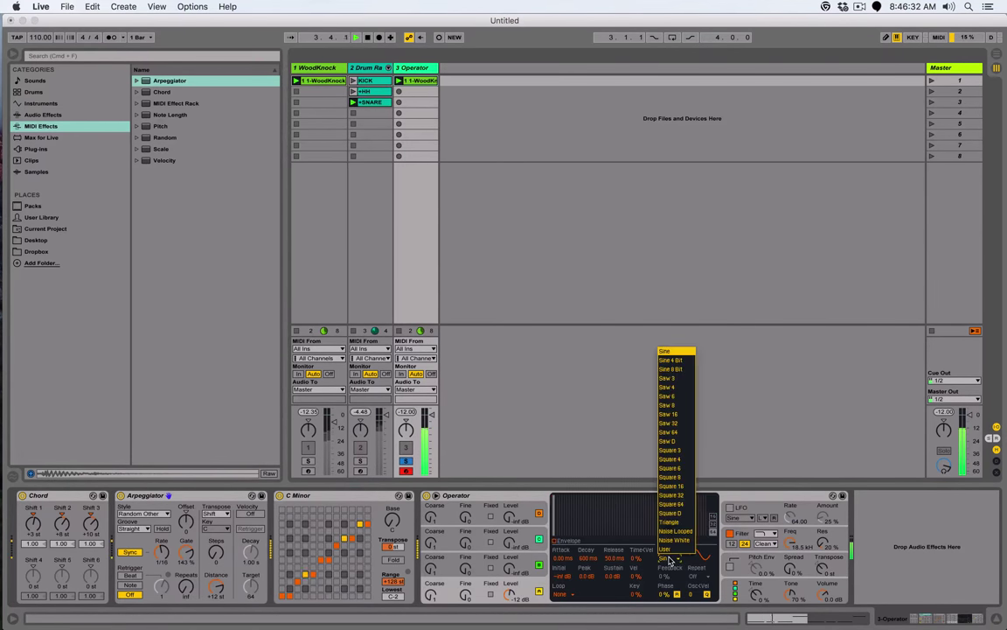
{"action": "left_click", "coordinate": [683, 433]}
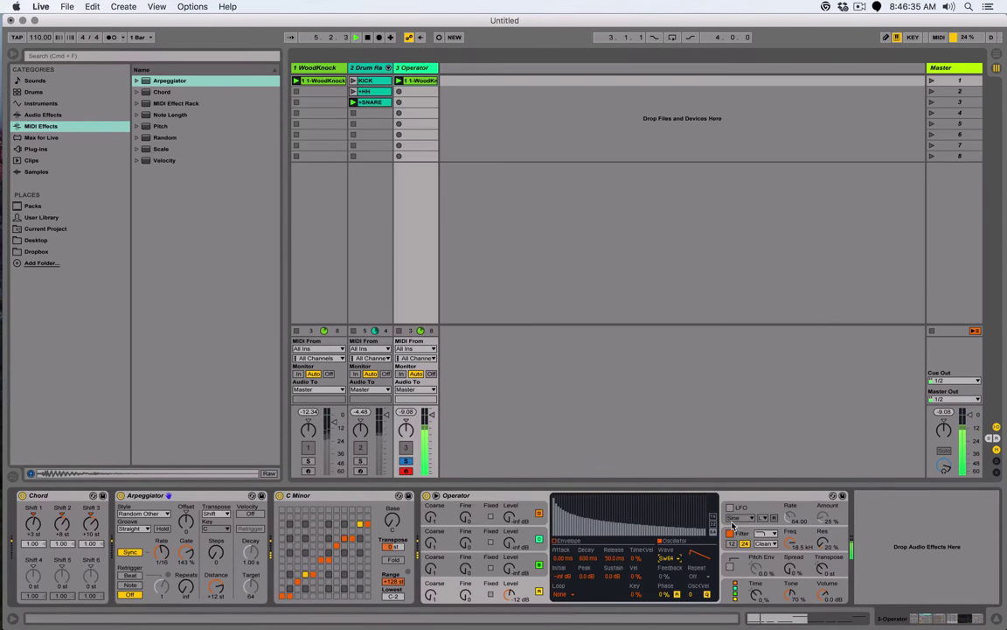
{"action": "left_click_drag", "start_coordinate": [791, 542], "coordinate": [791, 574]}
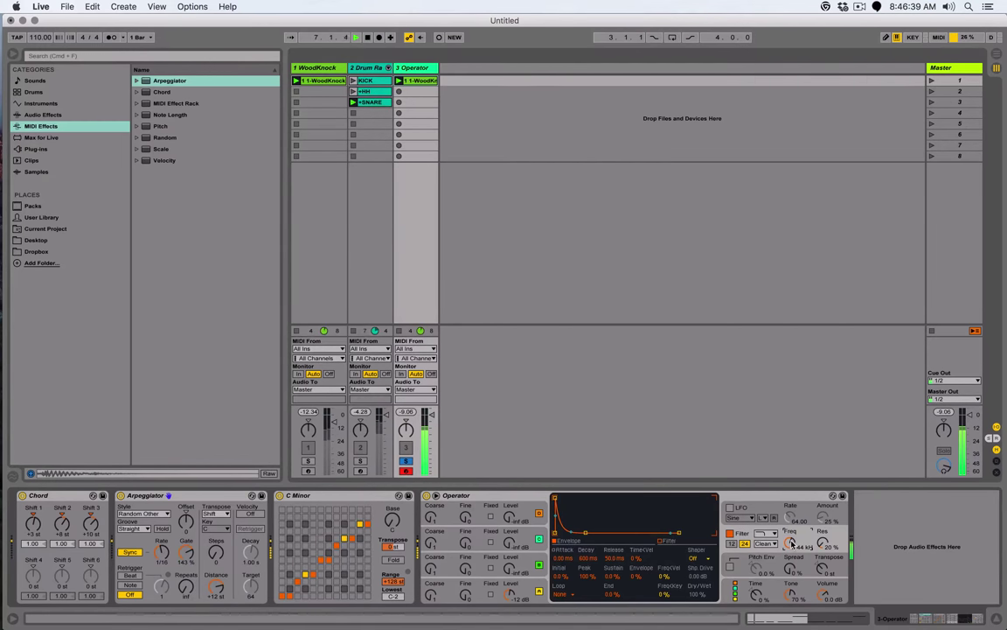
Enable Operator's LFO for the filter, switch it to Sync range, and set its rate to 2 and amount to 34%.
{"action": "left_click", "coordinate": [730, 507]}
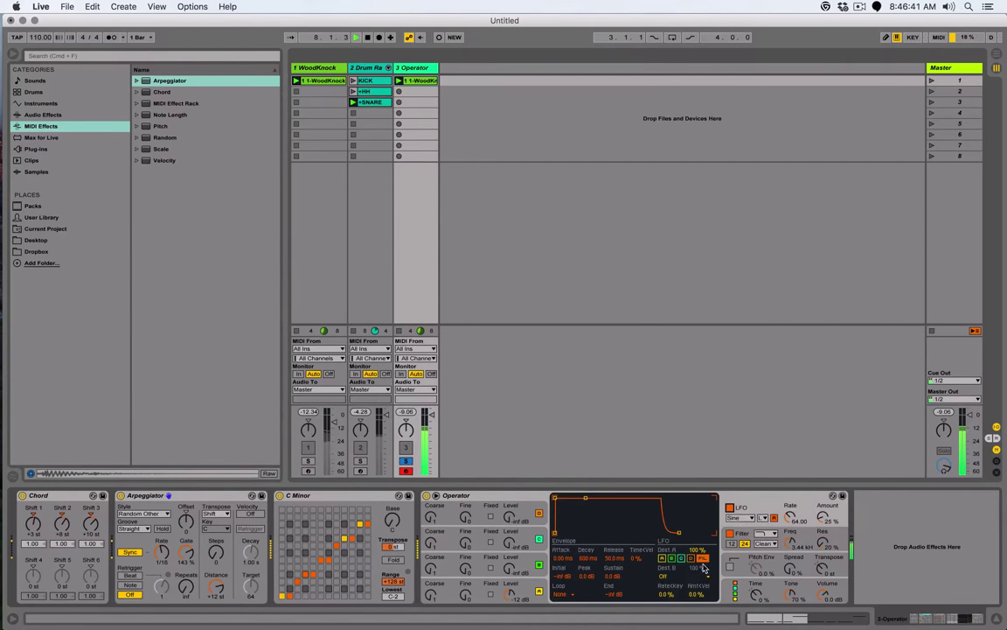
{"action": "left_click", "coordinate": [762, 517]}
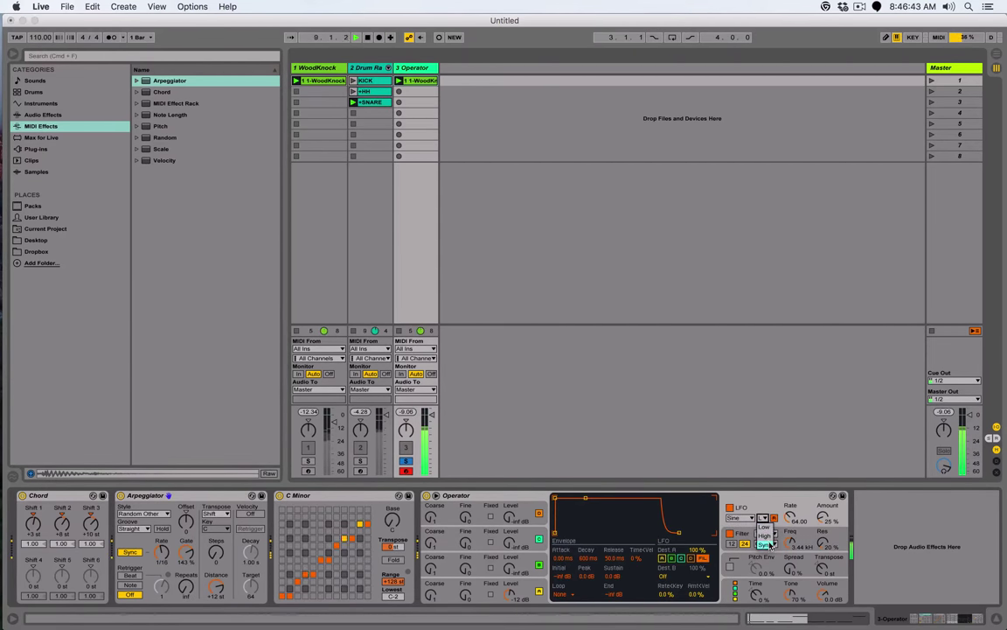
{"action": "left_click", "coordinate": [764, 544]}
{"action": "left_click_drag", "start_coordinate": [796, 518], "coordinate": [824, 514]}
{"action": "left_click", "coordinate": [824, 518]}
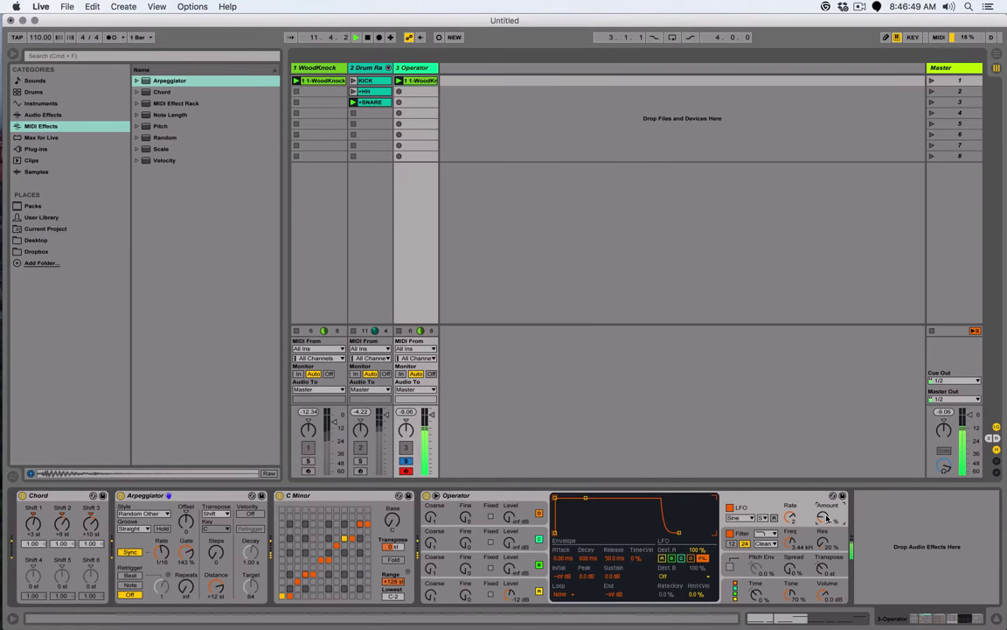
Raise Operator's Spread to 88%.
{"action": "left_click", "coordinate": [791, 567]}
{"action": "left_click_drag", "start_coordinate": [791, 568], "coordinate": [791, 519]}
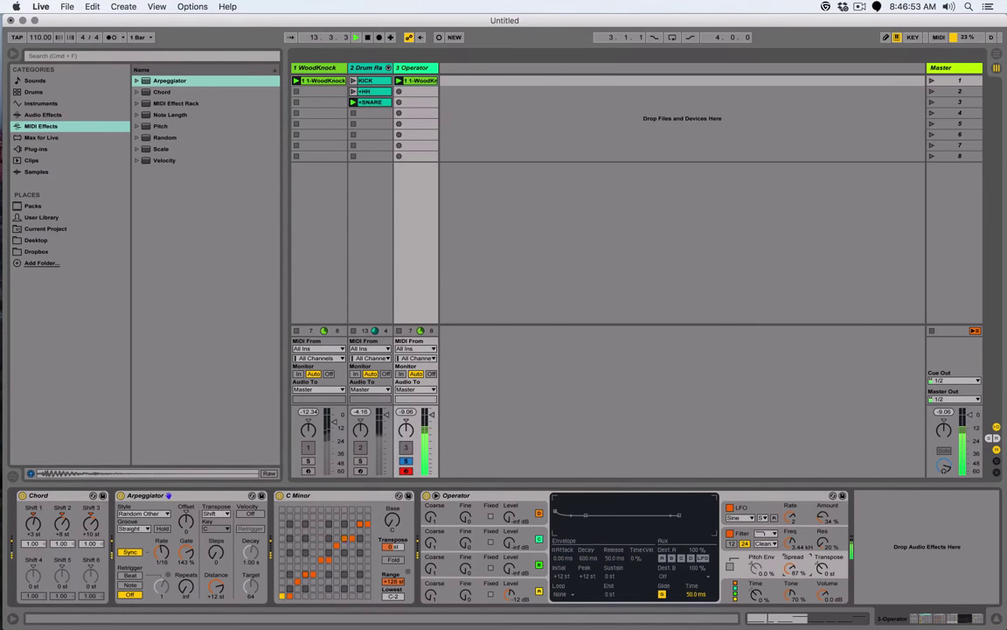
{"action": "left_click_drag", "start_coordinate": [792, 569], "coordinate": [792, 557]}
Unsolo the Operator track and lower its volume to -3.7 dB in the full mix.
{"action": "left_click", "coordinate": [405, 461]}
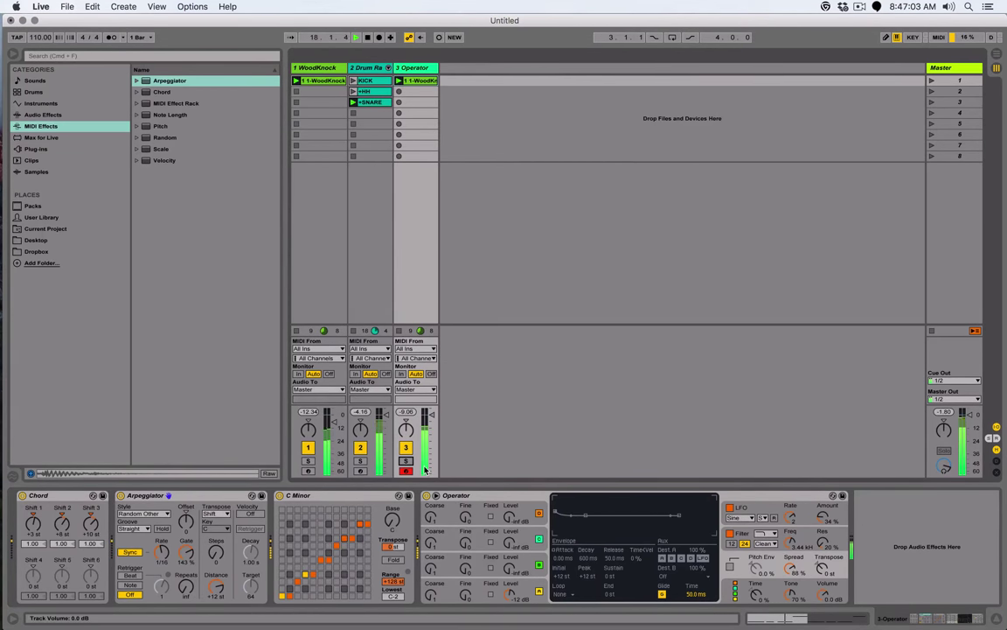
{"action": "left_click_drag", "start_coordinate": [432, 419], "coordinate": [432, 422]}
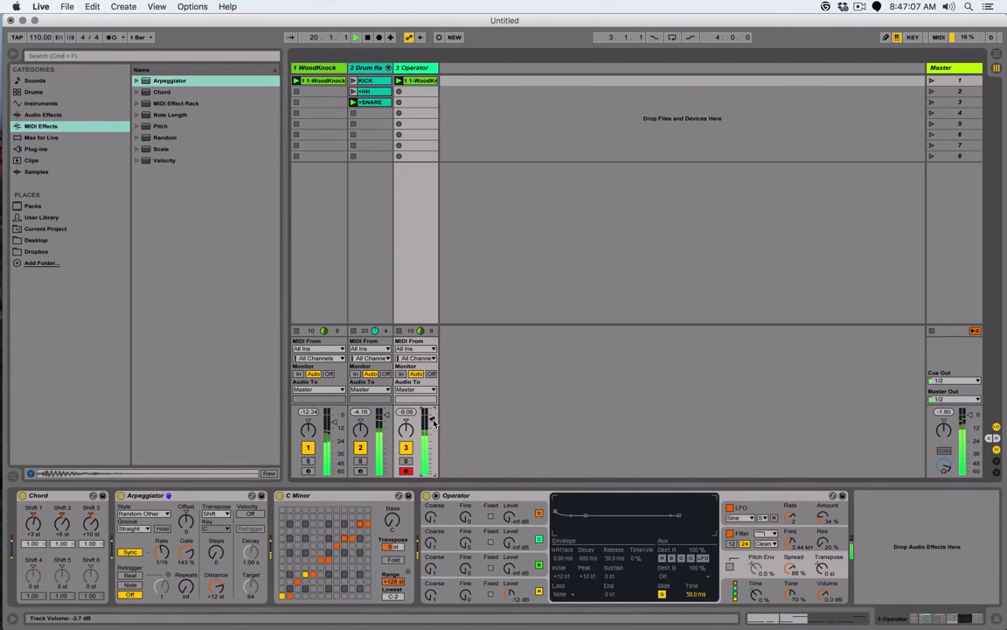
Lengthen the release of oscillator A's envelope to nearly 3 s.
{"action": "left_click", "coordinate": [530, 587]}
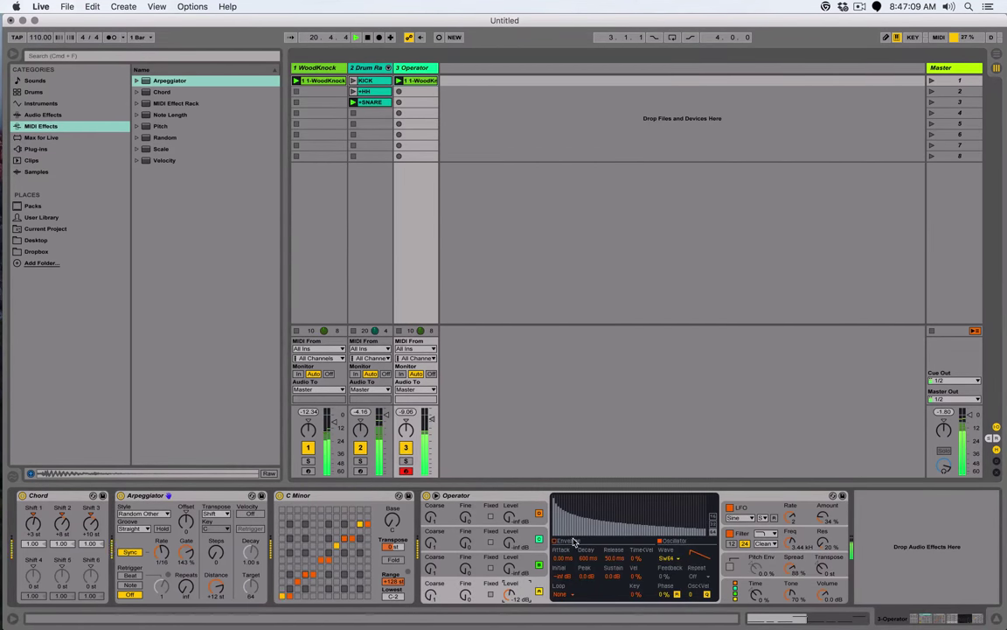
{"action": "left_click", "coordinate": [673, 543]}
{"action": "left_click_drag", "start_coordinate": [682, 535], "coordinate": [691, 532]}
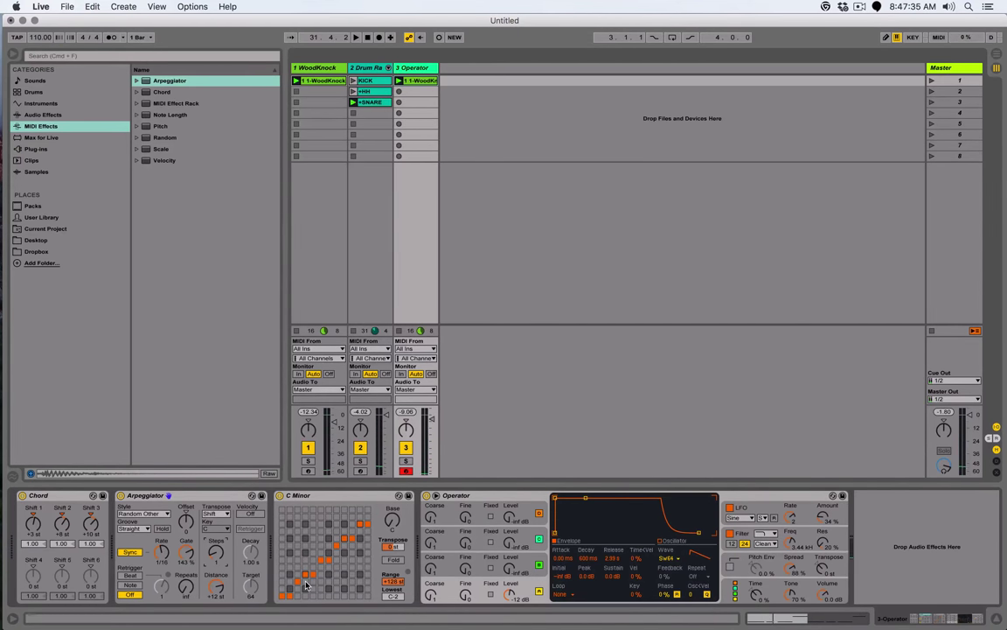
Hide the browser and review the WoodKnock track's Chord, C Minor and WoodKnock devices, including the looped sample.
{"action": "left_click", "coordinate": [8, 49]}
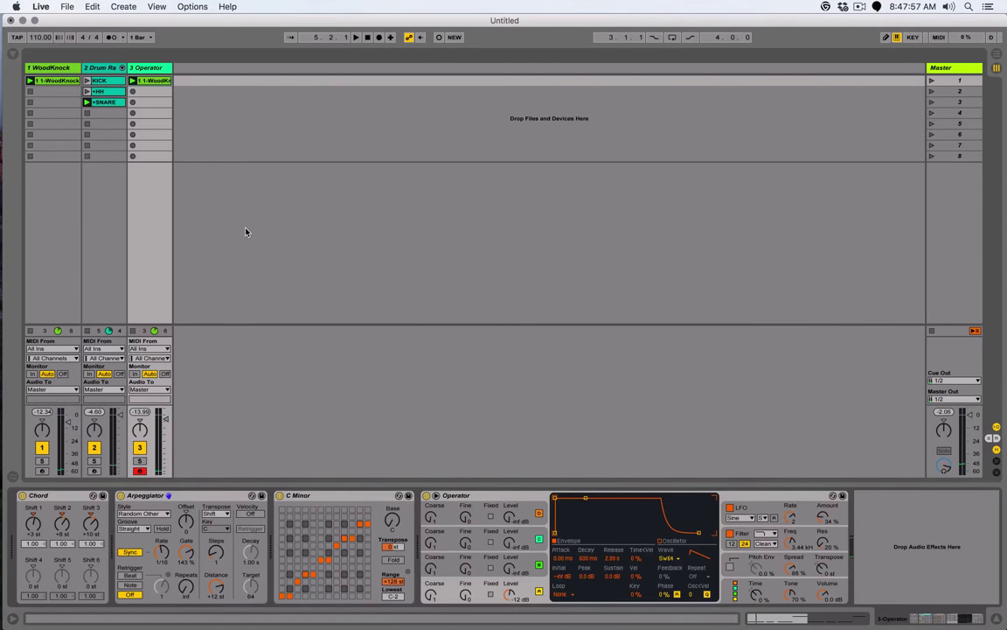
{"action": "left_click", "coordinate": [49, 70]}
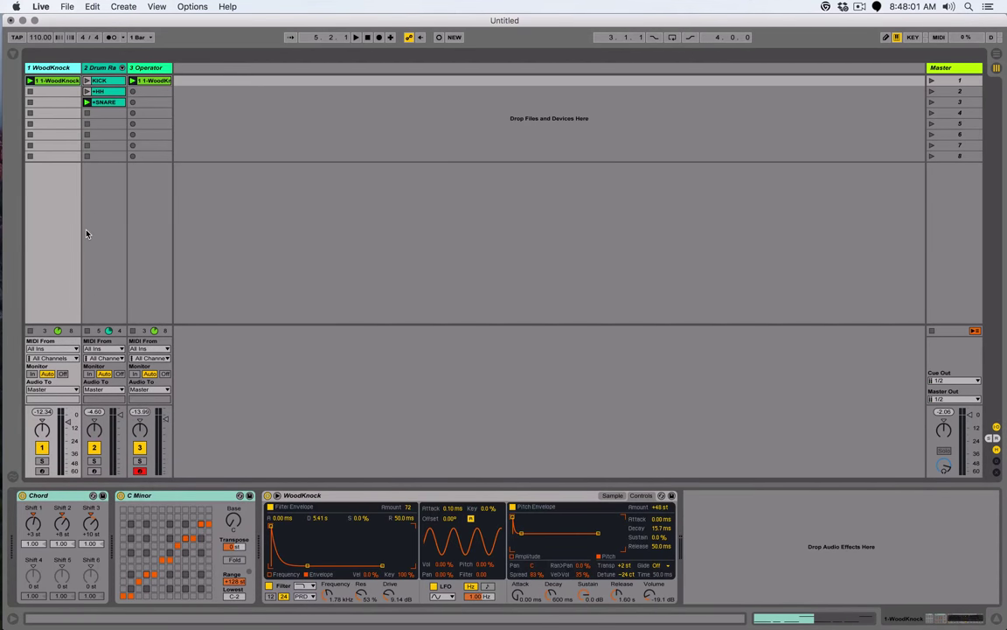
{"action": "left_click", "coordinate": [288, 495]}
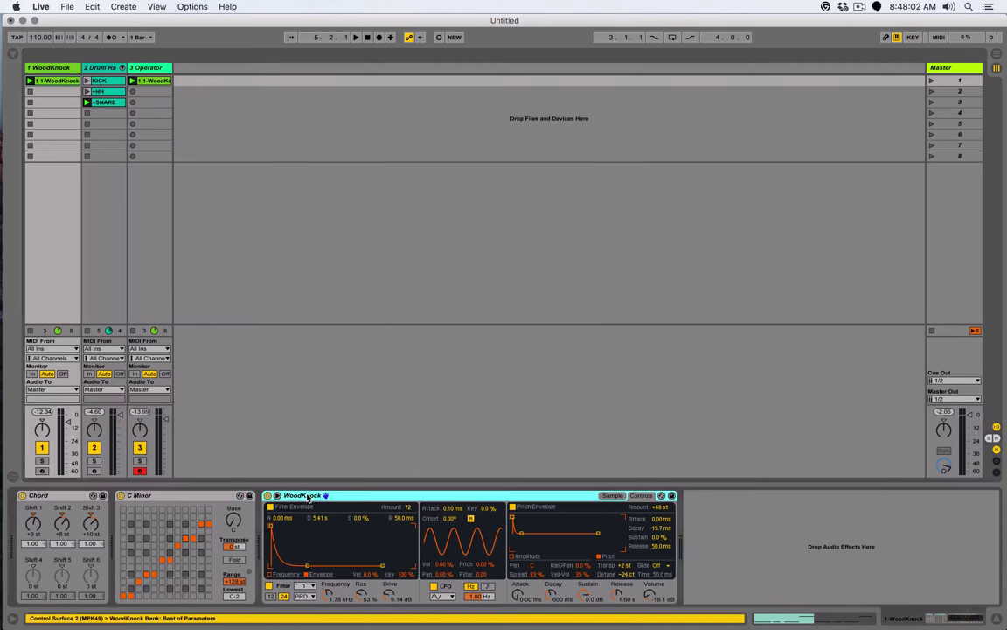
{"action": "left_click", "coordinate": [610, 496]}
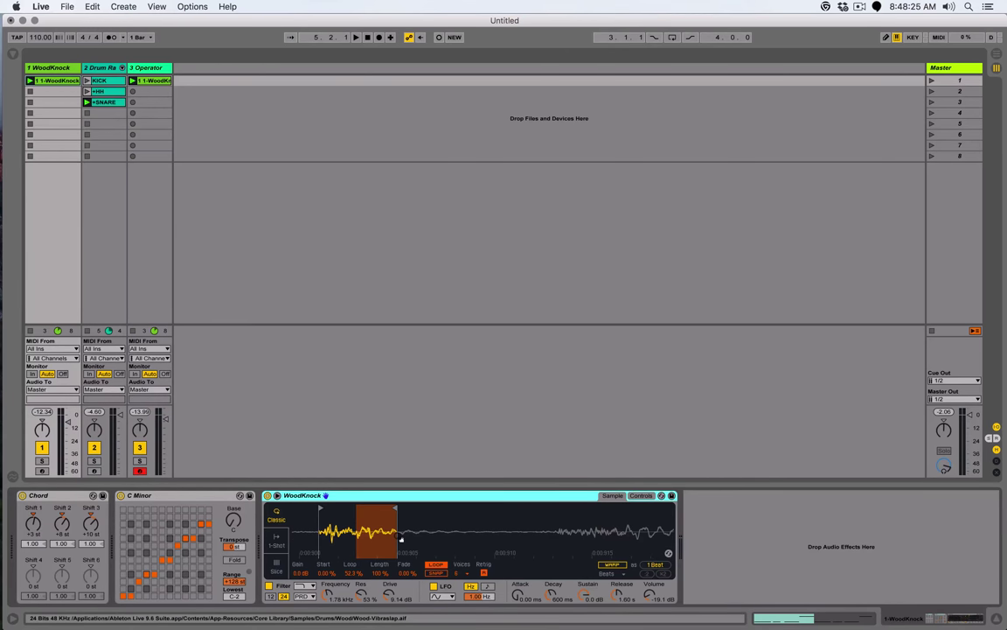
{"action": "left_click", "coordinate": [193, 496]}
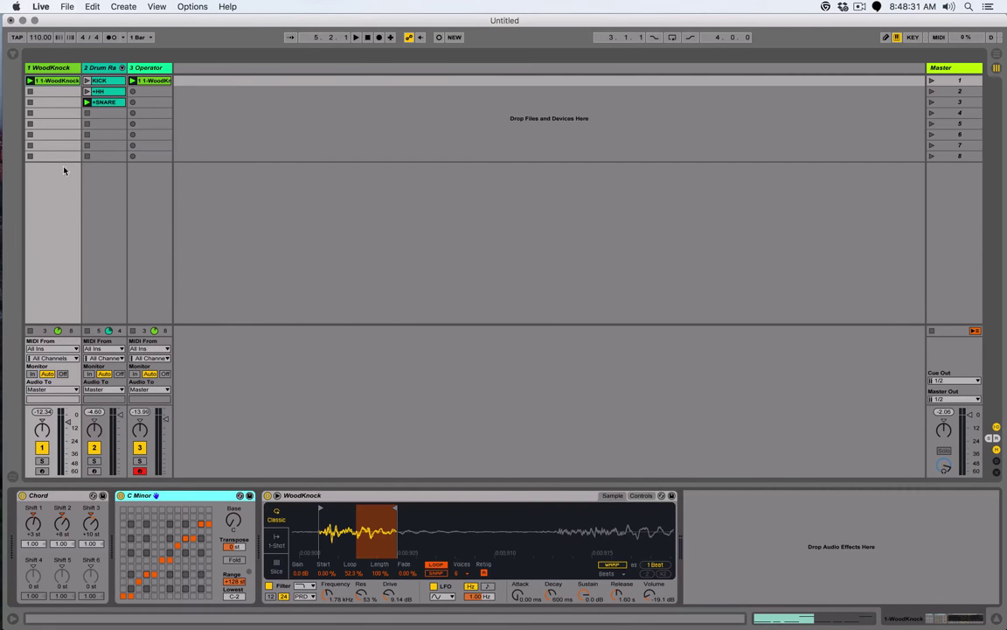
{"action": "left_click", "coordinate": [51, 496]}
{"action": "left_click", "coordinate": [145, 498]}
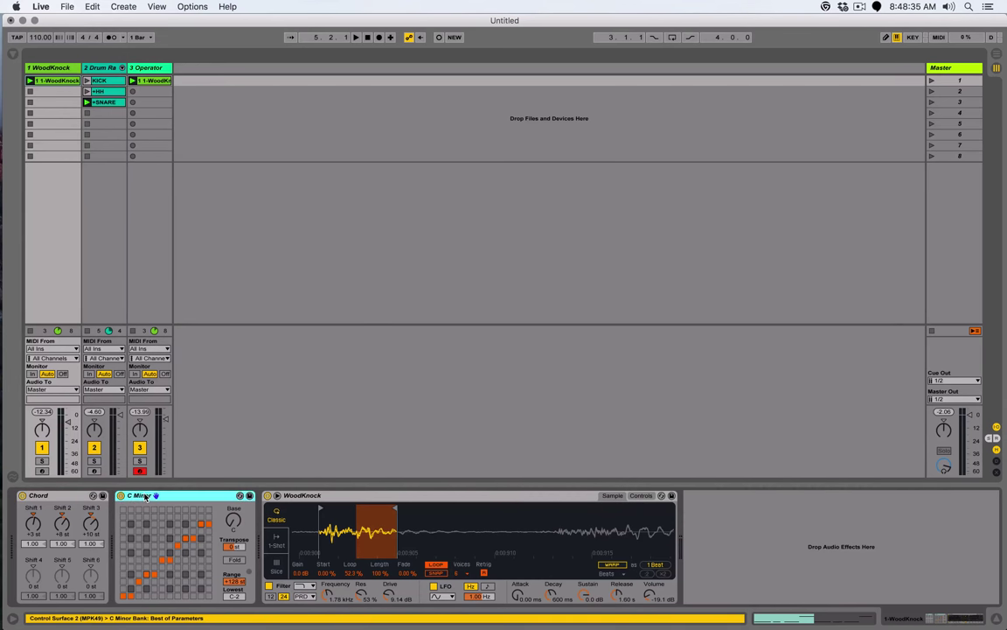
{"action": "left_click", "coordinate": [343, 496]}
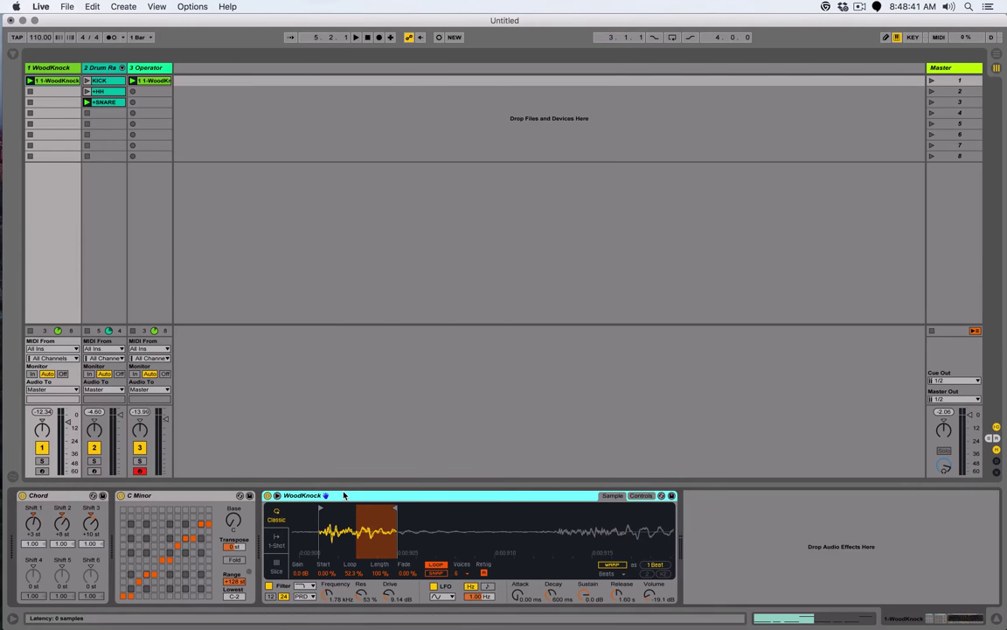
{"action": "left_click", "coordinate": [154, 496]}
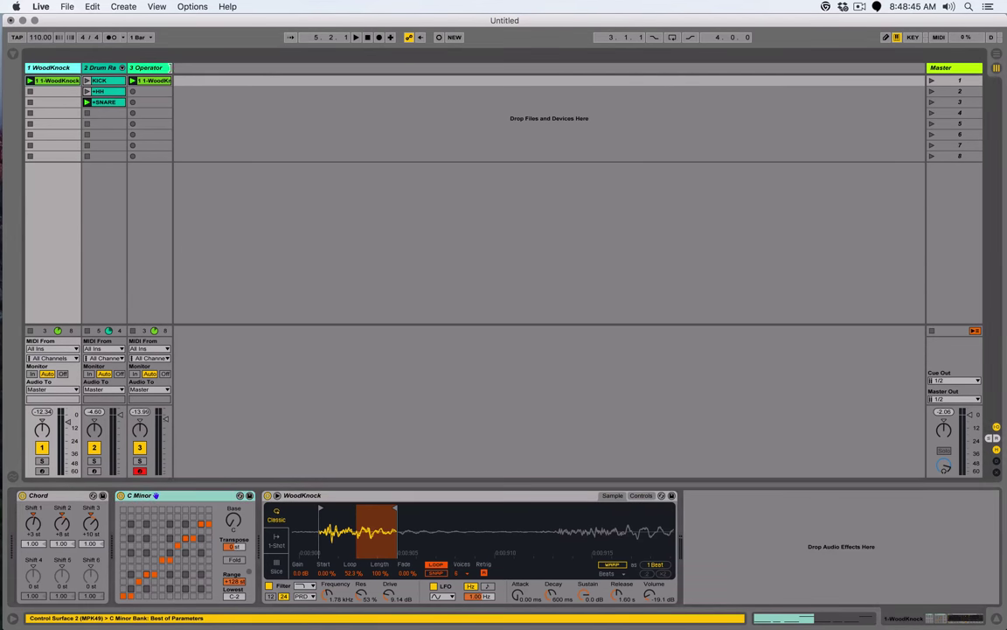
Rename the Operator track as Lead.
{"action": "left_click", "coordinate": [154, 69]}
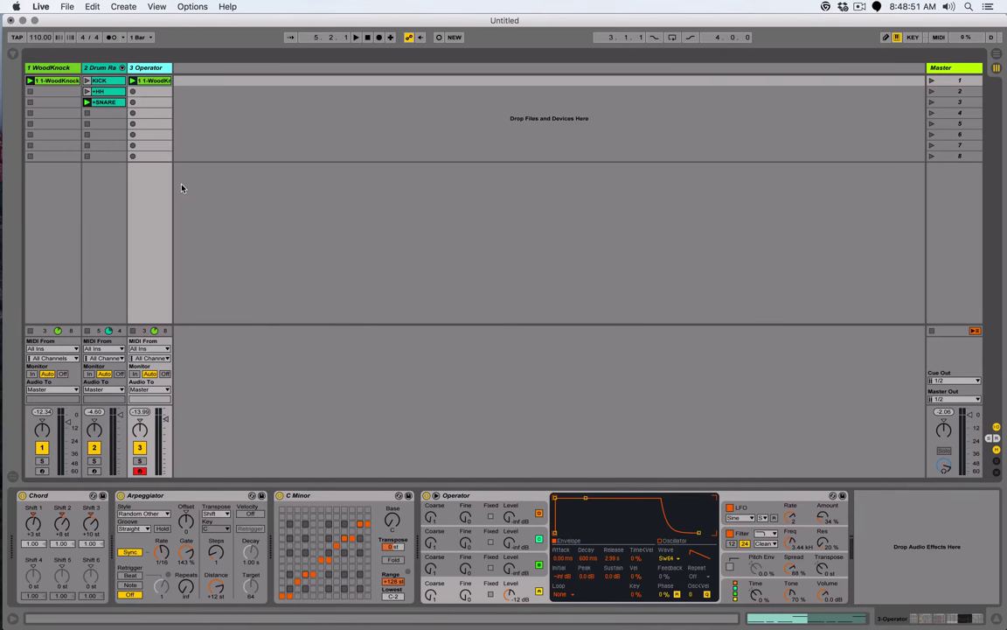
{"action": "key", "text": "super+r"}
{"action": "type", "text": "Lead"}
{"action": "key", "text": "Return"}
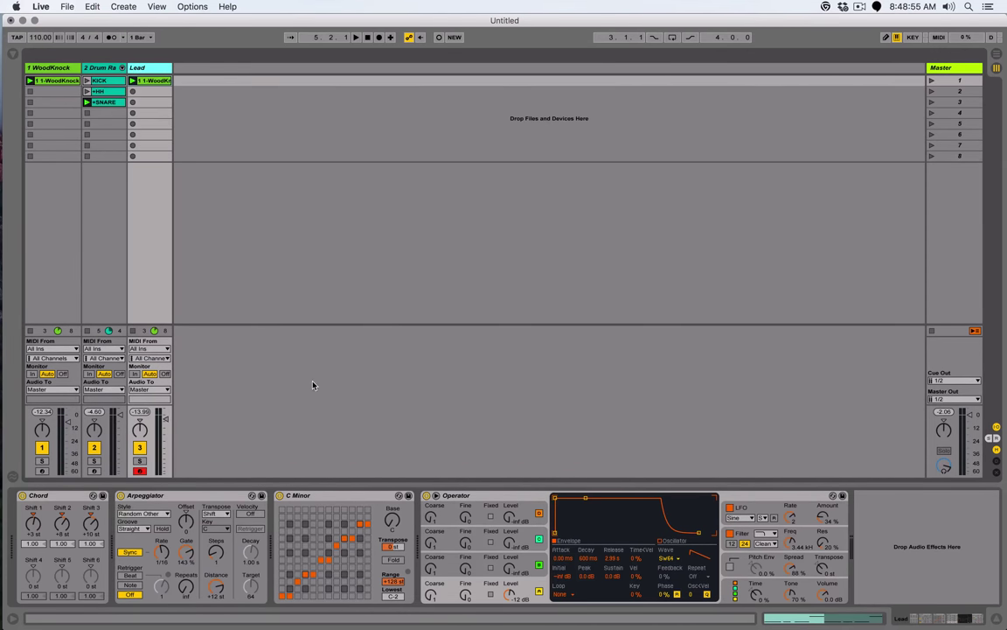
Inspect the Lead track's Chord device and compare the notes of the WoodKnock clip with those of the Lead clip.
{"action": "left_click", "coordinate": [61, 496]}
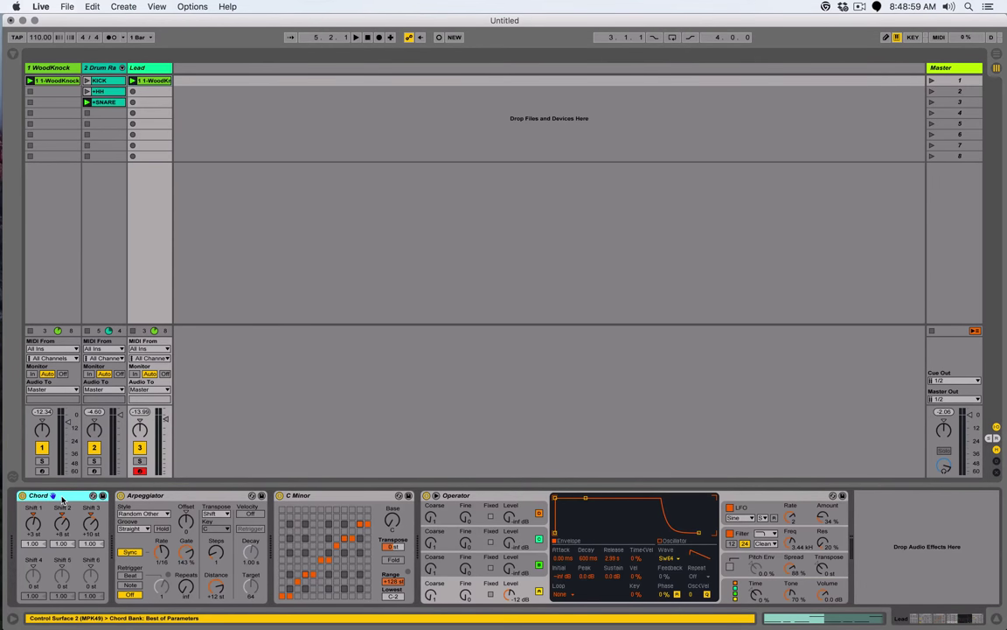
{"action": "left_click", "coordinate": [47, 67]}
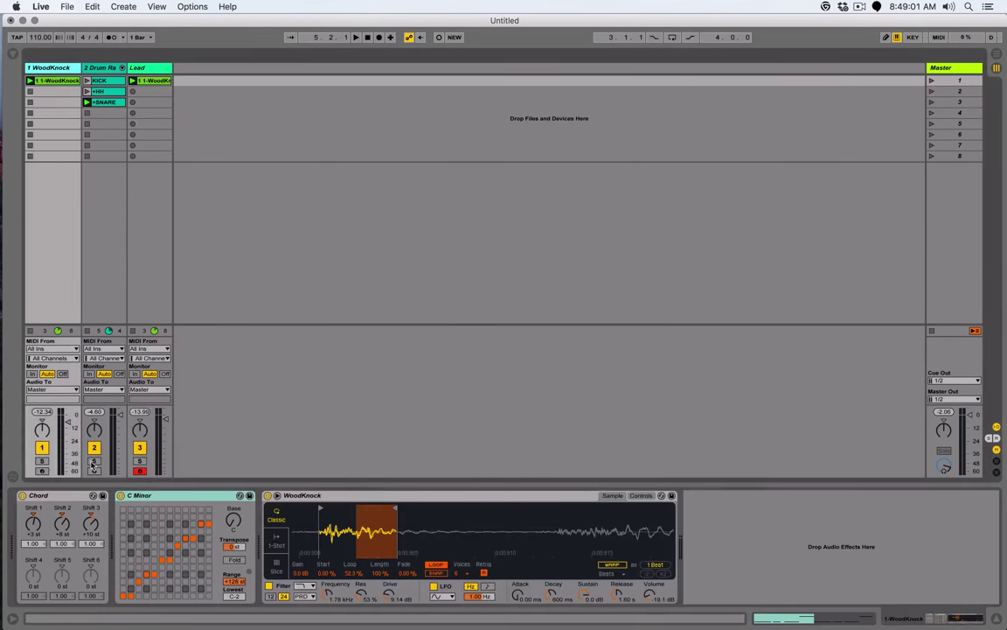
{"action": "left_click", "coordinate": [66, 83]}
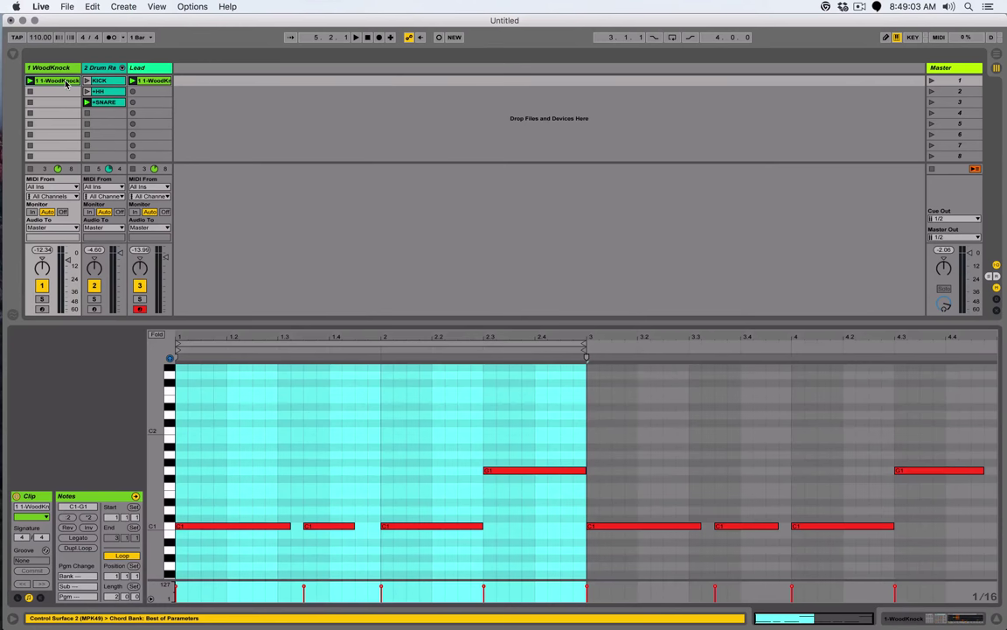
{"action": "left_click", "coordinate": [152, 81]}
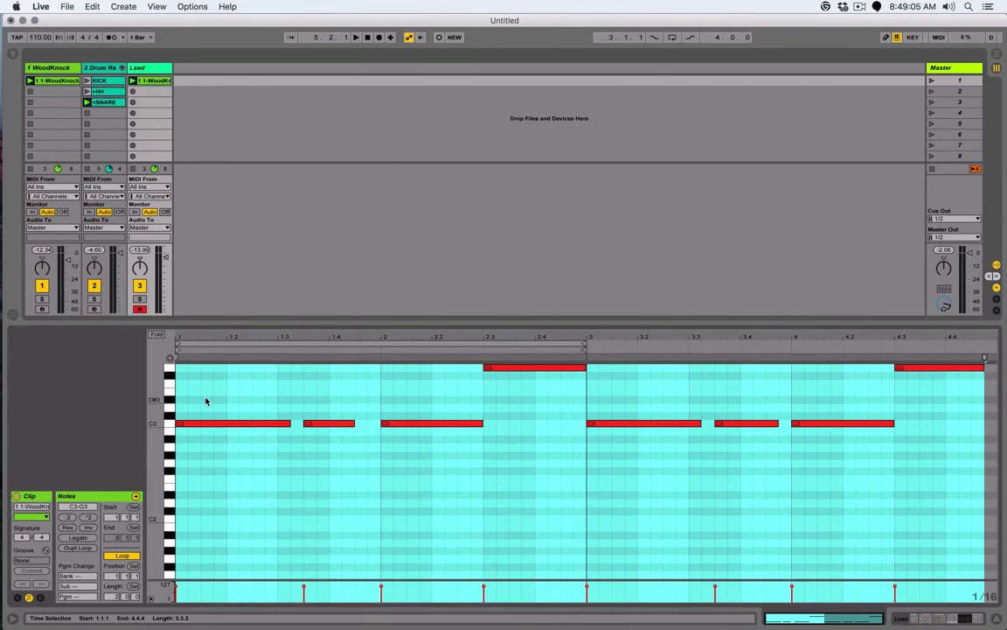
{"action": "scroll", "coordinate": [205, 400], "scroll_direction": "up", "scroll_amount": 4}
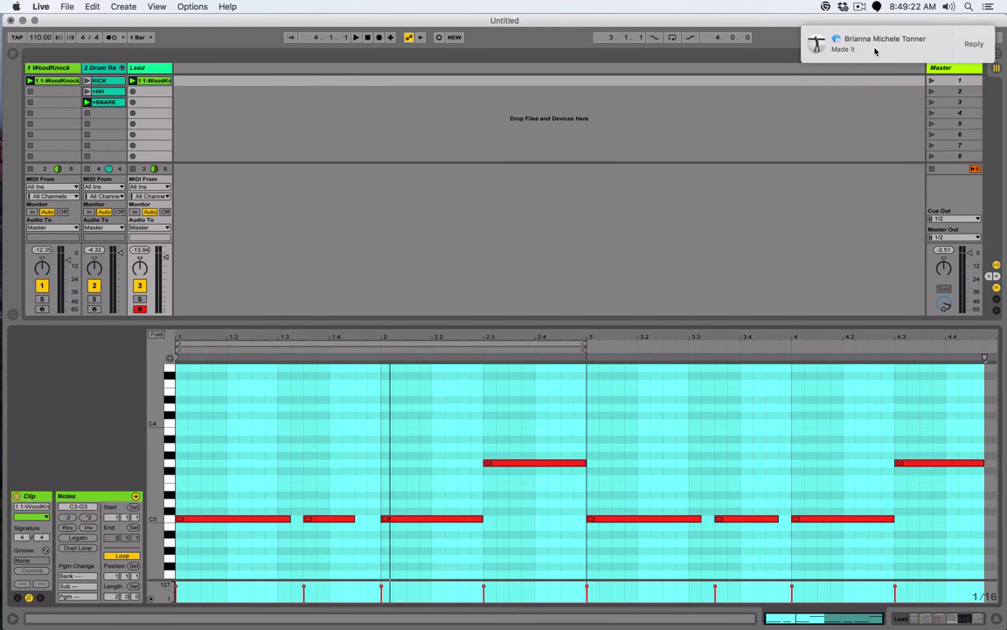
Turn on Do Not Disturb in the Mac's notification settings and return to the Live set.
{"action": "left_click", "coordinate": [988, 7]}
{"action": "scroll", "coordinate": [962, 131], "scroll_direction": "up", "scroll_amount": 2}
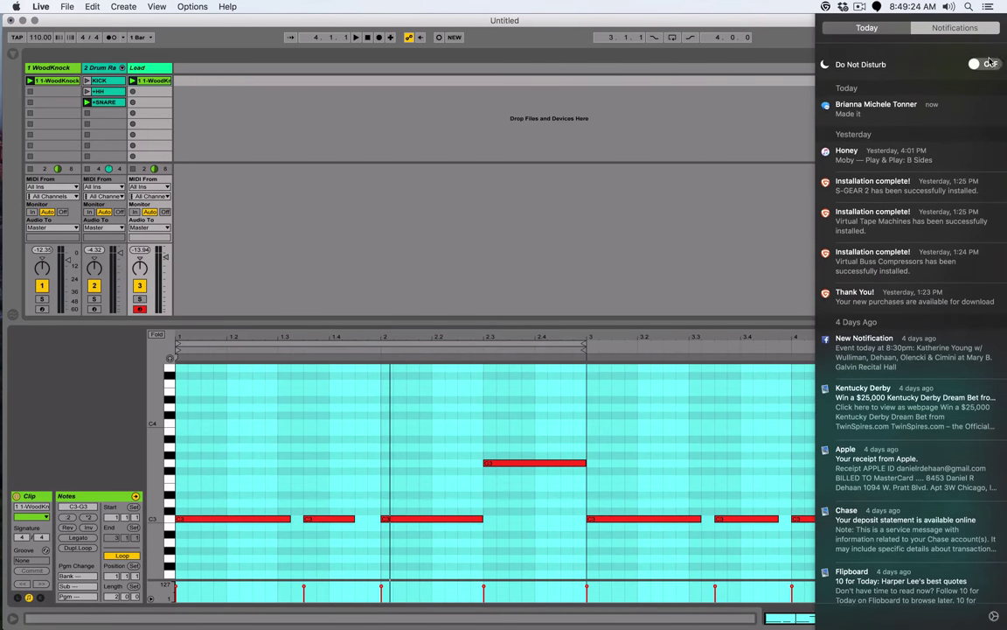
{"action": "left_click", "coordinate": [984, 58]}
{"action": "left_click", "coordinate": [722, 118]}
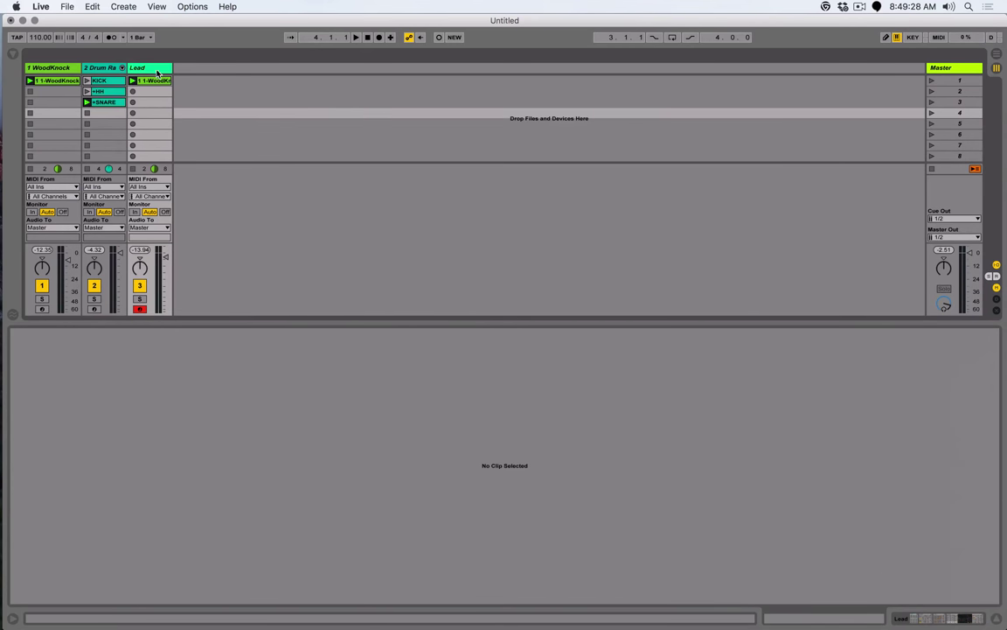
Insert a new MIDI track after the Lead track, keeping the input and output routing section shown.
{"action": "left_click", "coordinate": [156, 70]}
{"action": "key", "text": "shift+Tab"}
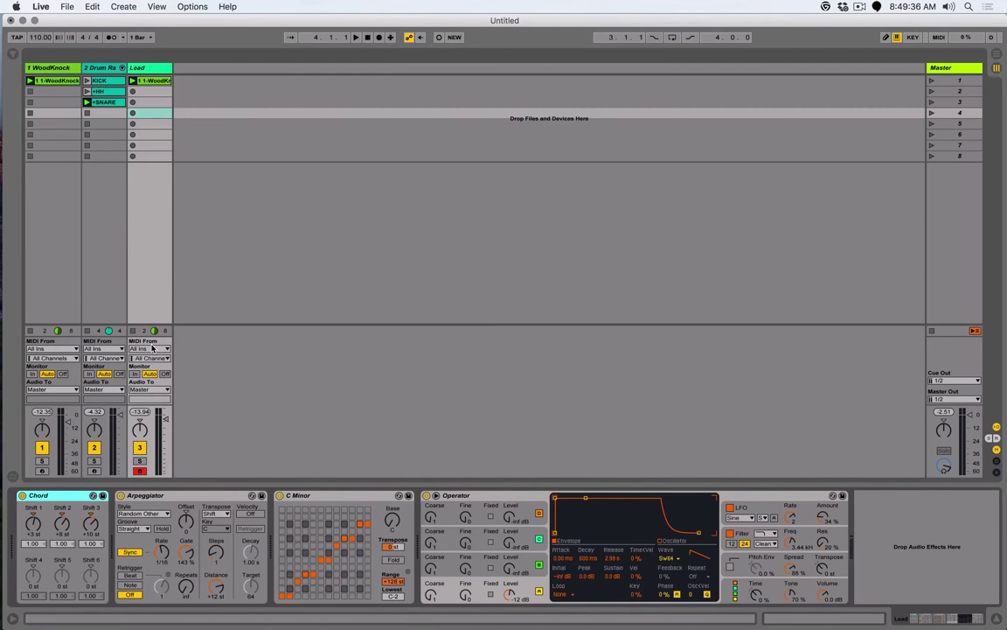
{"action": "key", "text": "super+shift+t"}
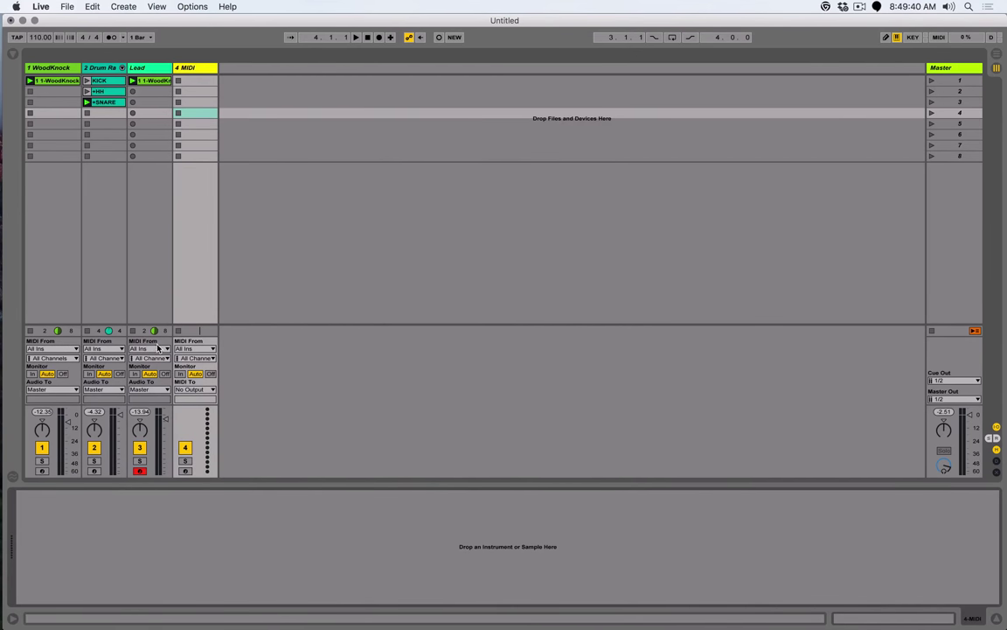
{"action": "left_click", "coordinate": [996, 427]}
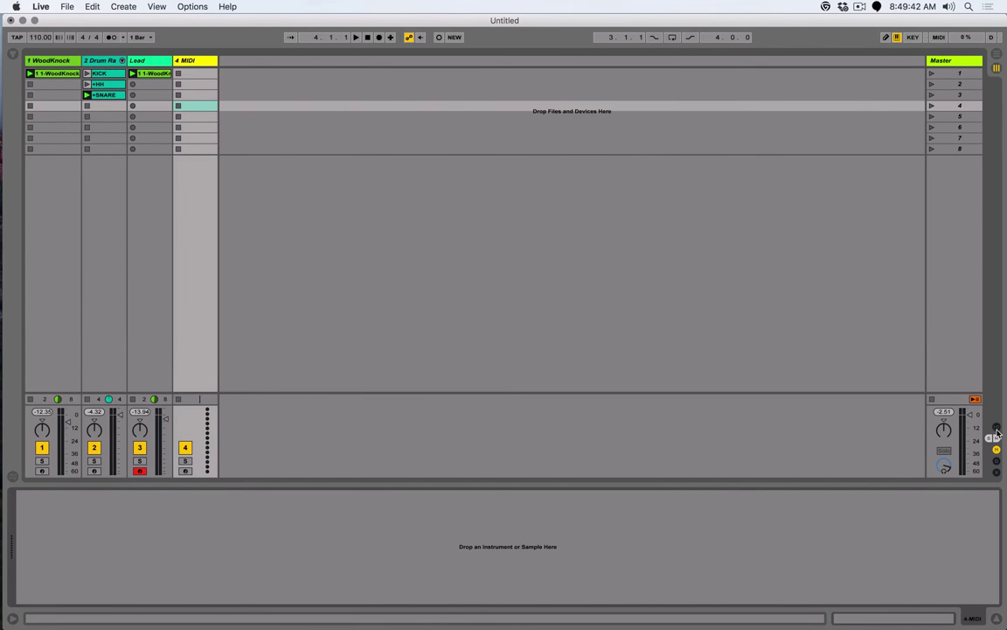
{"action": "left_click", "coordinate": [996, 433]}
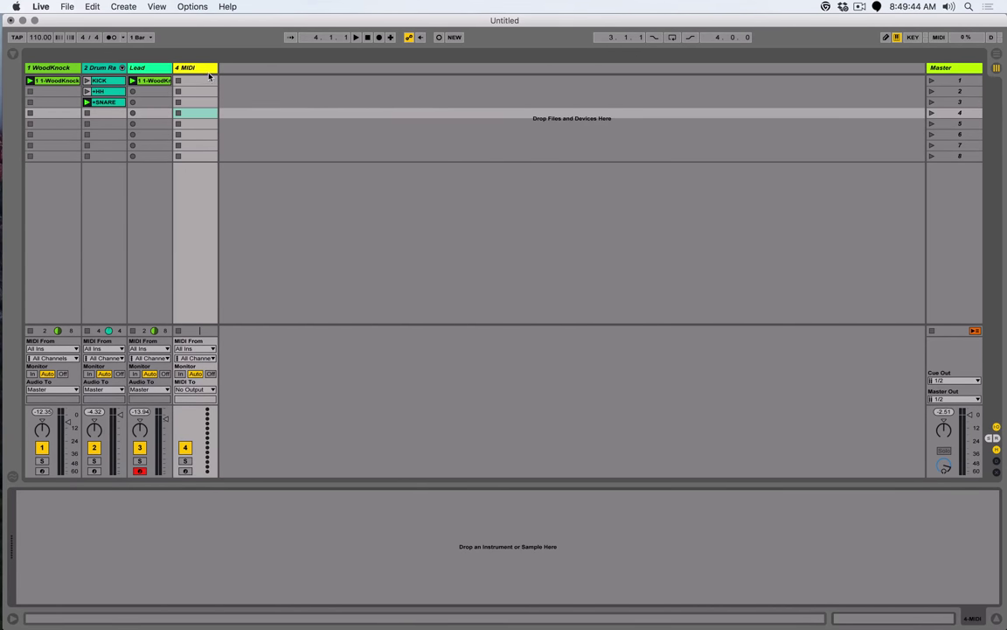
Route the new MIDI track's input from Lead, Post FX, and leave both tracks disarmed for recording.
{"action": "left_click", "coordinate": [194, 348]}
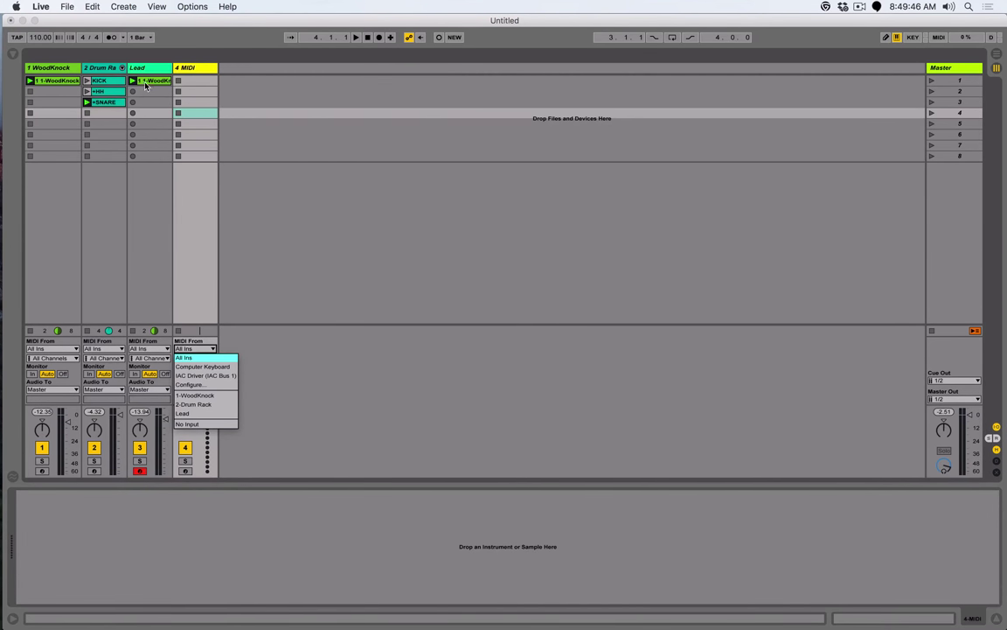
{"action": "left_click", "coordinate": [200, 412]}
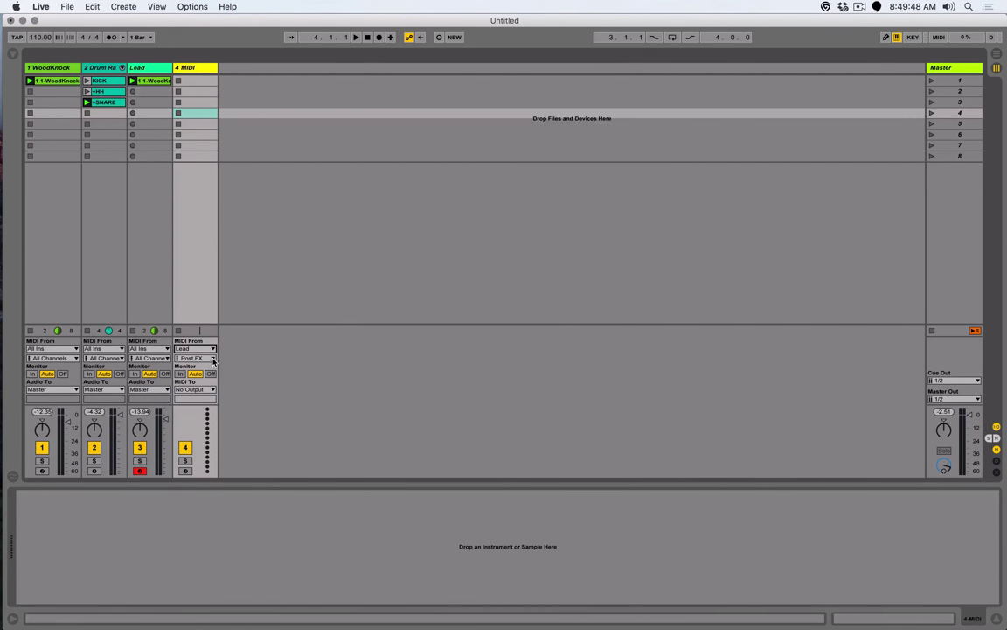
{"action": "left_click", "coordinate": [187, 473]}
{"action": "left_click", "coordinate": [187, 472]}
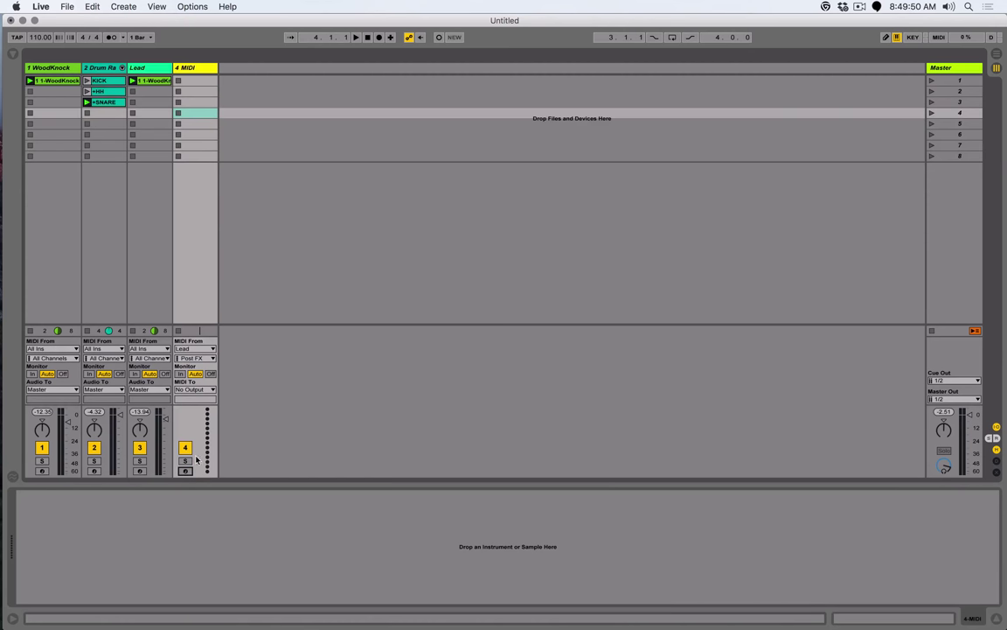
Arm the new MIDI track, record the Lead track's arpeggiated notes into its first clip slot, and open the recorded clip.
{"action": "left_click", "coordinate": [185, 470]}
{"action": "left_click", "coordinate": [179, 81]}
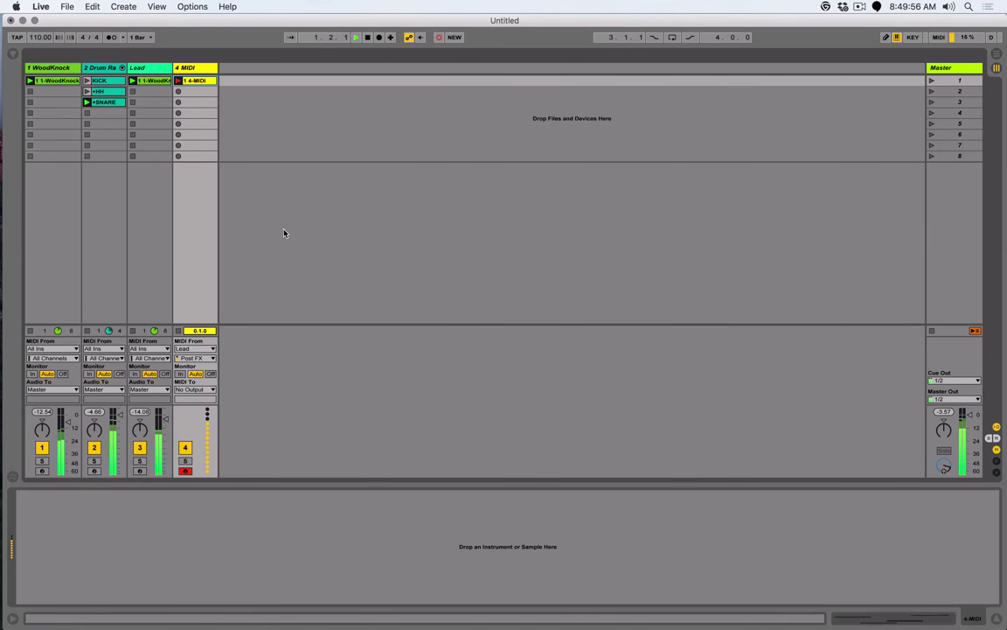
{"action": "double_click", "coordinate": [209, 82]}
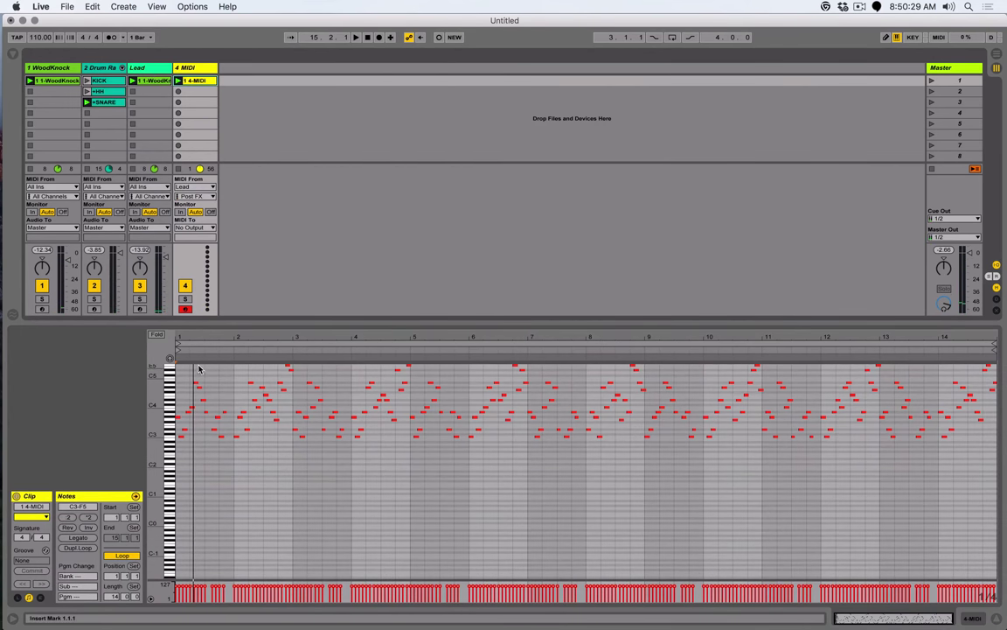
Set the recorded clip's loop to four bars, starting at bar 5 and ending at bar 9.
{"action": "key", "text": "super+a"}
{"action": "mouse_move", "coordinate": [177, 347]}
{"action": "left_mouse_down"}
{"action": "mouse_move", "coordinate": [426, 347]}
{"action": "mouse_move", "coordinate": [411, 347]}
{"action": "left_mouse_up"}
{"action": "left_click_drag", "start_coordinate": [999, 348], "coordinate": [644, 355]}
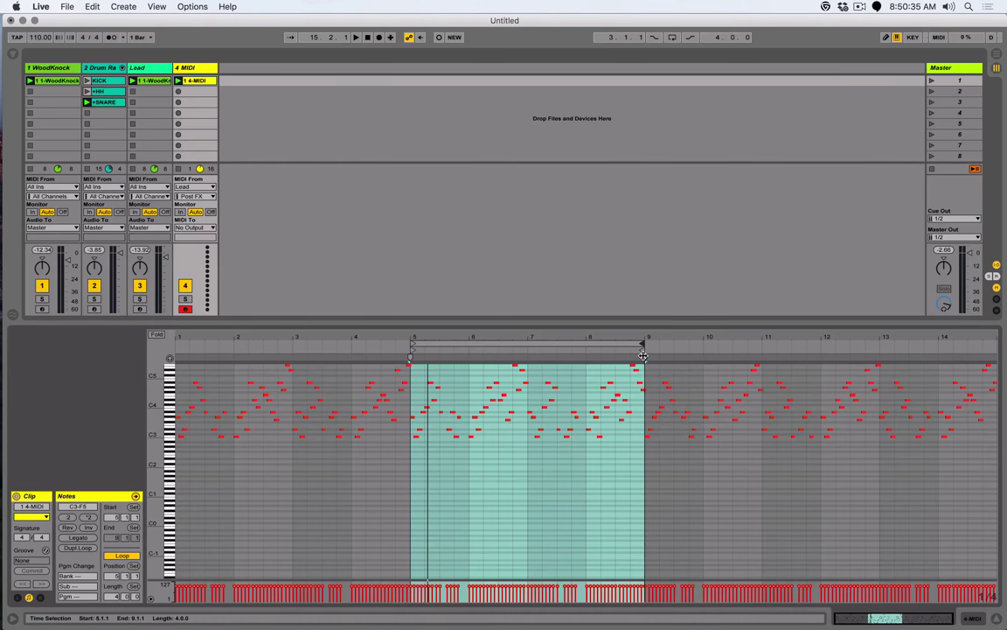
Paste a copy of the recorded clip into the Lead track's second slot and rename it Main Melody.
{"action": "left_click", "coordinate": [154, 93]}
{"action": "key", "text": "cmd+v"}
{"action": "key", "text": "cmd+r"}
{"action": "type", "text": "Main"}
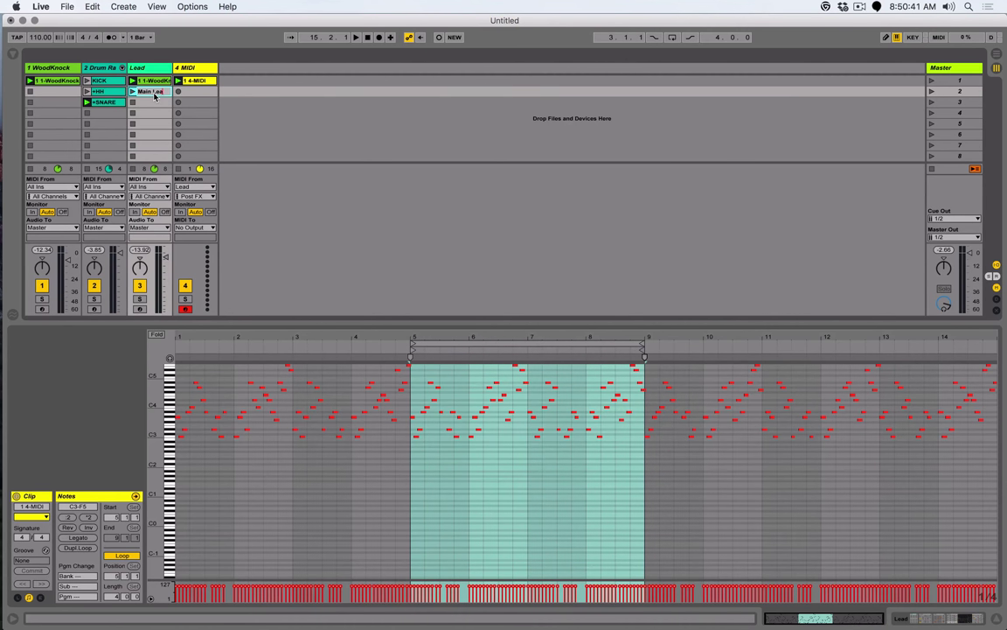
{"action": "type", "text": " Melody"}
{"action": "key", "text": "Return"}
Deactivate the Chord, Arpeggiator and C Minor scale devices on the Lead track, leaving Operator on.
{"action": "key", "text": "shift+Tab"}
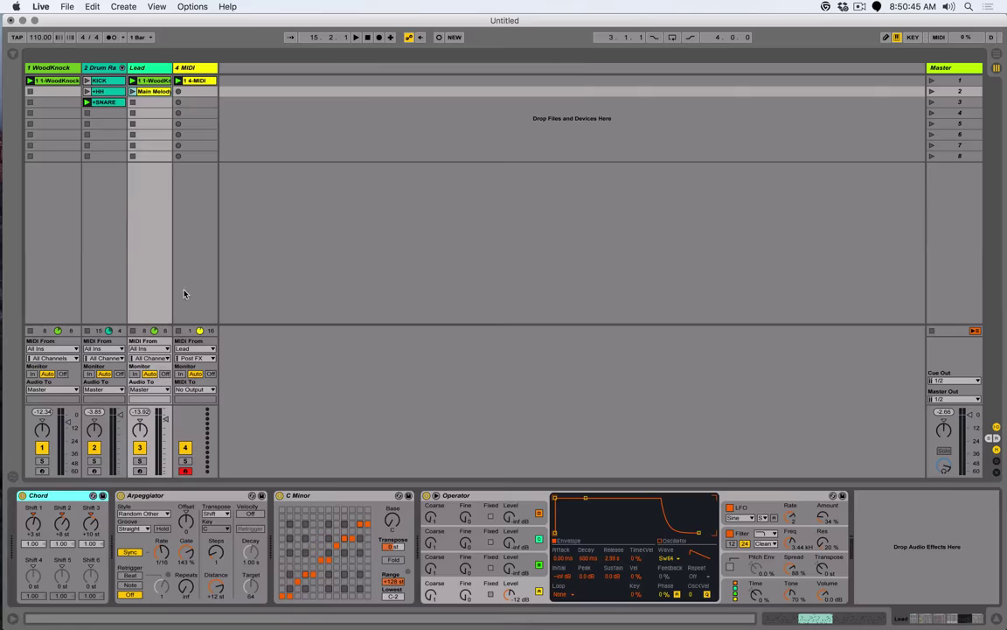
{"action": "left_click", "coordinate": [23, 495]}
{"action": "left_click", "coordinate": [120, 496]}
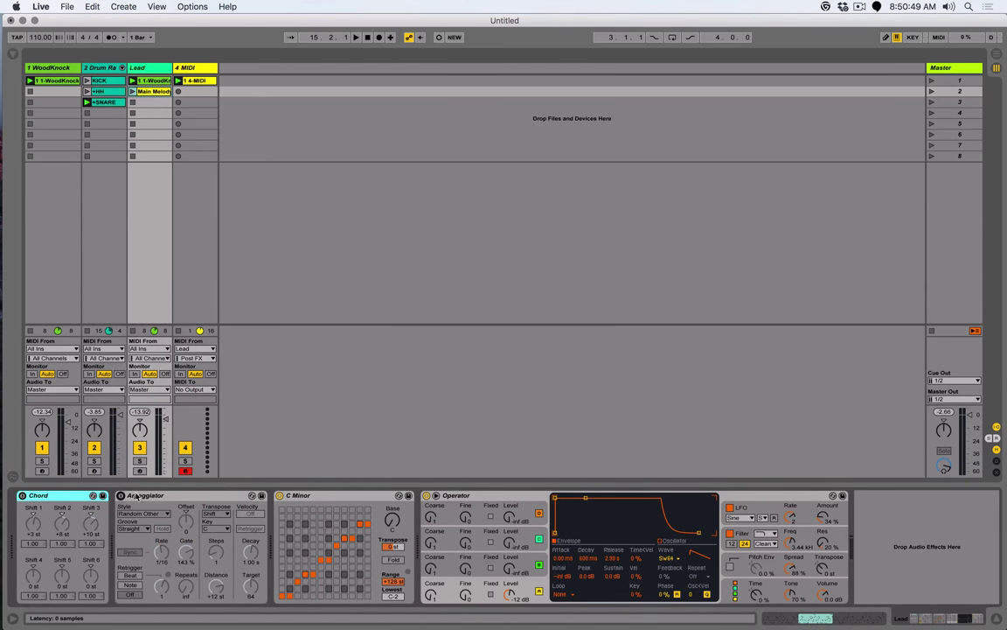
{"action": "left_click", "coordinate": [280, 496]}
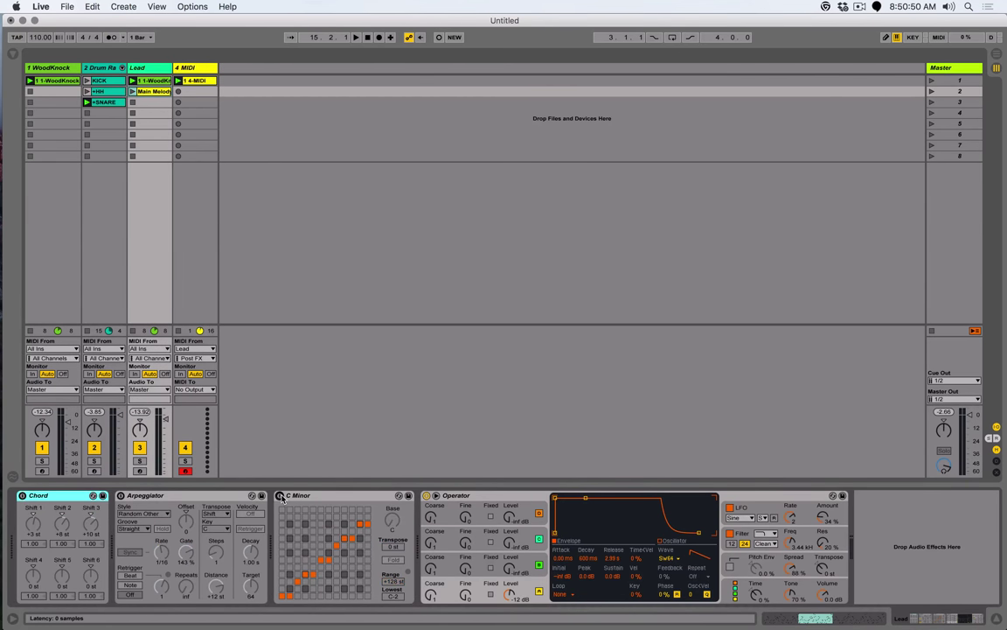
Play the Main Melody clip on the Lead track and examine its notes enlarged in the piano roll.
{"action": "left_click", "coordinate": [132, 92]}
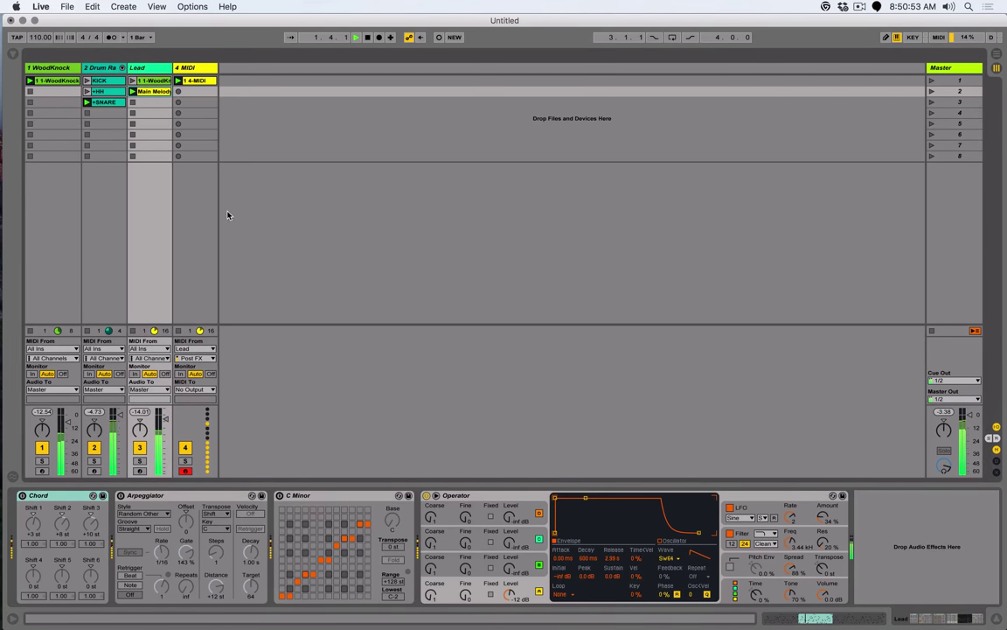
{"action": "double_click", "coordinate": [155, 92]}
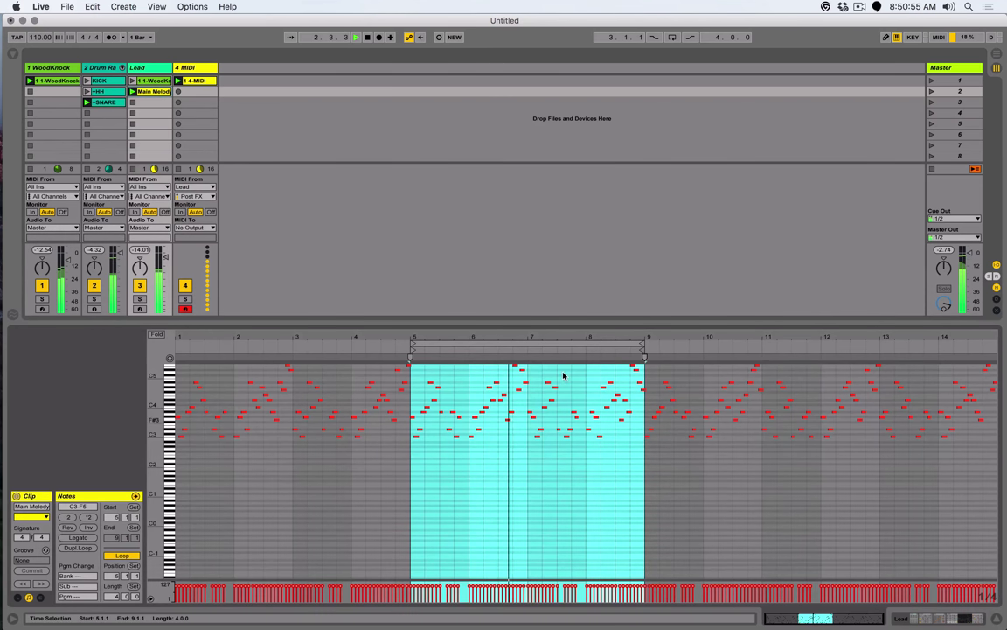
{"action": "left_click_drag", "start_coordinate": [156, 411], "coordinate": [191, 499]}
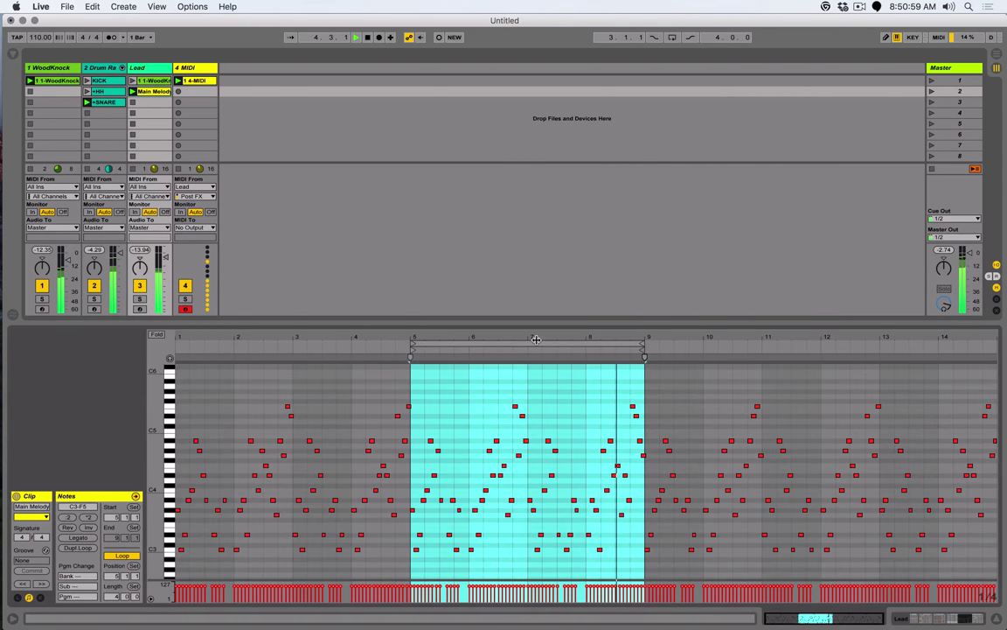